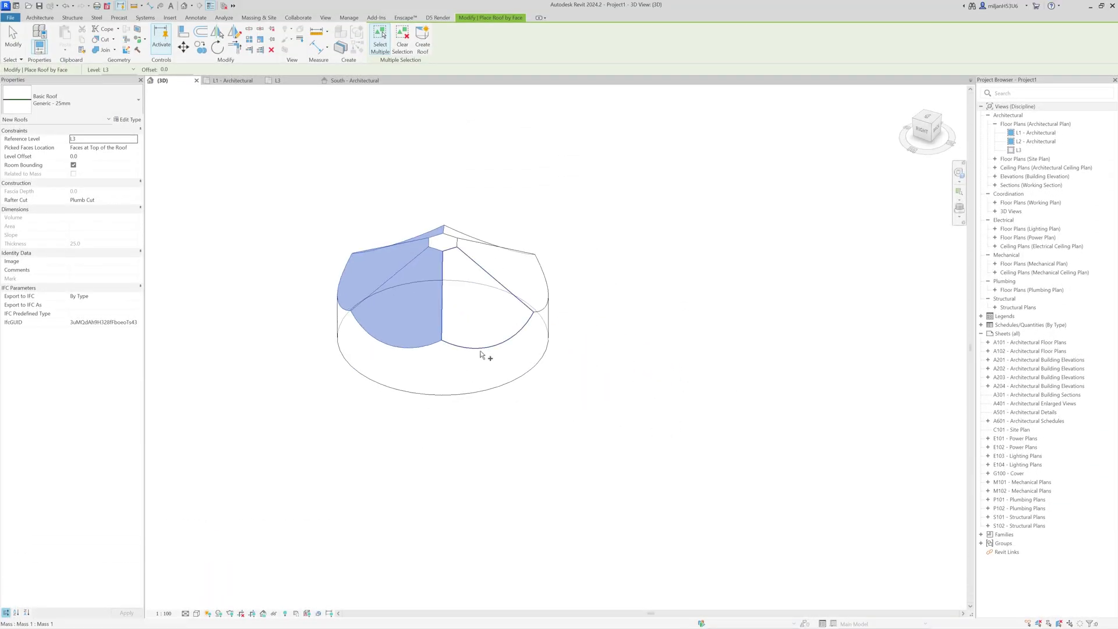
Pick the remaining drooping petal faces of the mass and create the roof from them
left_click(481, 353)
left_click(556, 300)
middle_click_drag(601, 327, 703, 297, "shift")
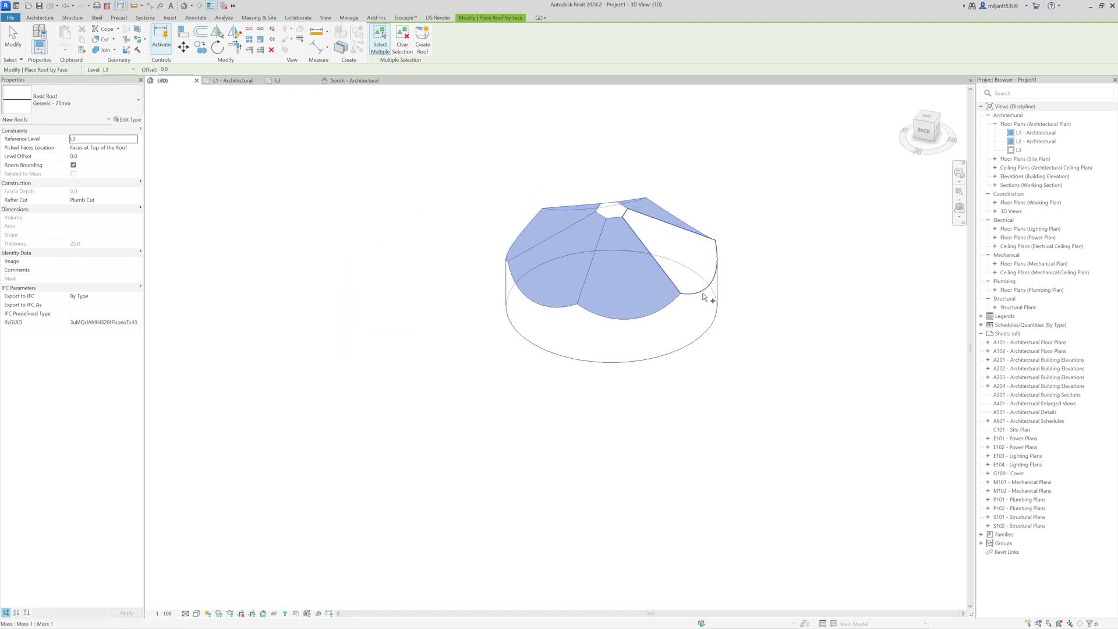
left_click(703, 296)
left_click(422, 41)
middle_click_drag(524, 233, 449, 215, "shift")
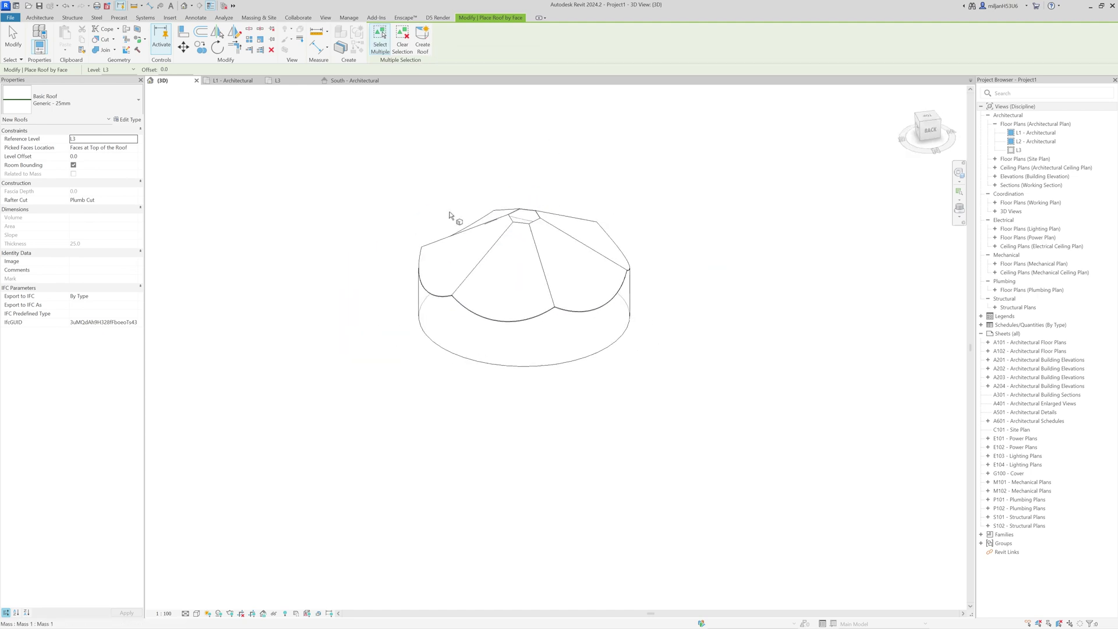
Turn off Show Mass so only the roof remains, and open the L1 floor plan
left_click(258, 18)
left_click(51, 38)
left_click(233, 81)
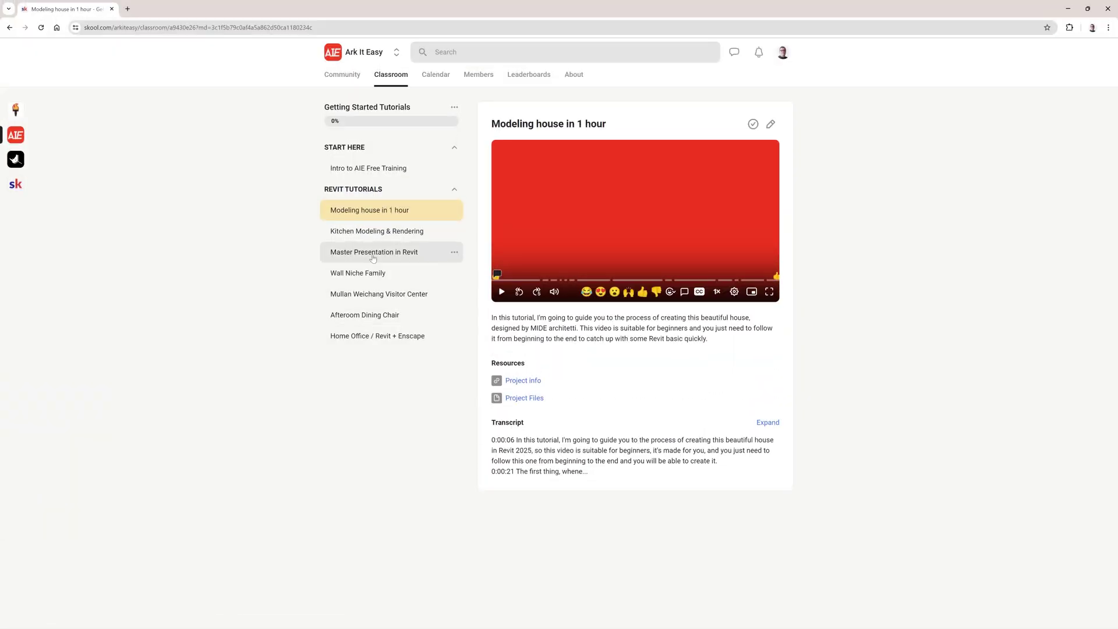
Open the Kitchen Modeling & Rendering lesson from the Revit Tutorials list
left_click(367, 233)
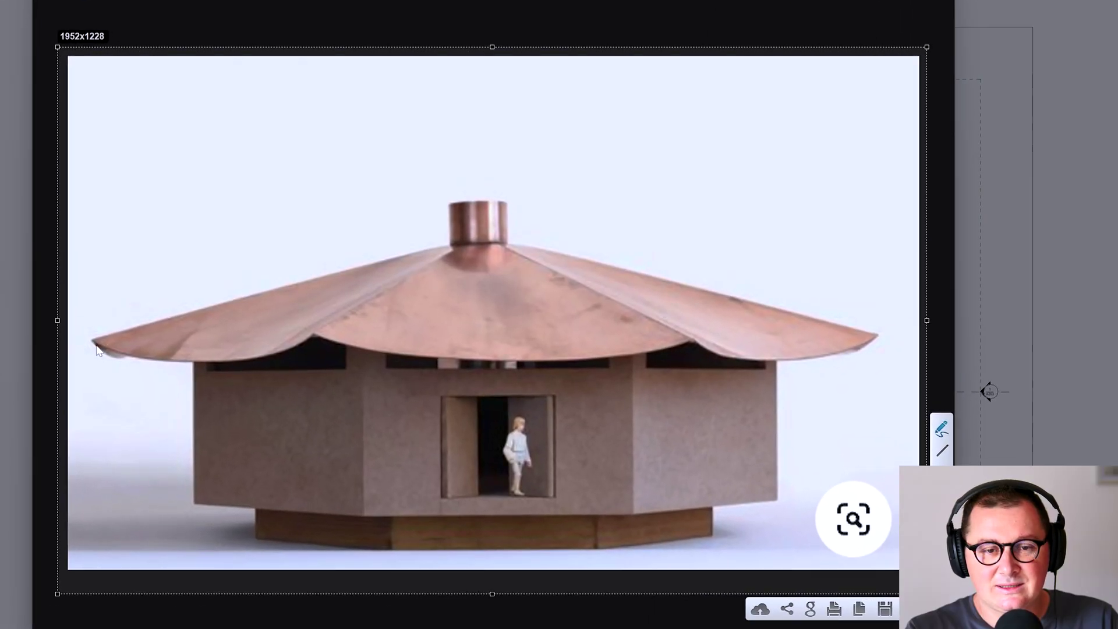
Mark the 30° roof slope, the eave droops and a '6' for the six sides in red
mouse_move(93, 345)
left_mouse_down()
mouse_move(196, 316)
mouse_move(105, 349)
mouse_move(236, 349)
mouse_move(234, 325)
mouse_move(237, 349)
mouse_move(226, 310)
mouse_move(251, 337)
mouse_move(271, 317)
left_mouse_up()
left_click_drag(277, 311, 278, 315)
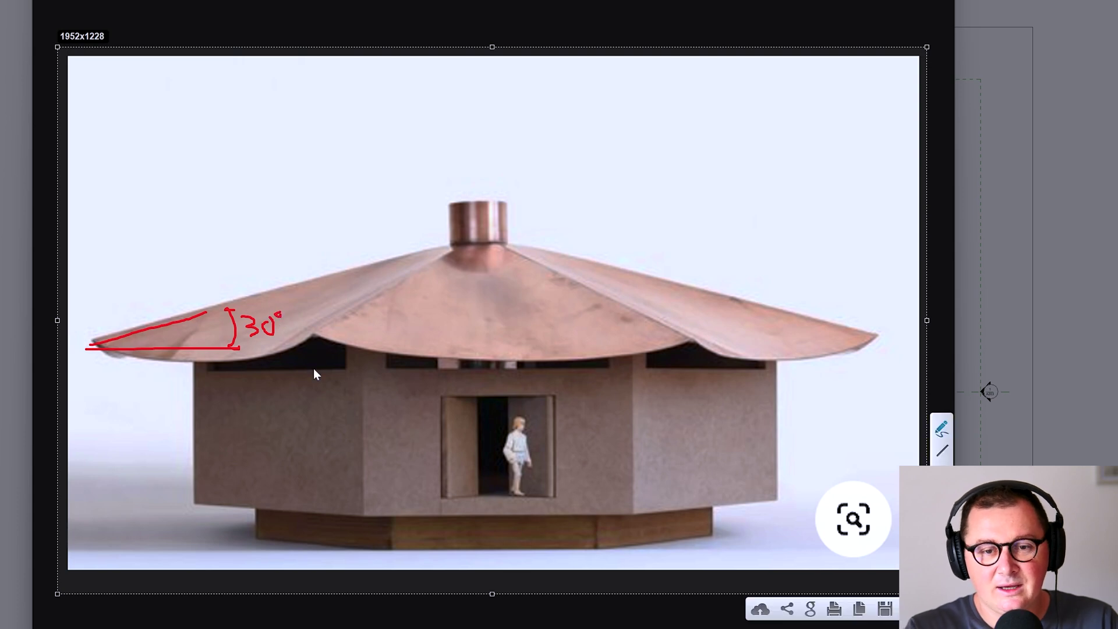
left_click_drag(200, 371, 215, 340)
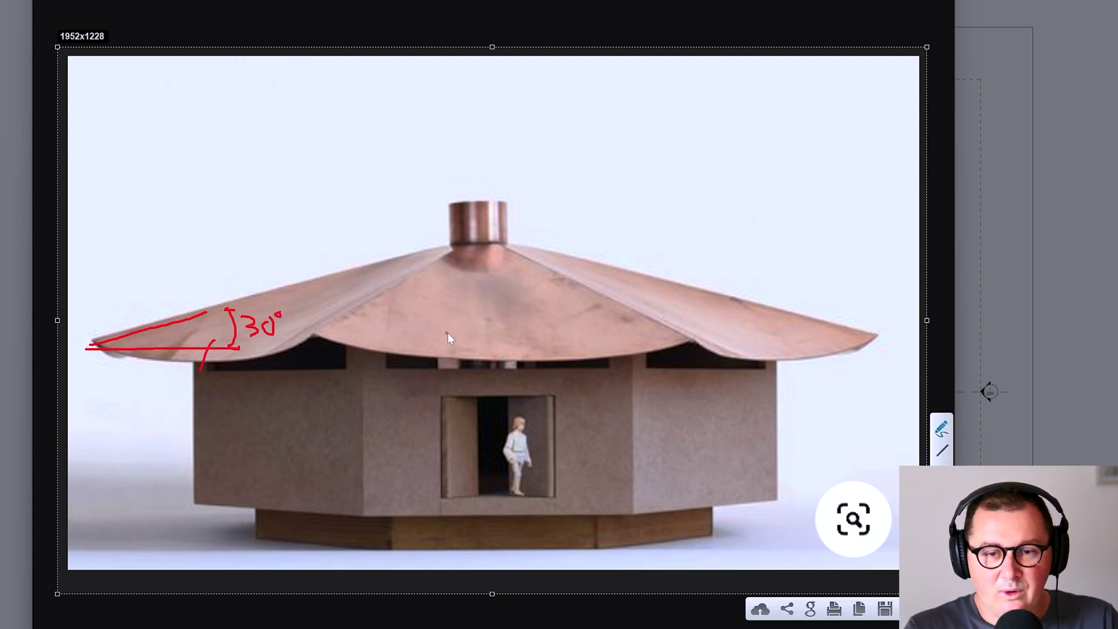
left_click_drag(476, 333, 496, 372)
left_click_drag(760, 337, 787, 365)
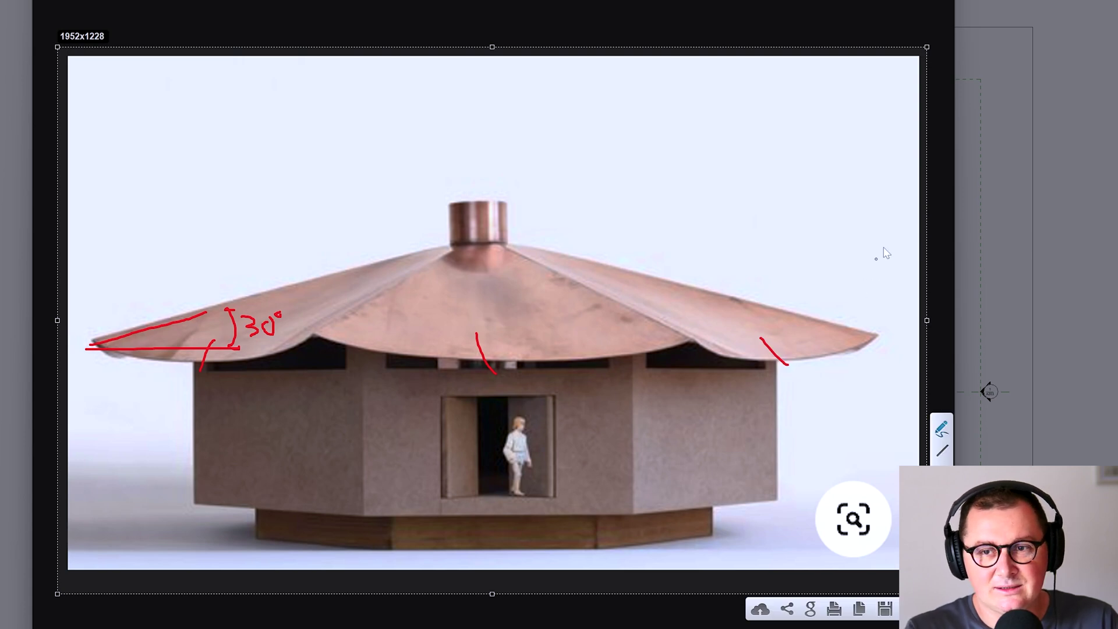
mouse_move(841, 94)
left_mouse_down()
mouse_move(809, 104)
mouse_move(812, 127)
mouse_move(832, 120)
mouse_move(805, 118)
left_mouse_up()
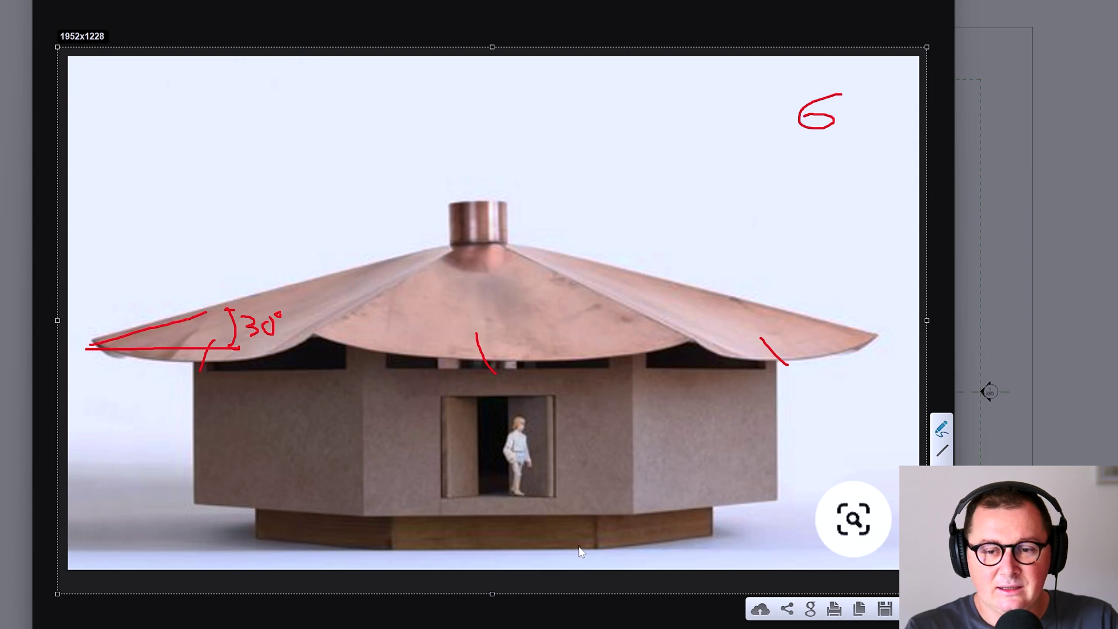
Draw level lines at the base (1), the eaves (2) and the top opening (3)
left_click_drag(560, 549, 565, 550)
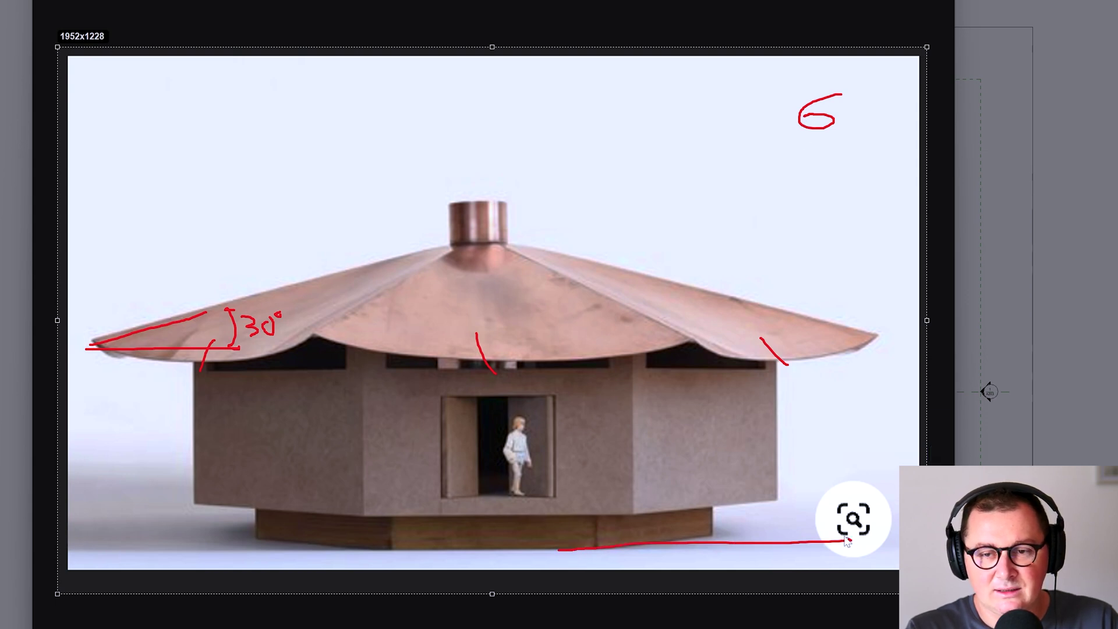
left_click_drag(847, 541, 851, 540)
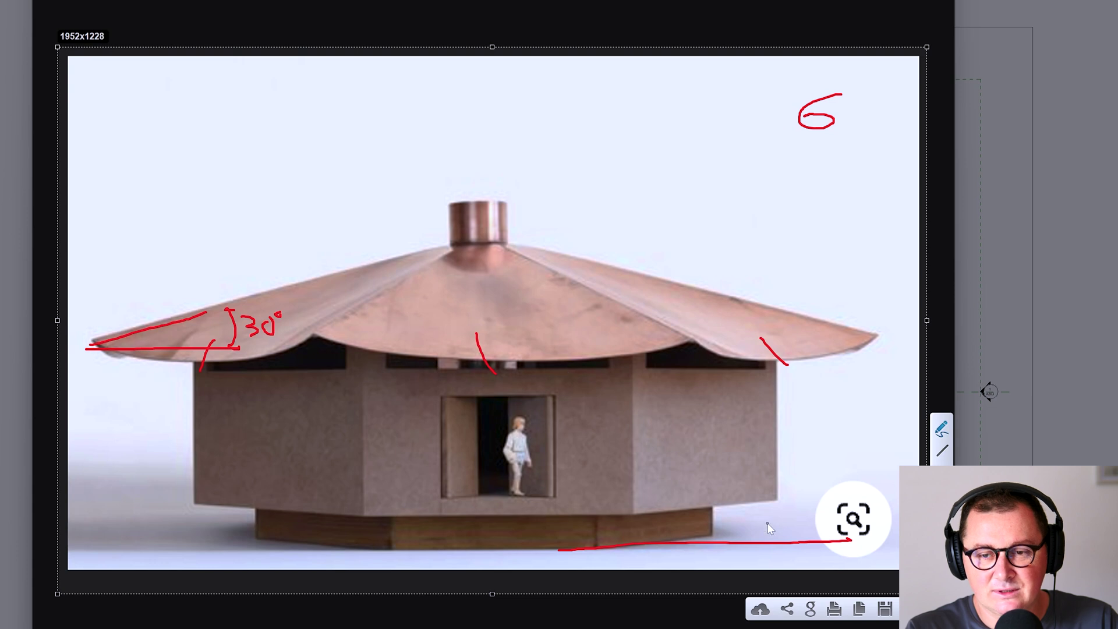
left_click_drag(768, 523, 772, 533)
mouse_move(582, 364)
left_mouse_down()
mouse_move(869, 377)
mouse_move(850, 412)
mouse_move(875, 413)
left_mouse_up()
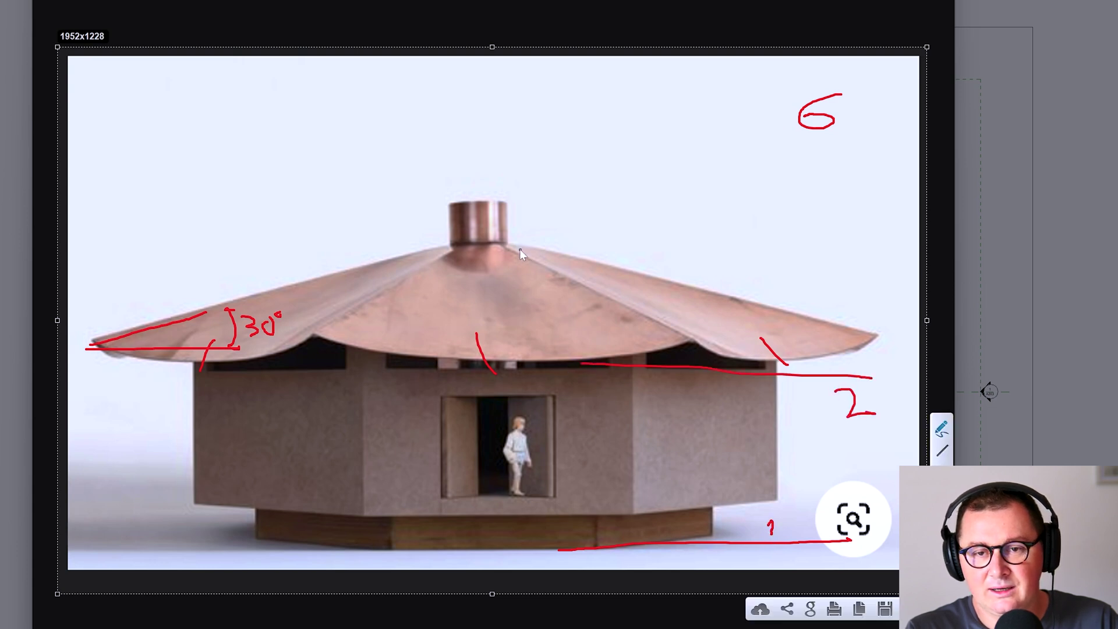
left_click_drag(517, 245, 788, 245)
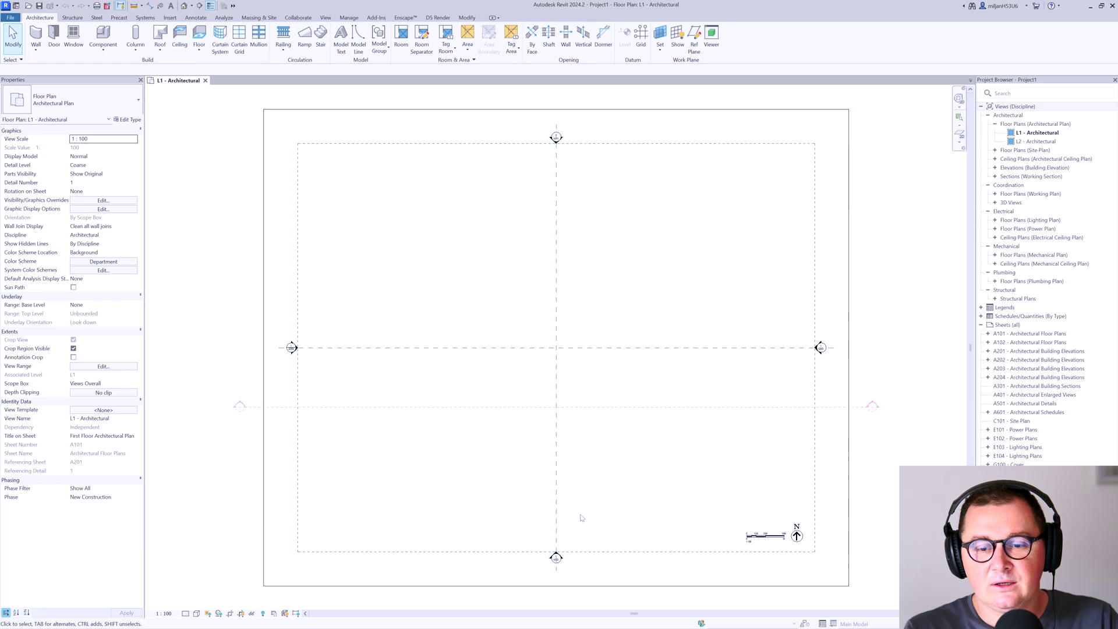
Open the South elevation and set level L2 to 3000 above L1
left_click(563, 561)
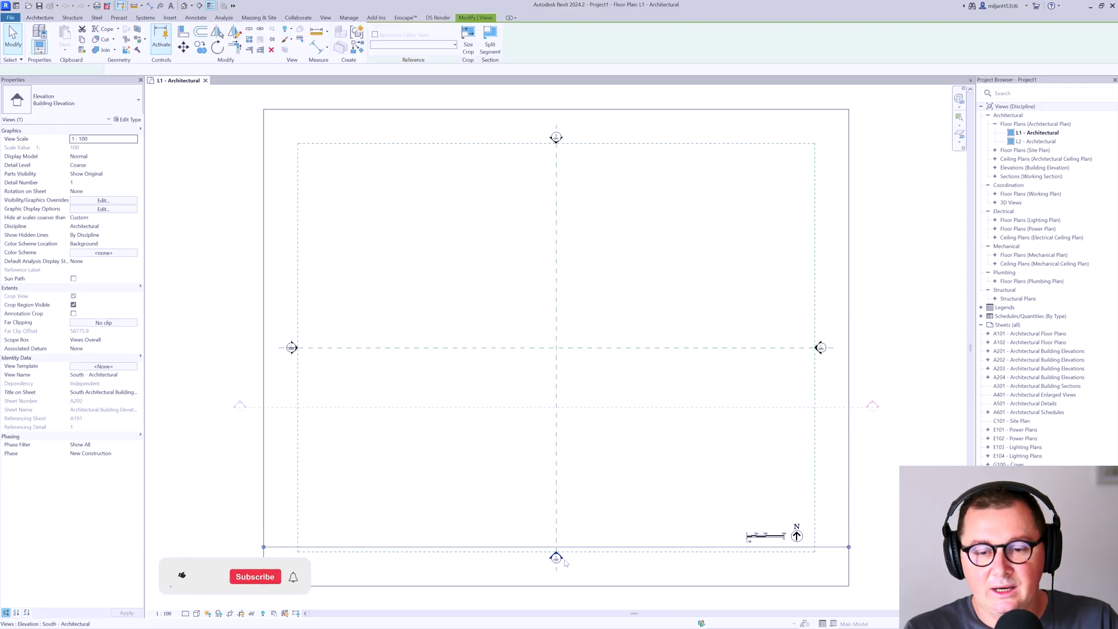
double_click(564, 561)
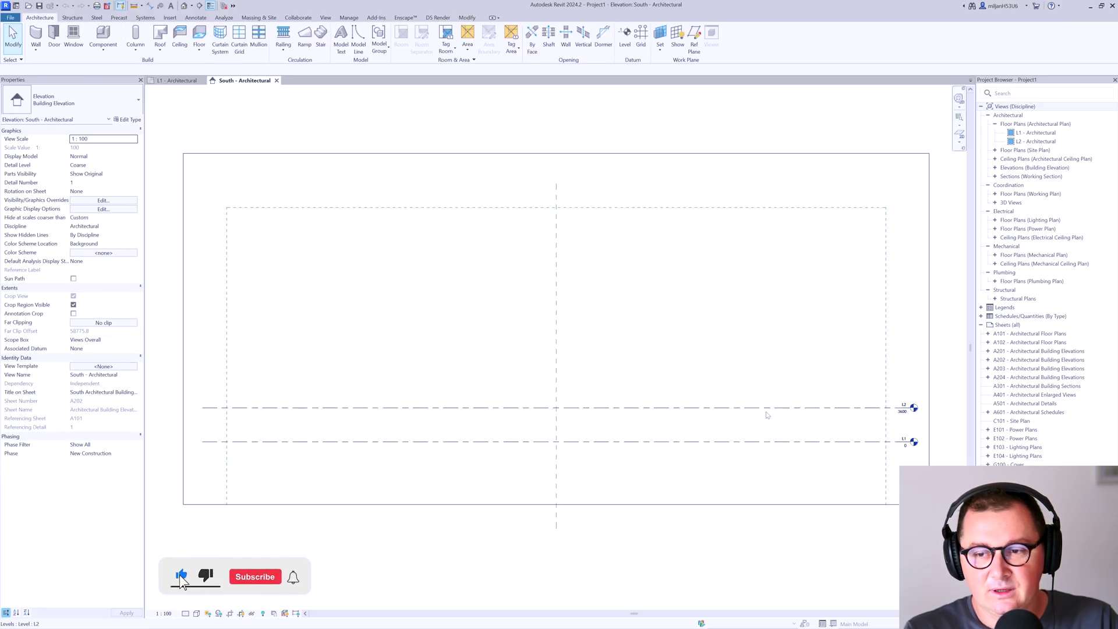
left_click(547, 407)
left_click(340, 424)
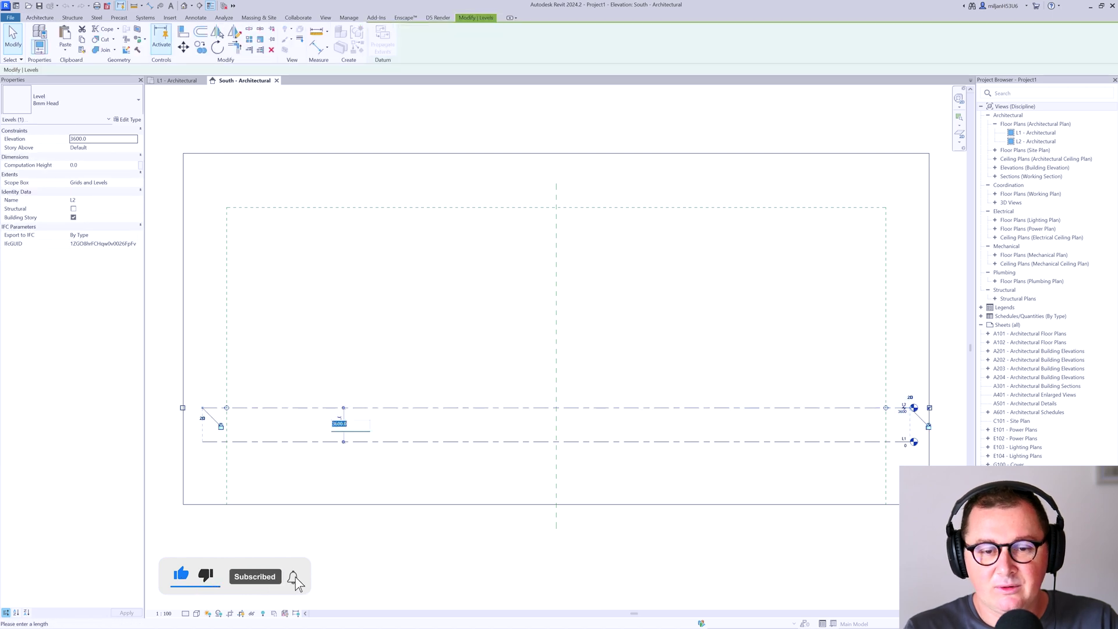
key("Return")
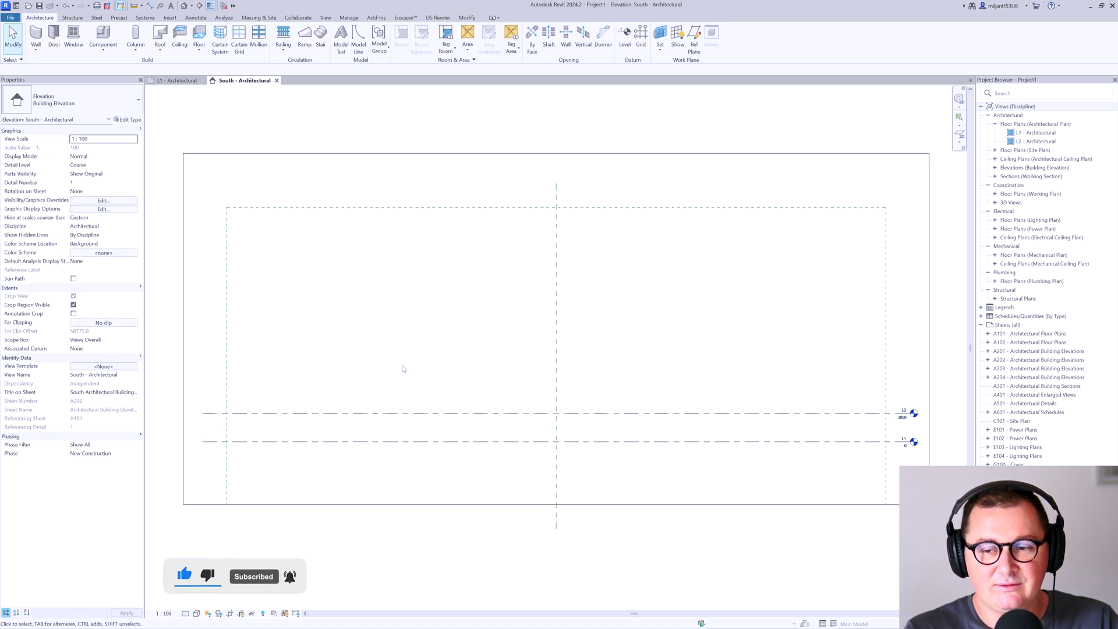
Copy level L2 up by 3000 to create level L3
key("c")
key("o")
left_click(405, 412)
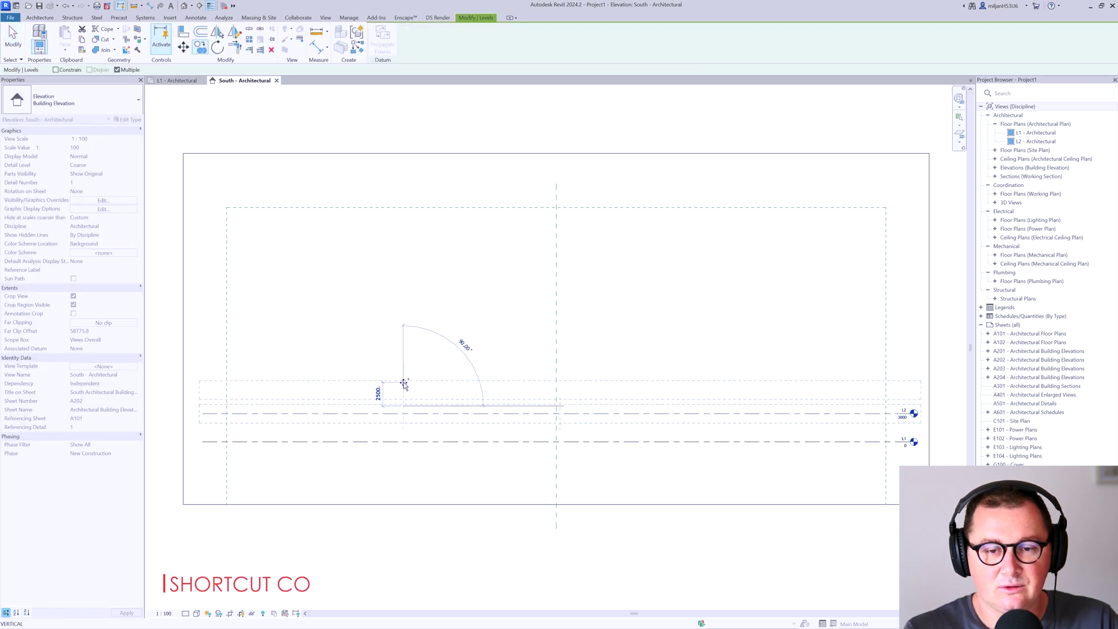
key("Return")
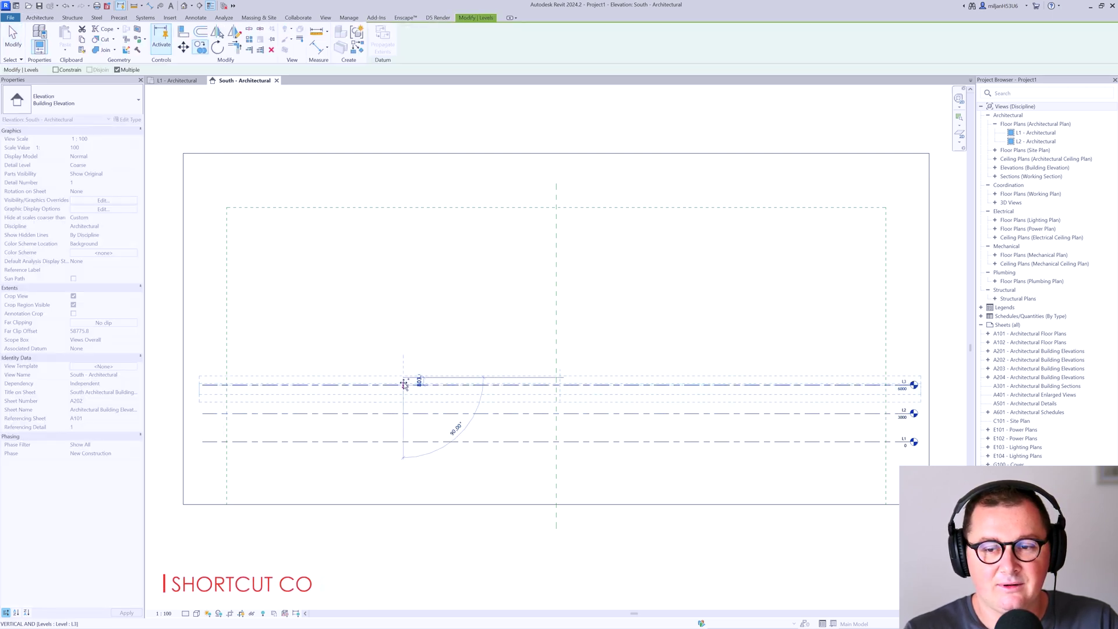
left_click(13, 46)
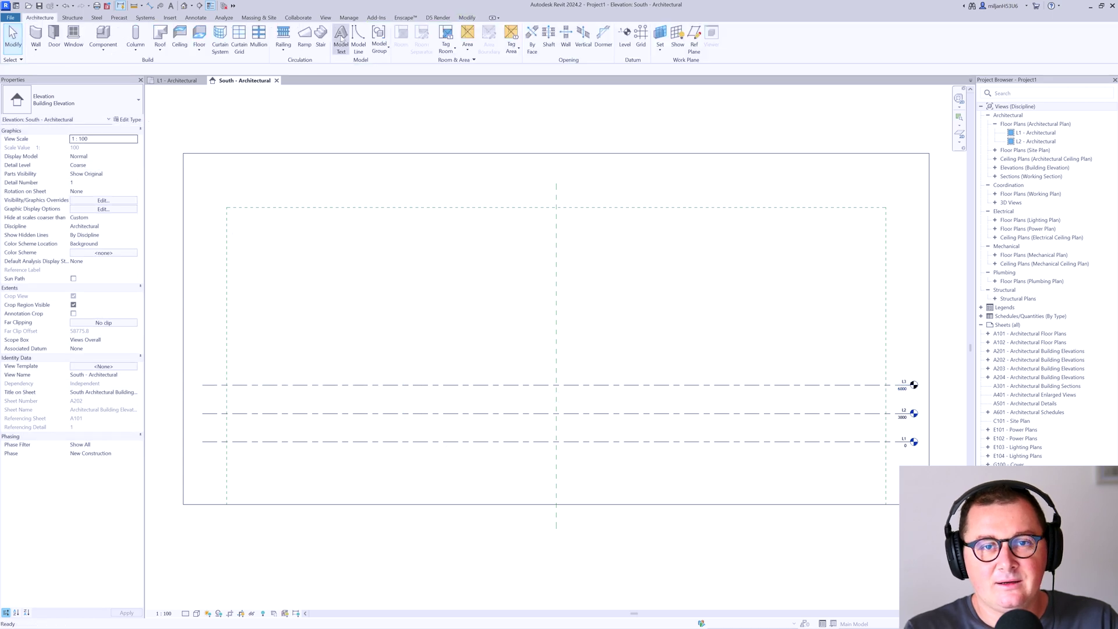
Create a floor plan view for level L3 and go back to the South elevation
left_click(327, 18)
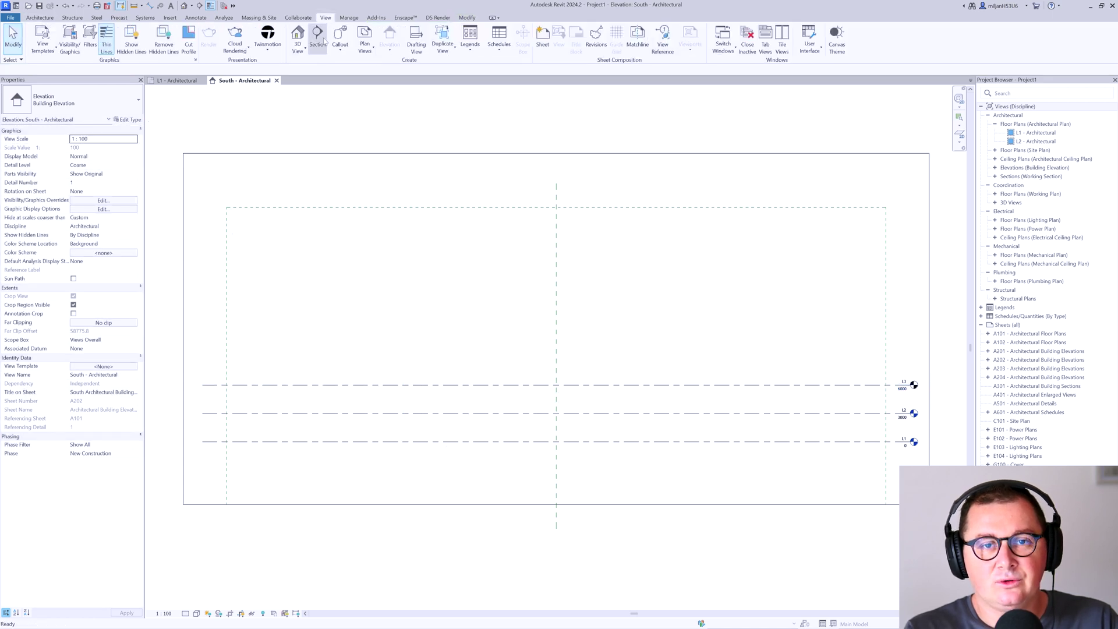
left_click(365, 47)
left_click(383, 86)
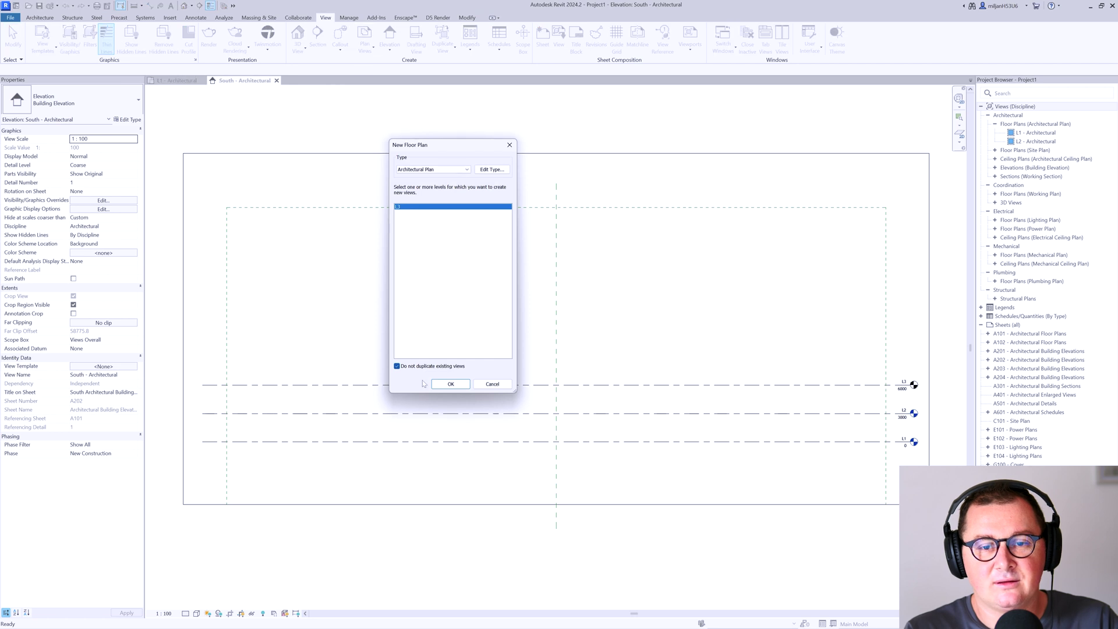
left_click(449, 385)
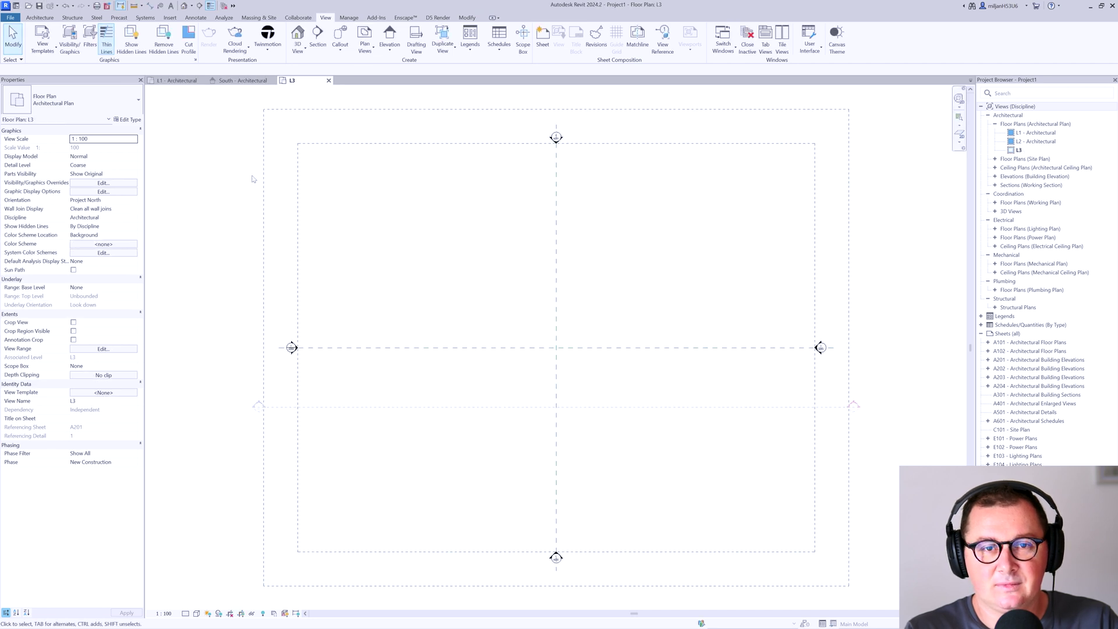
left_click(300, 80)
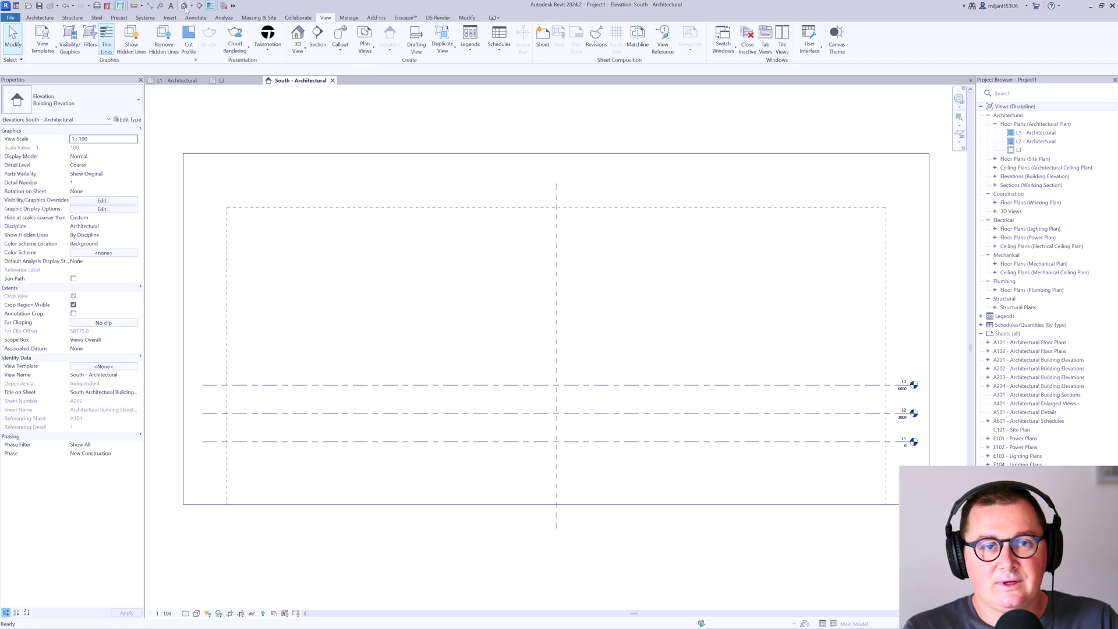
Review annotation category visibility in the default 3D view, then return to the South elevation
key("3")
key("d")
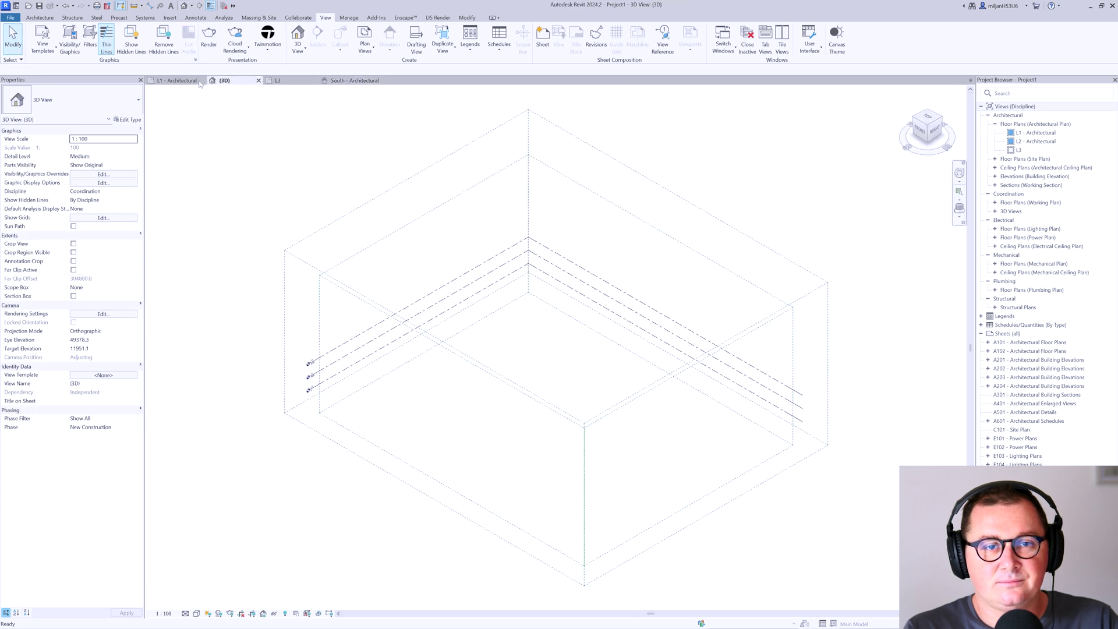
key("v")
key("g")
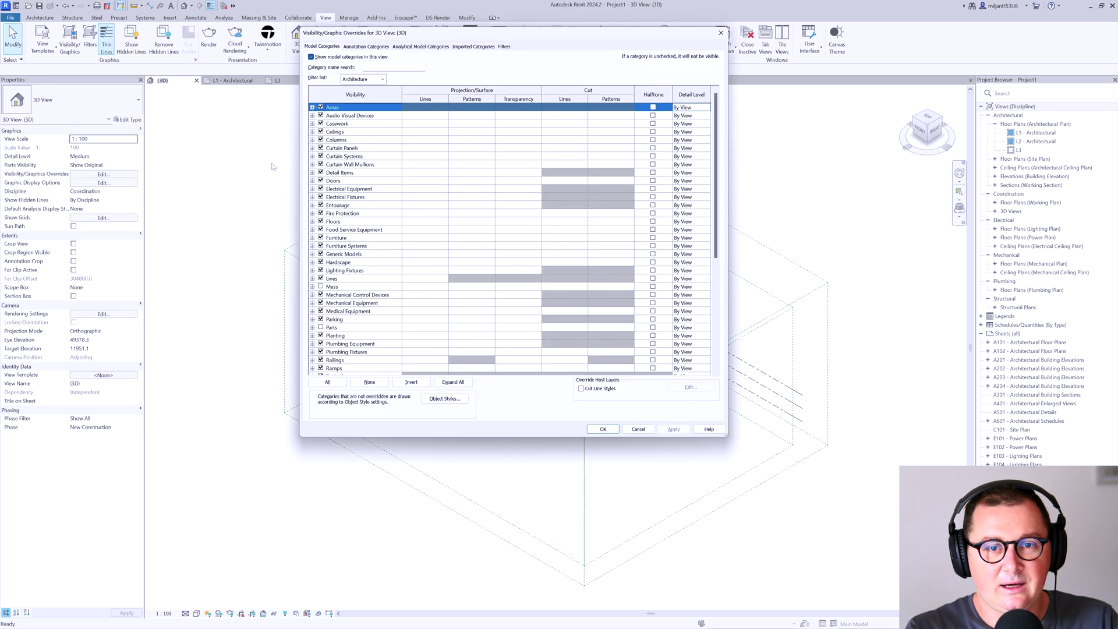
left_click(361, 47)
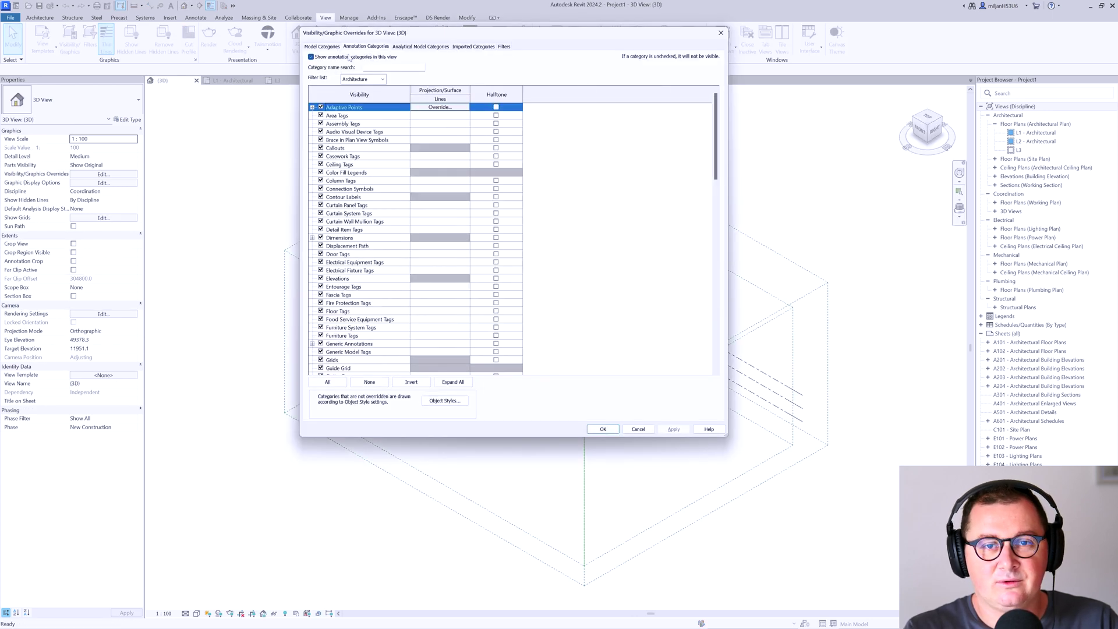
left_click(602, 429)
left_click(343, 83)
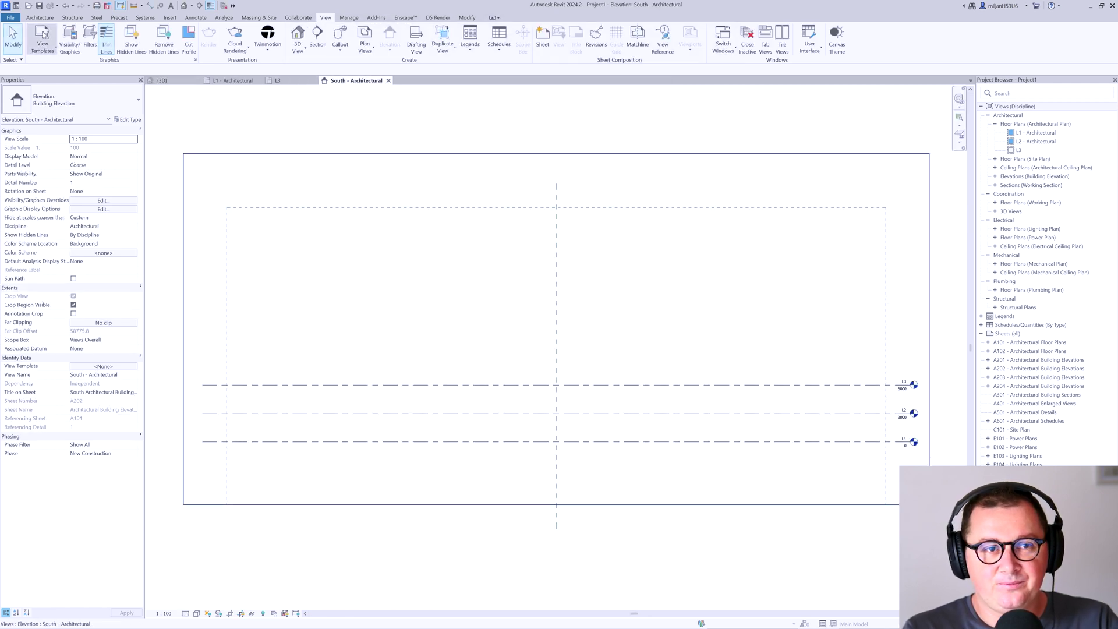
Set the model line's work plane to Reference Plane: Center (North/South)
left_click(39, 18)
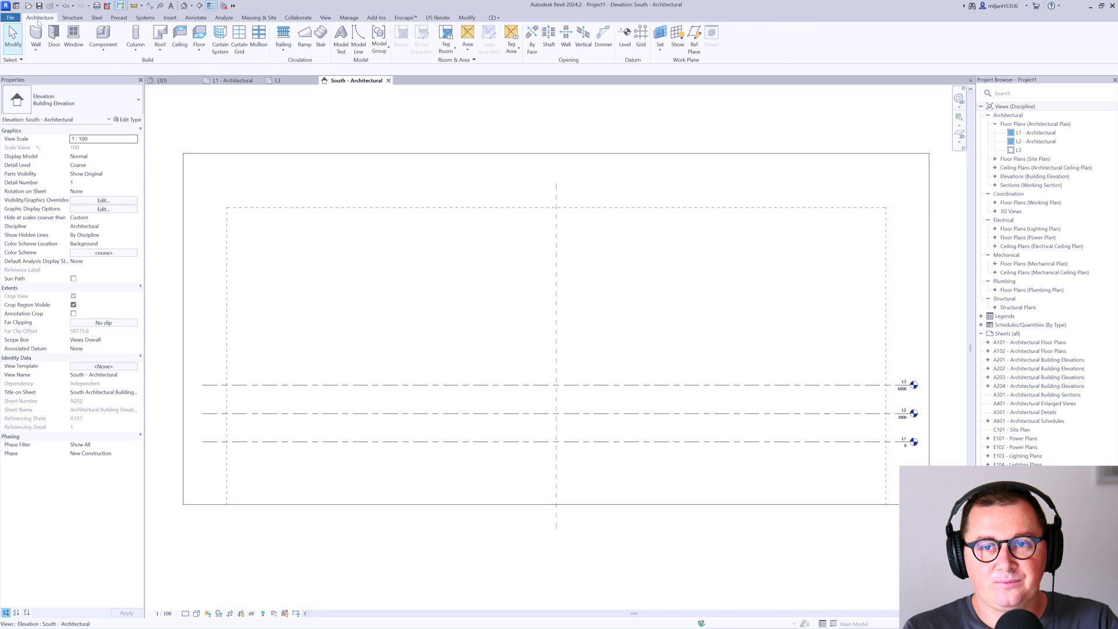
left_click(358, 51)
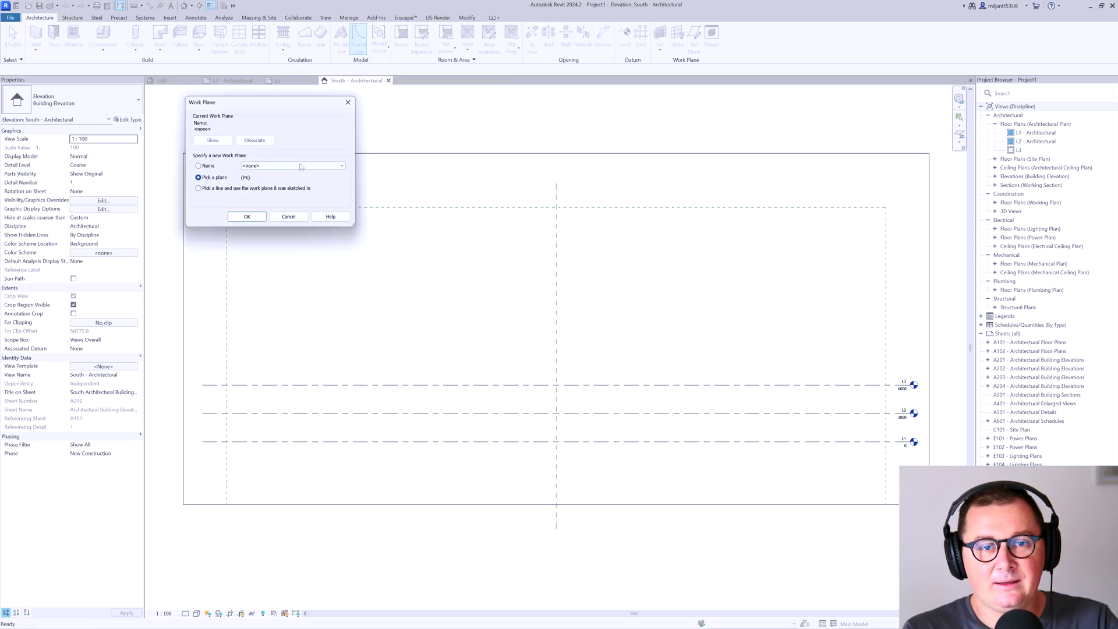
left_click(301, 166)
left_click(274, 200)
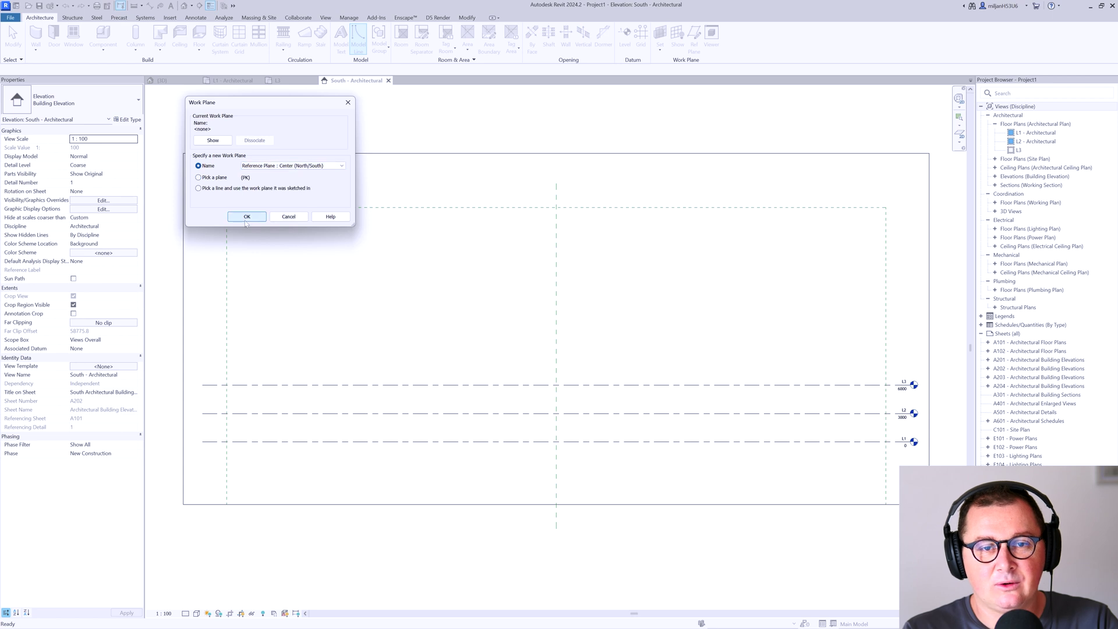
left_click(246, 217)
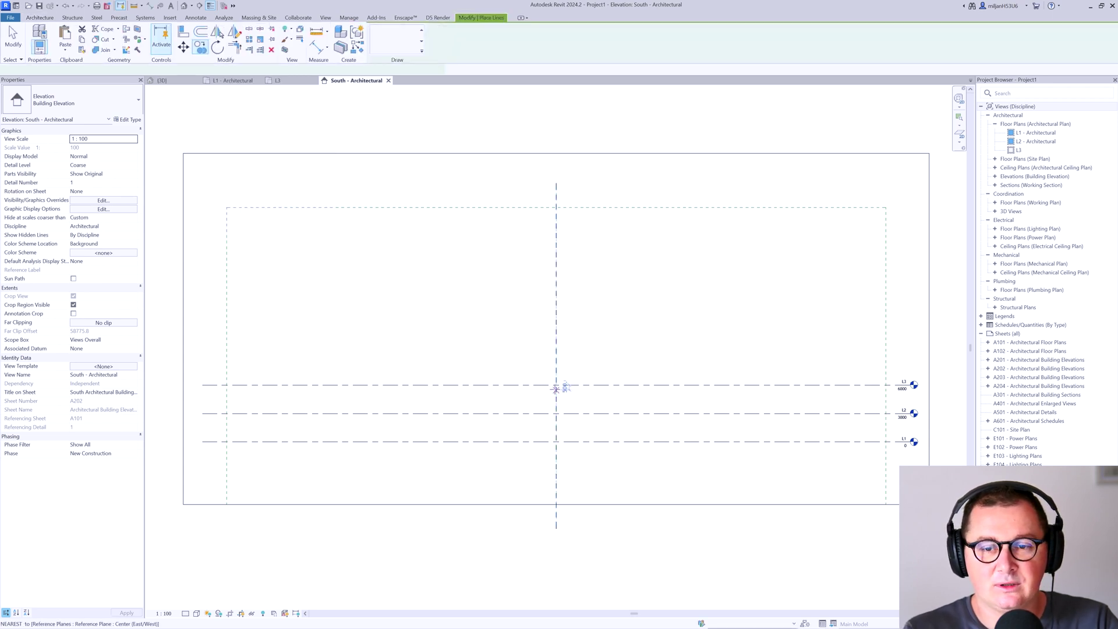
Draw a sloped model line from L3 at the centre down-left and extend it to L1
left_click(556, 385)
scroll(516, 400, "up", 3)
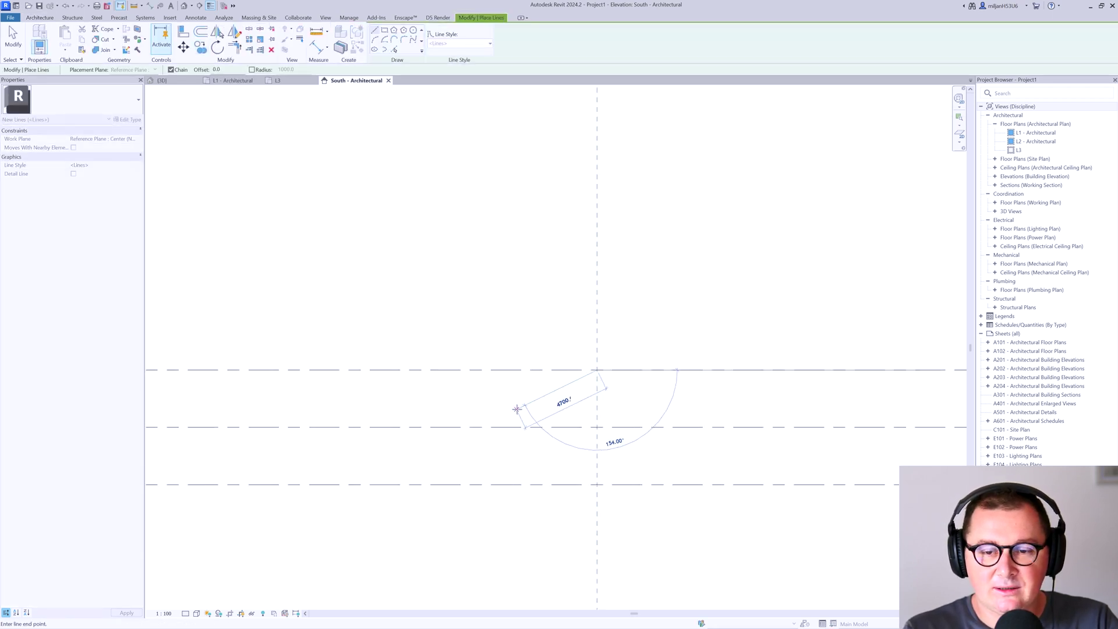
left_click(472, 442)
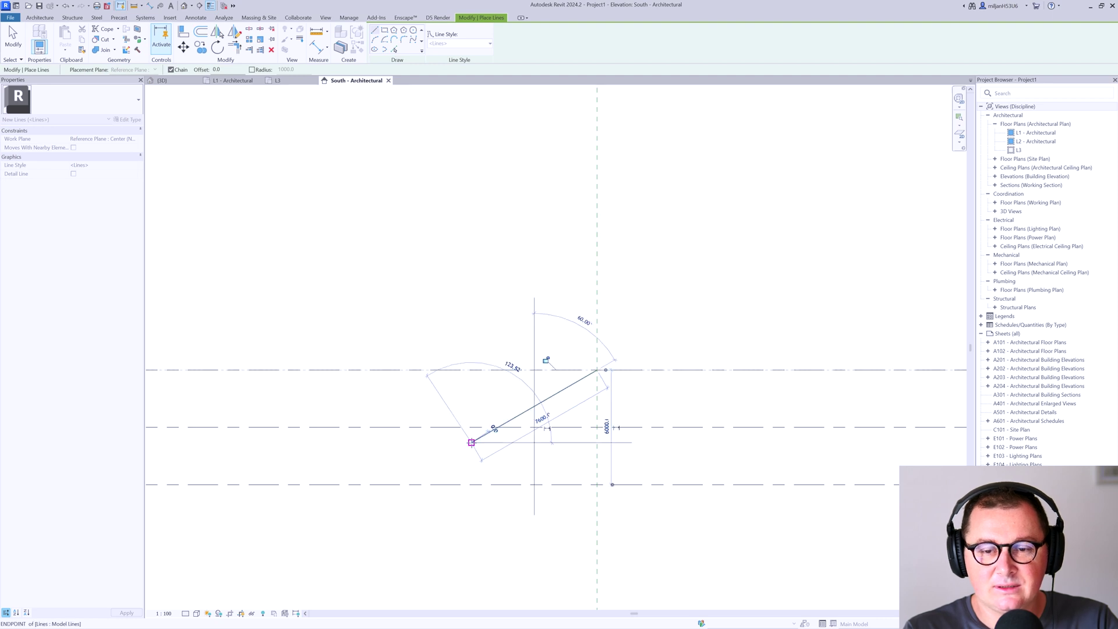
key("Escape")
key("Escape")
left_click(248, 50)
left_click(359, 484)
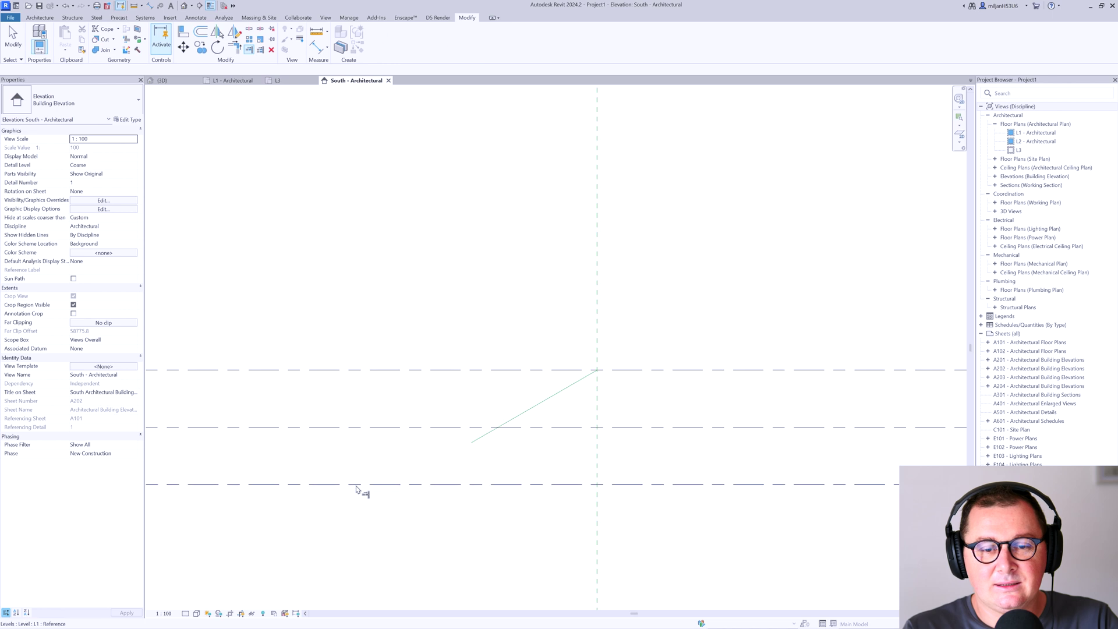
left_click(484, 444)
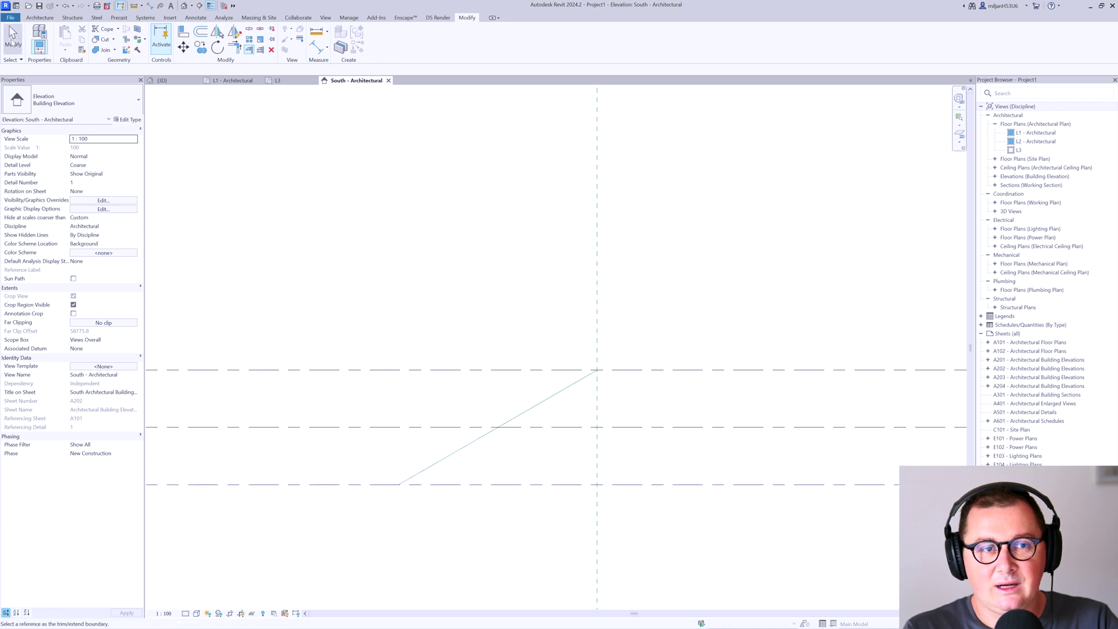
left_click(13, 44)
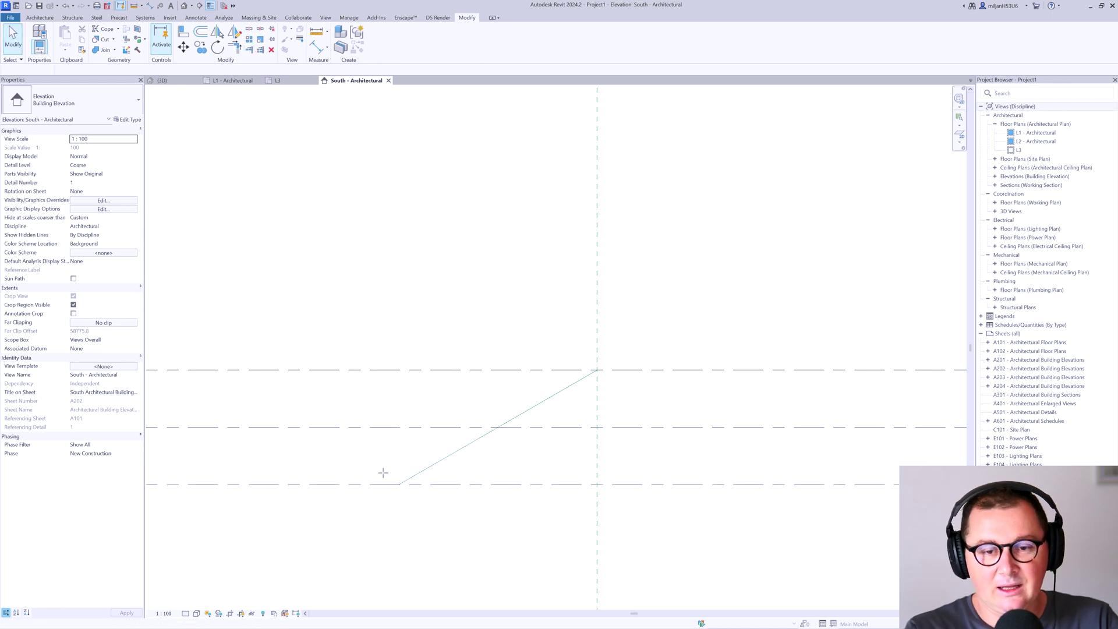
Draw a vertical reference plane (RP) upward from the sloped line's lower end
key("r")
key("p")
left_click(398, 484)
left_click(398, 266)
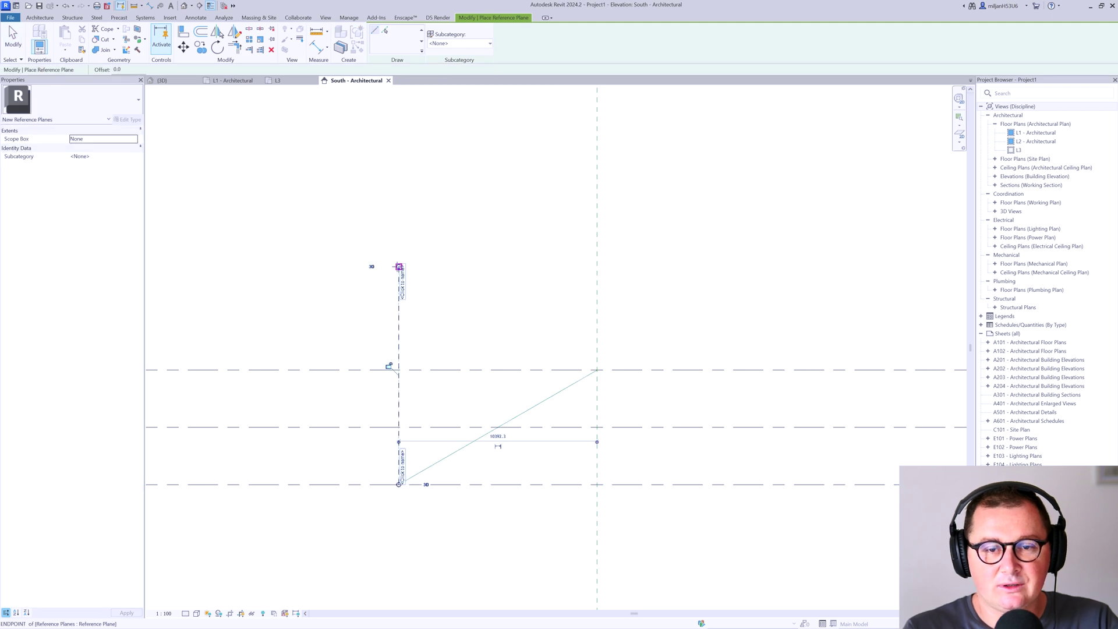
key("Escape")
key("Escape")
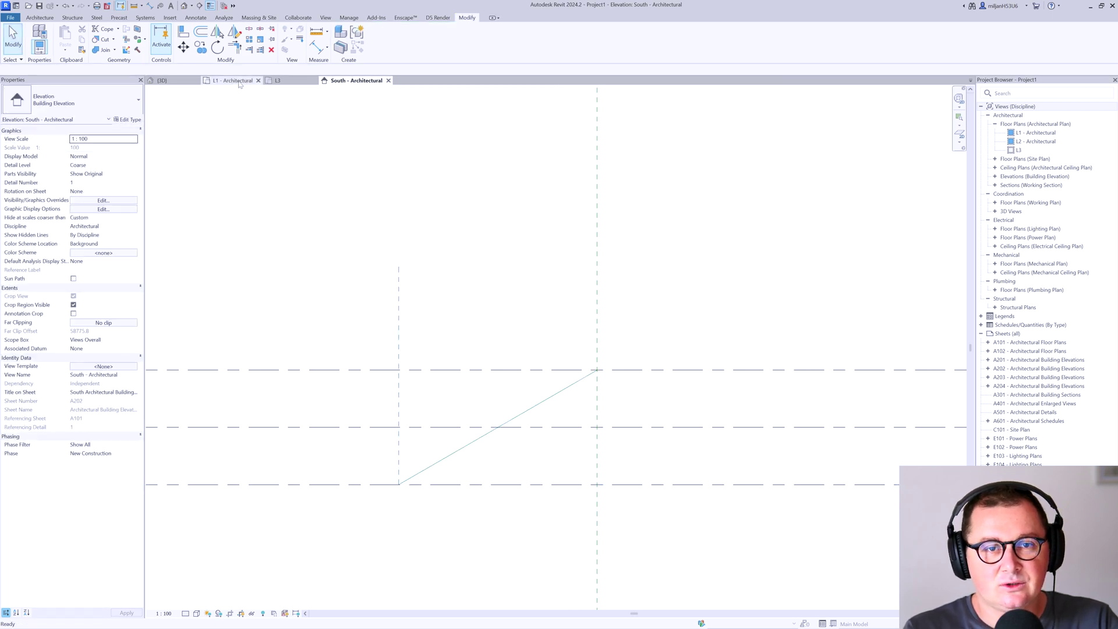
Set the L3 plan's Underlay Base Level to L1, then return to the L1 plan
left_click(236, 81)
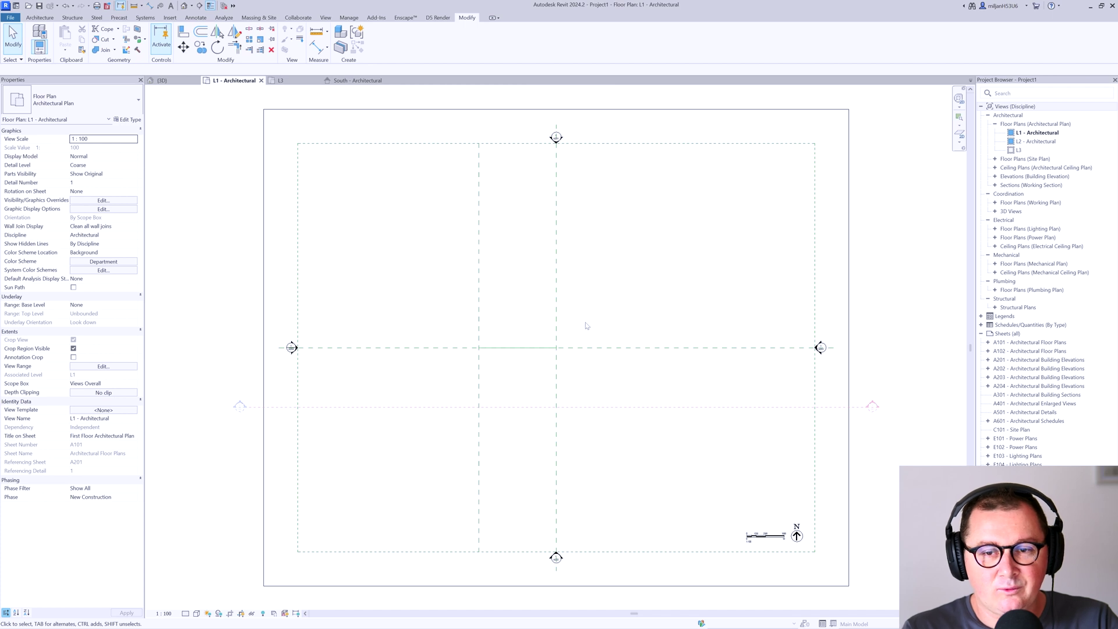
key("ctrl+Tab")
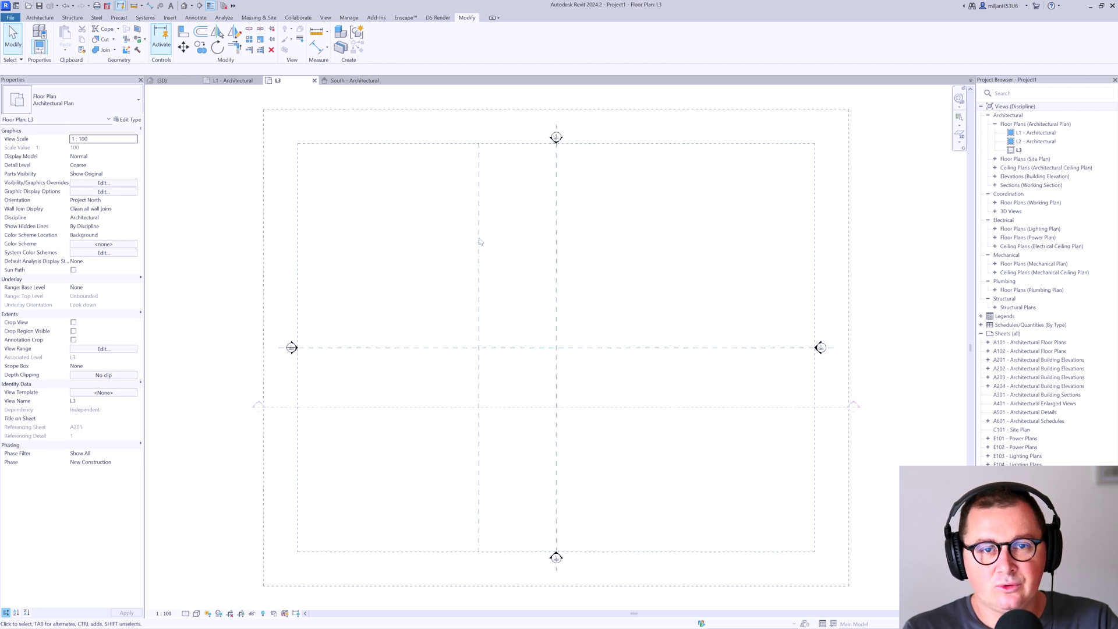
left_click(133, 290)
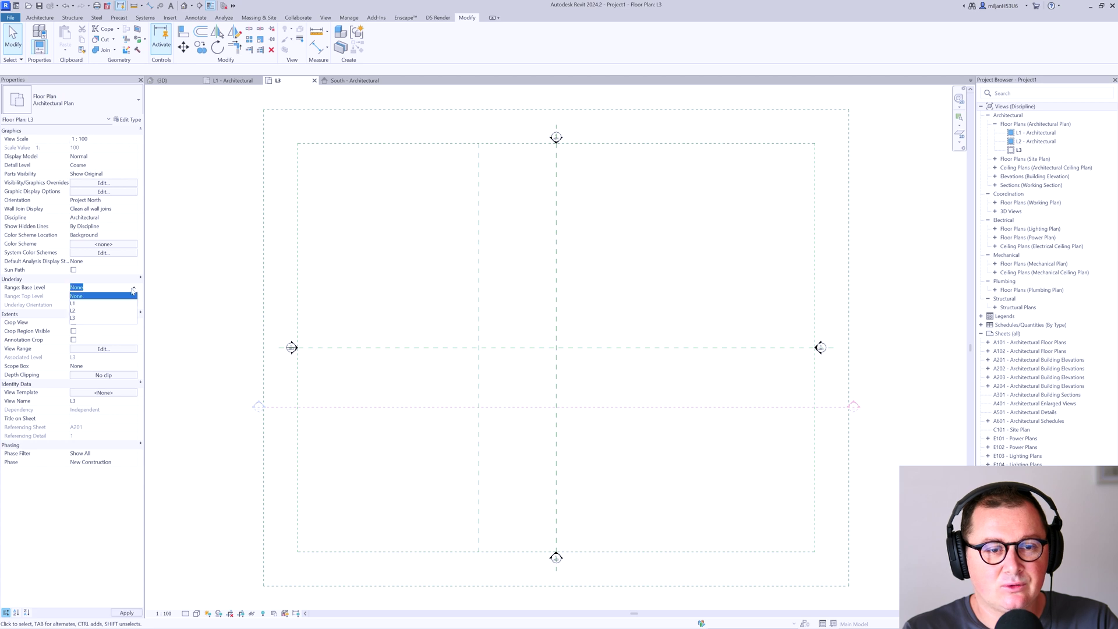
left_click(73, 304)
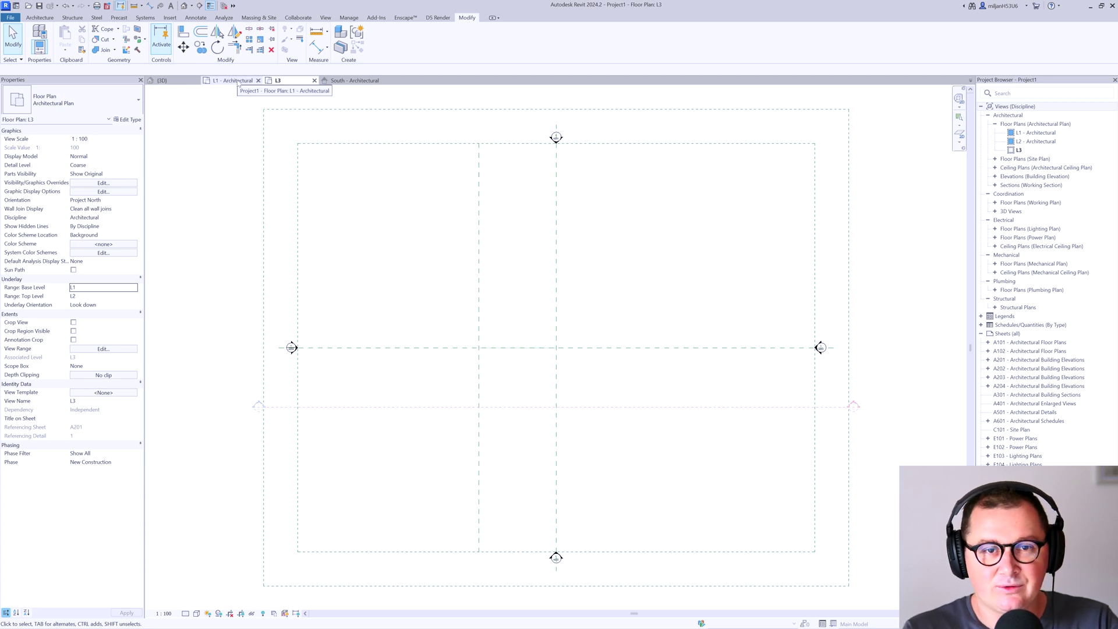
left_click(238, 83)
middle_click_drag(587, 333, 518, 326)
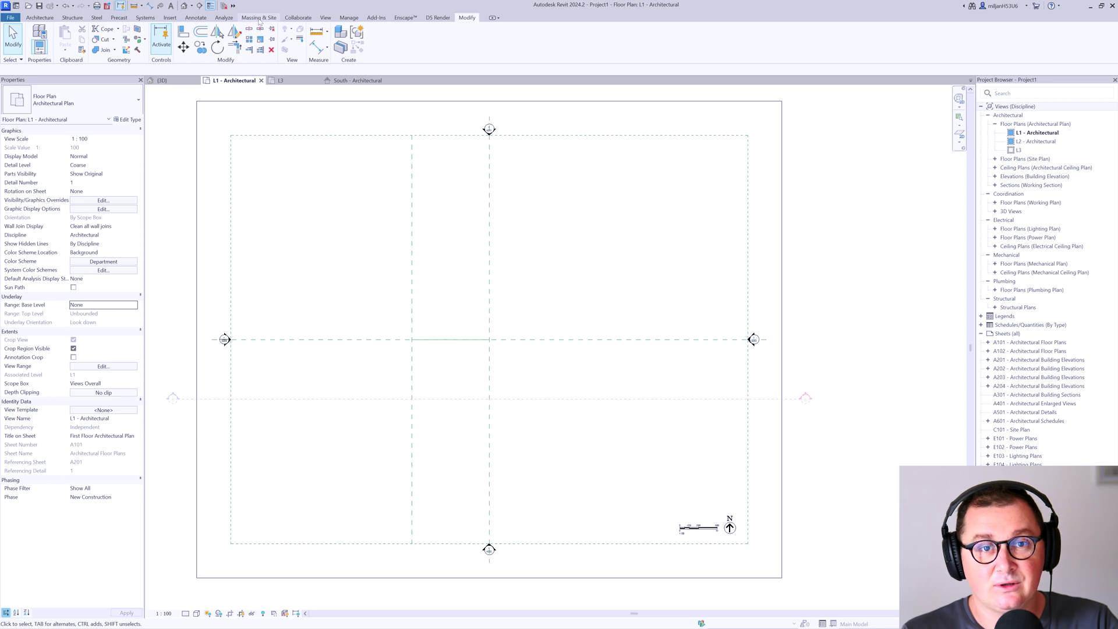
Create an in-place mass with the default name and select the circumscribed polygon sketch tool
left_click(259, 18)
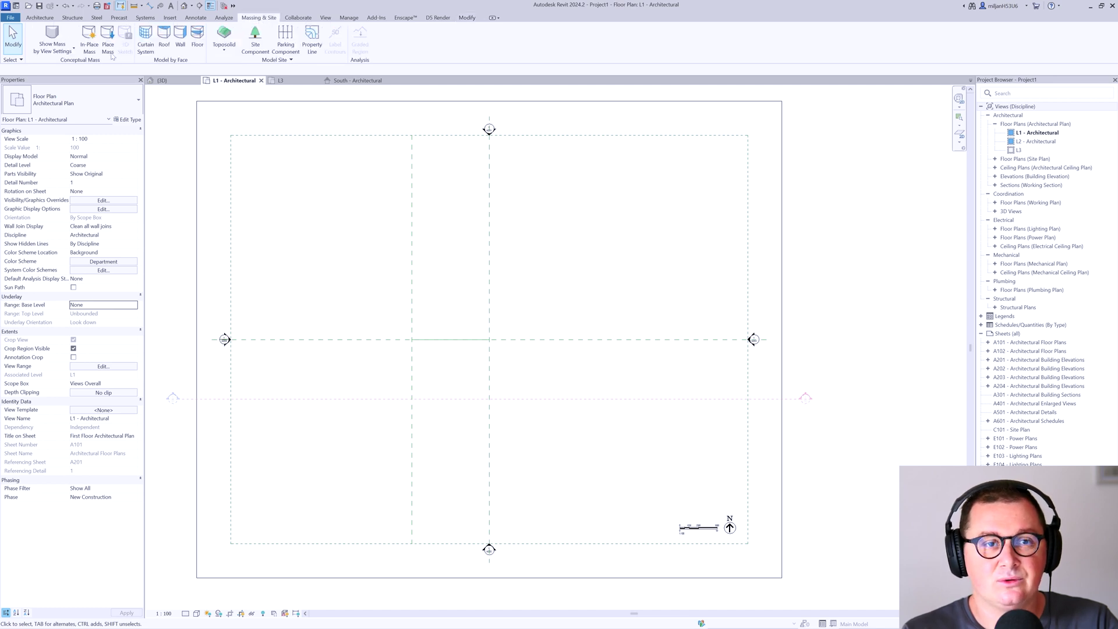
left_click(85, 37)
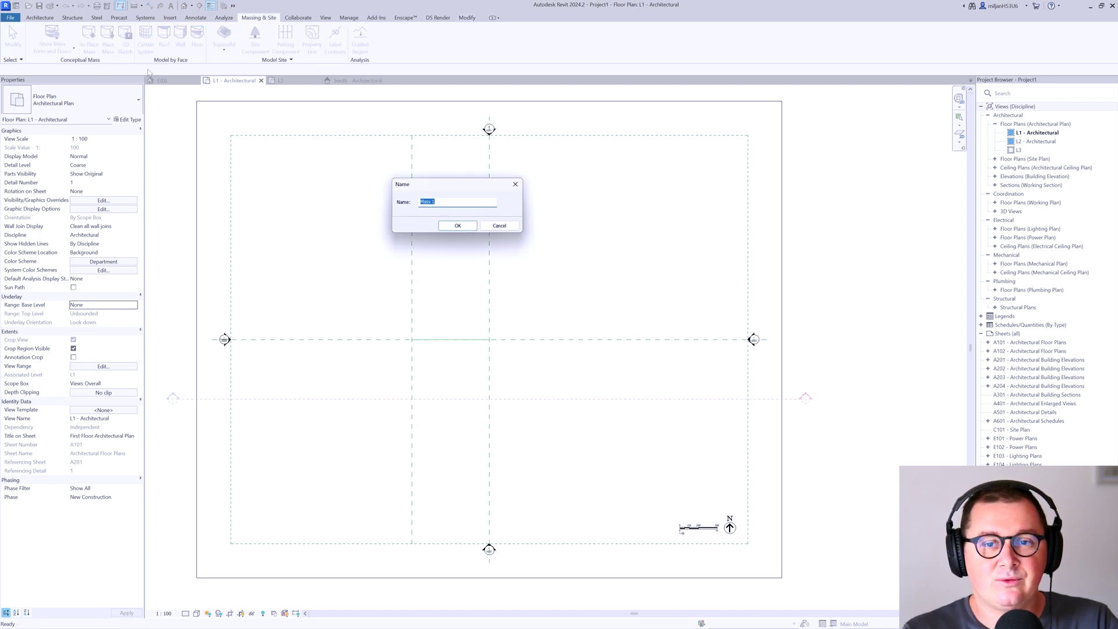
left_click(457, 226)
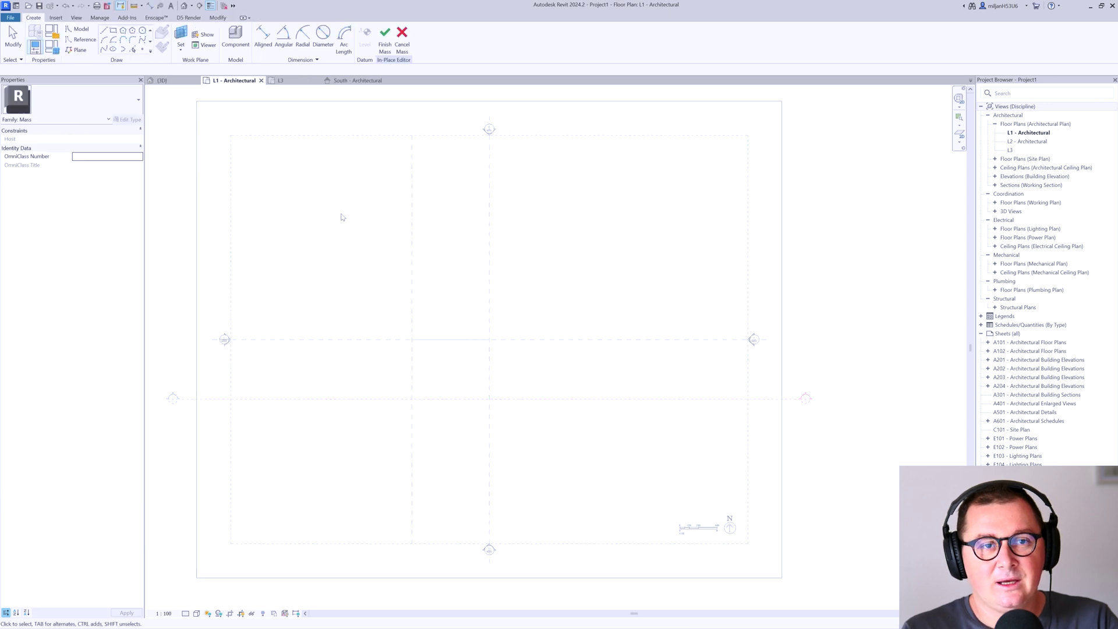
left_click(131, 34)
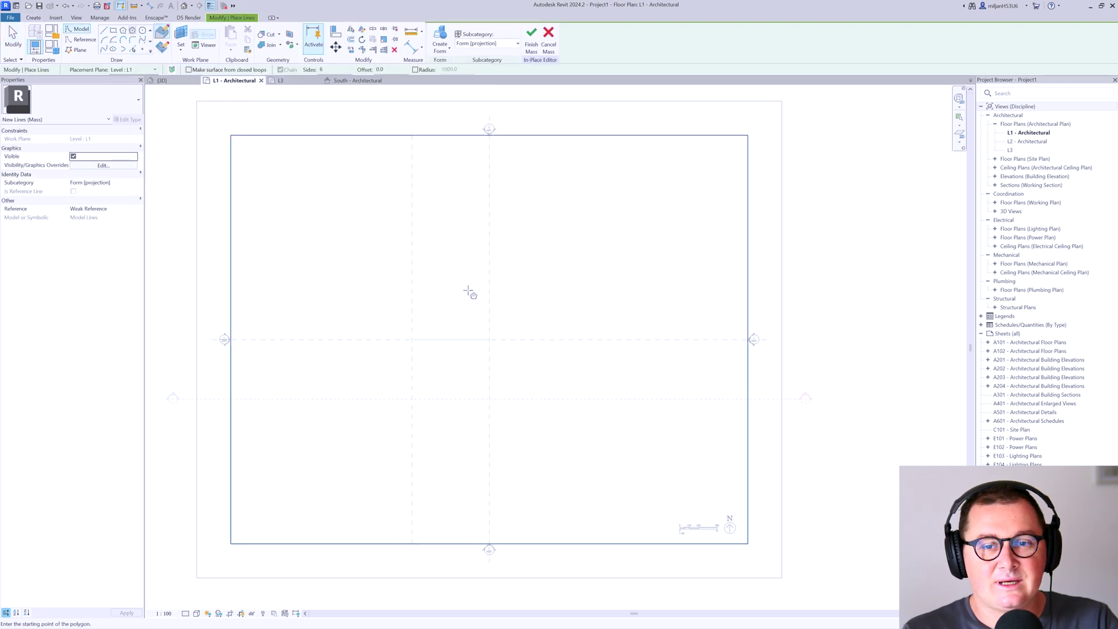
Draw a six-sided hexagon at the plan centre and a length-1 guide line from its upper-left edge
left_click(489, 339)
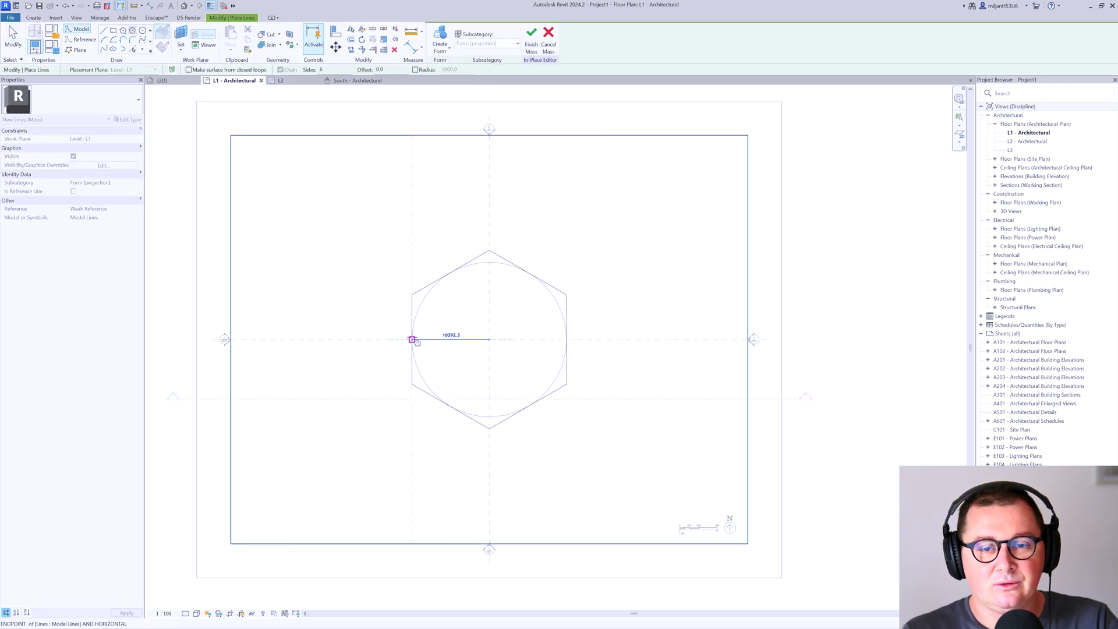
left_click(412, 339)
scroll(526, 327, "up", 2)
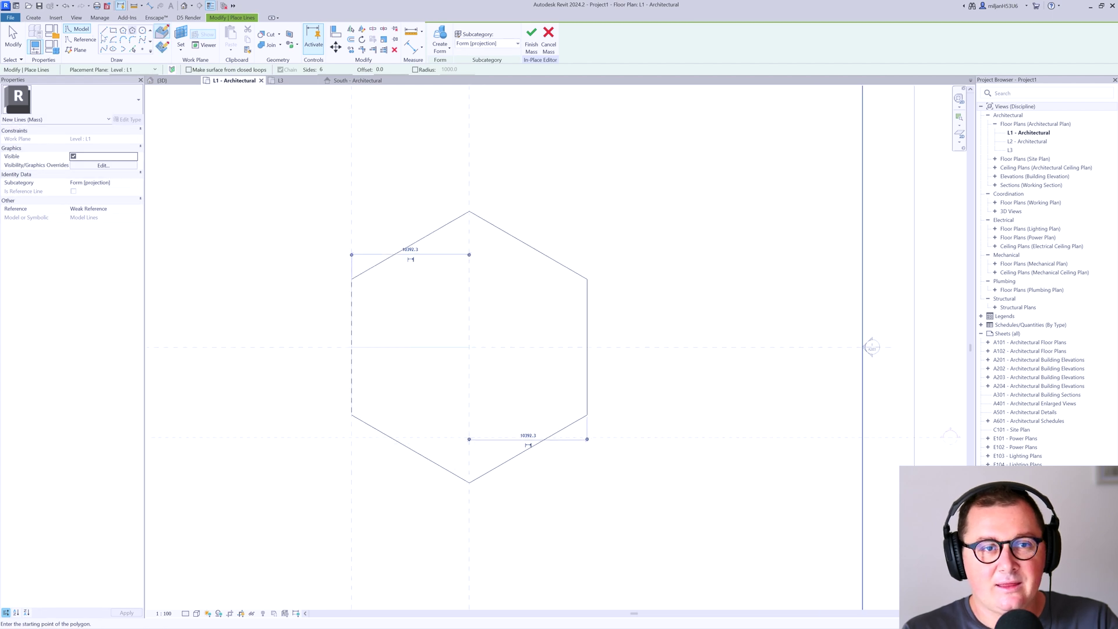
left_click(103, 30)
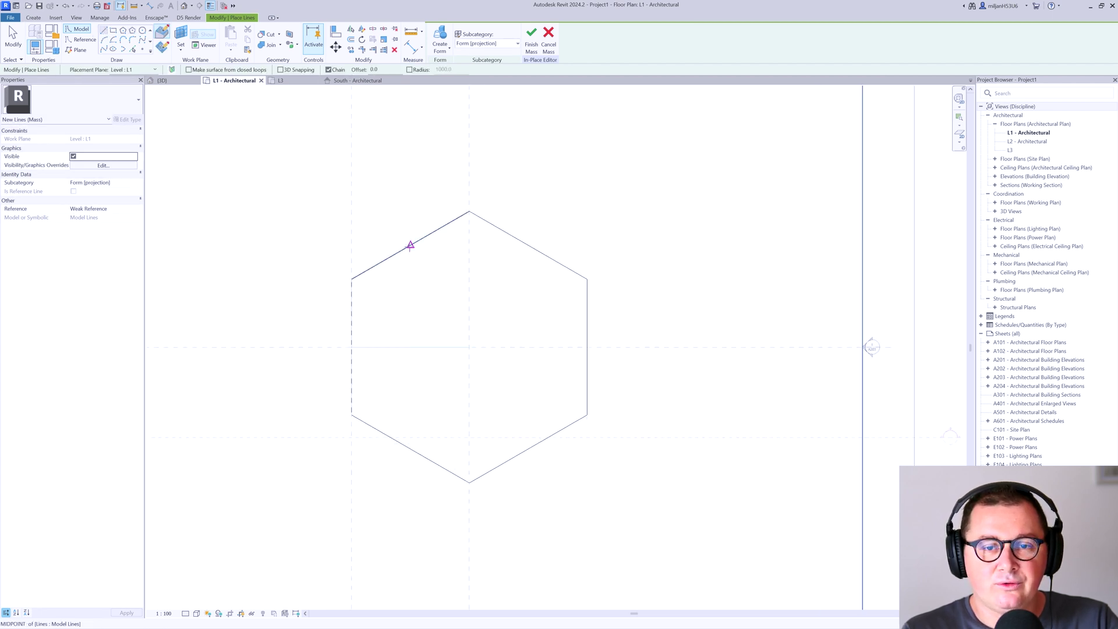
left_click(410, 245)
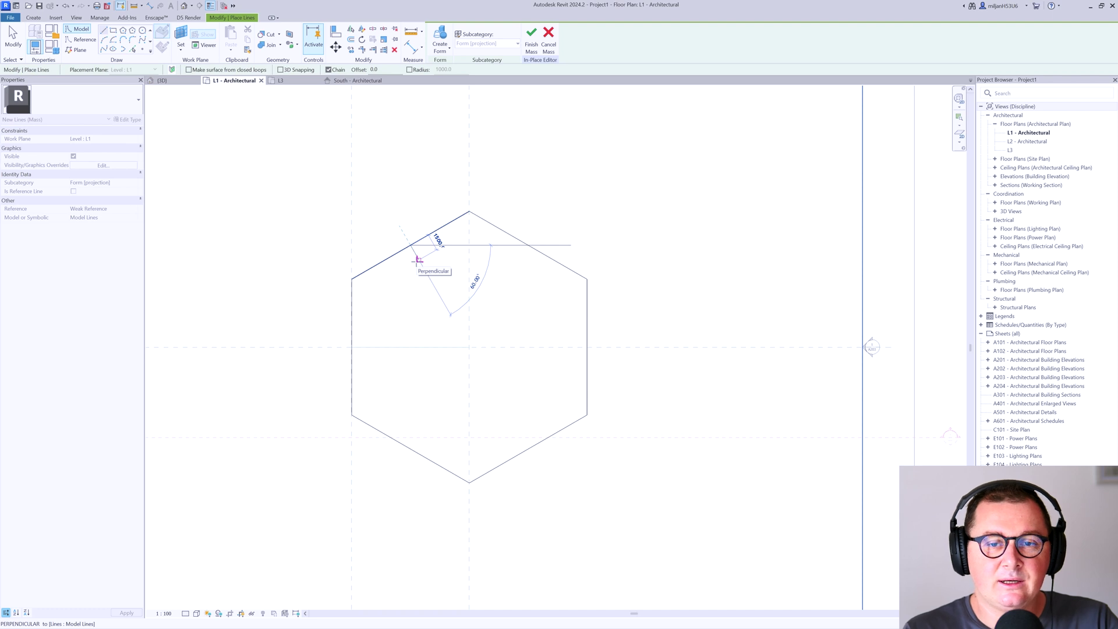
type("1000")
key("Return")
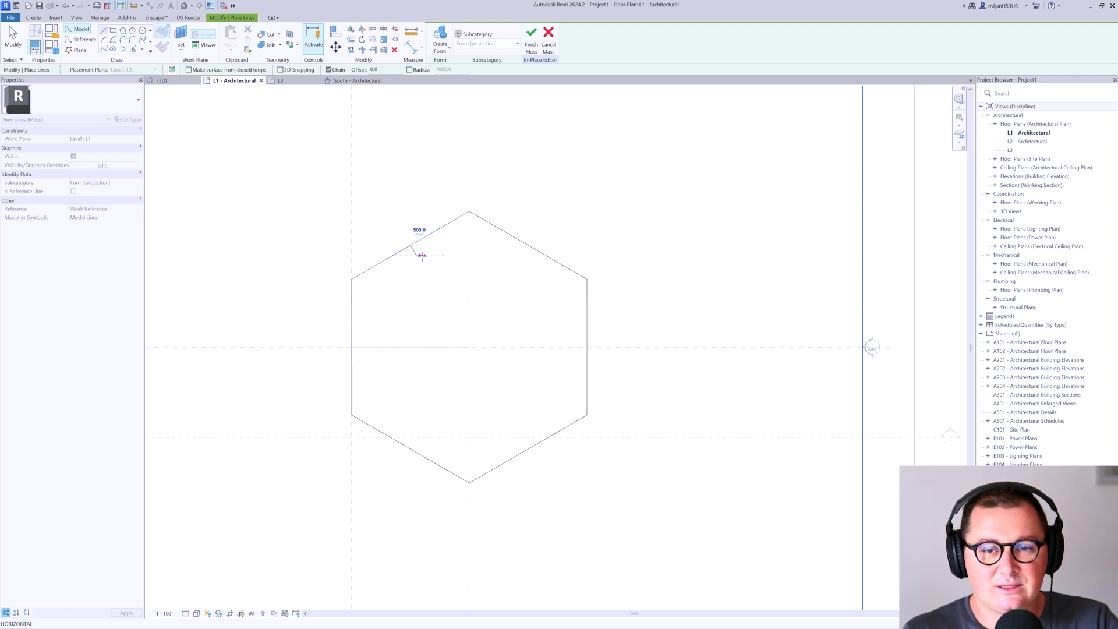
scroll(420, 259, "up", 3)
key("Escape")
key("Escape")
Draw a start-end-radius arc from the hexagon's left to top corner, bowing inward, and select it
left_click(104, 40)
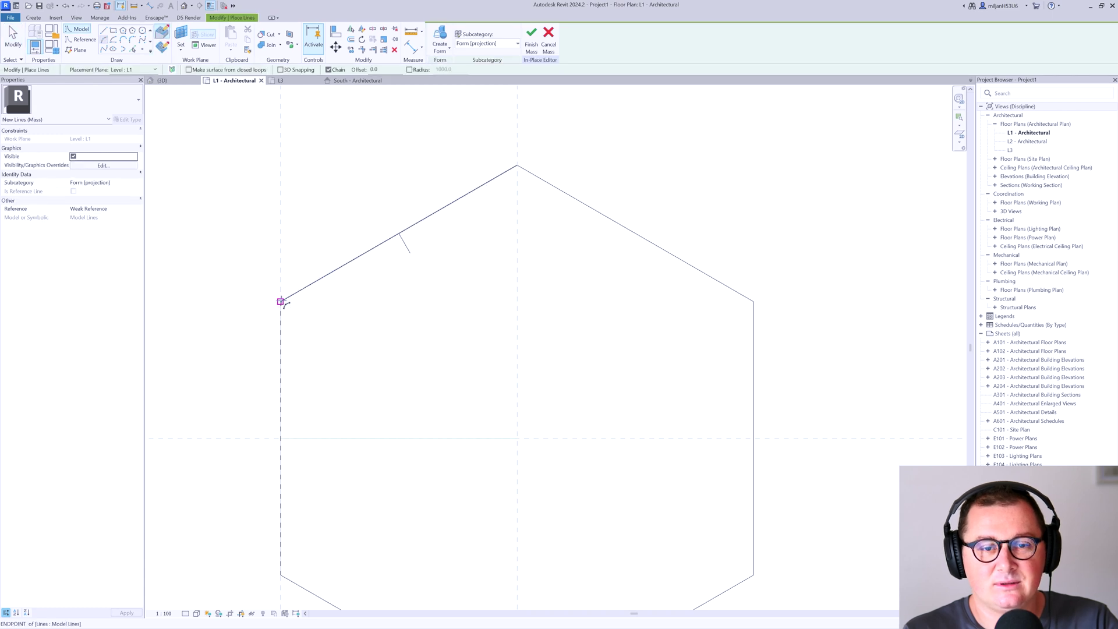
left_click(280, 302)
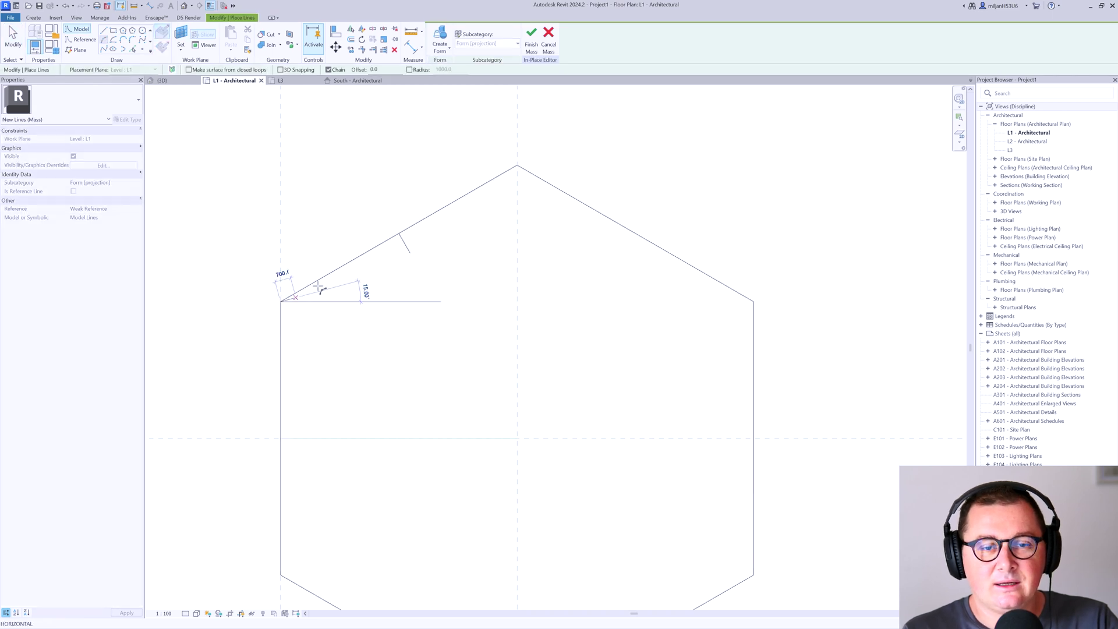
left_click(516, 166)
left_click(411, 251)
key("Escape")
key("Escape")
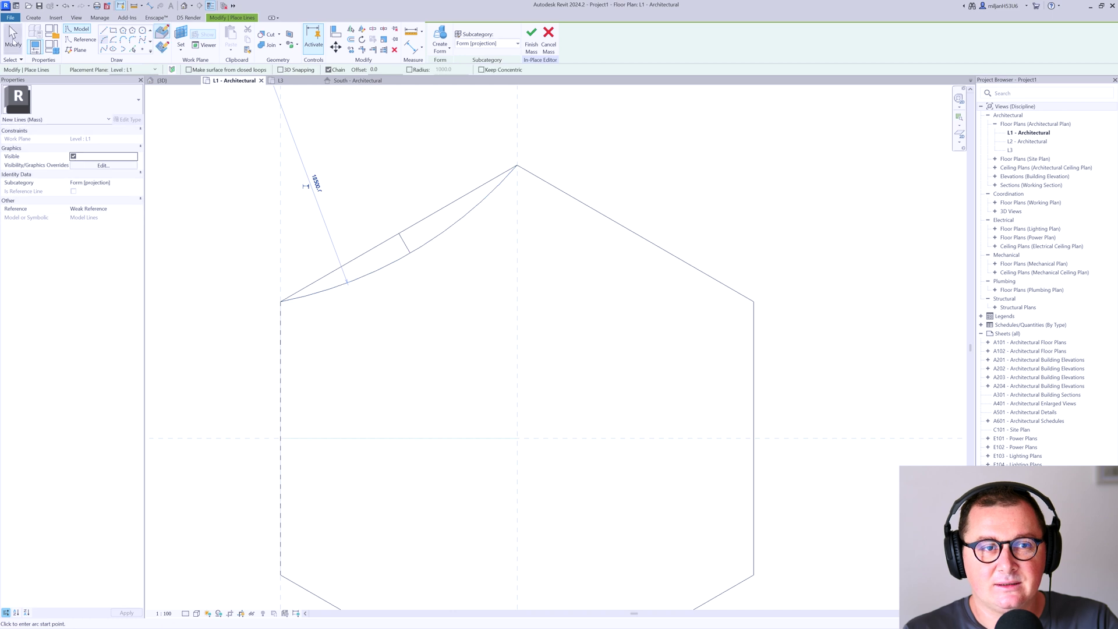
left_click(411, 251)
key("Escape")
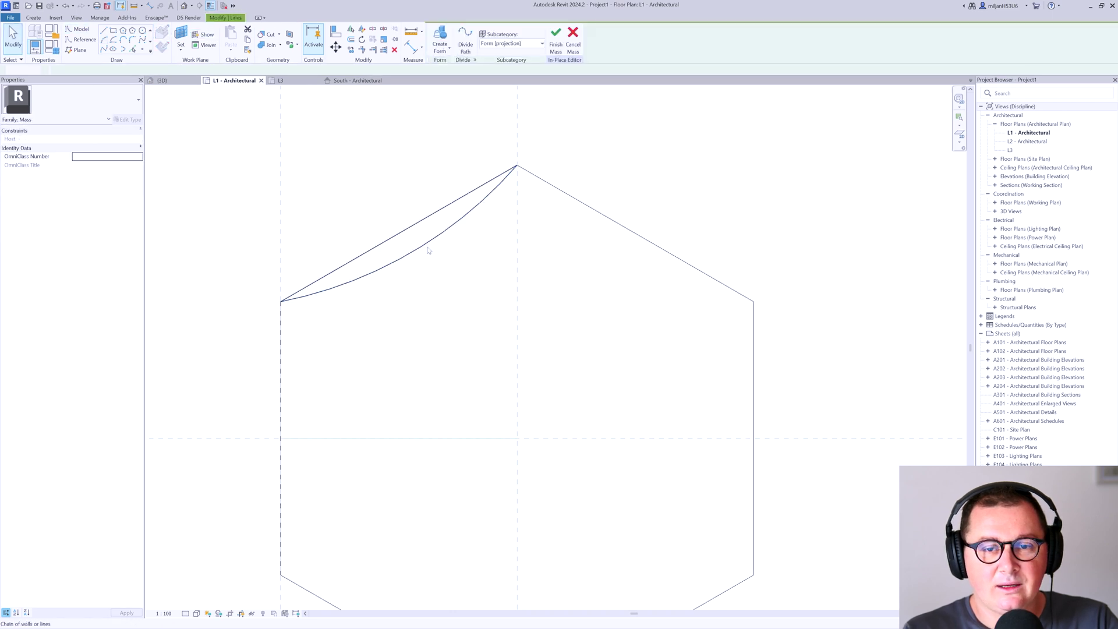
key("Tab")
key("Tab")
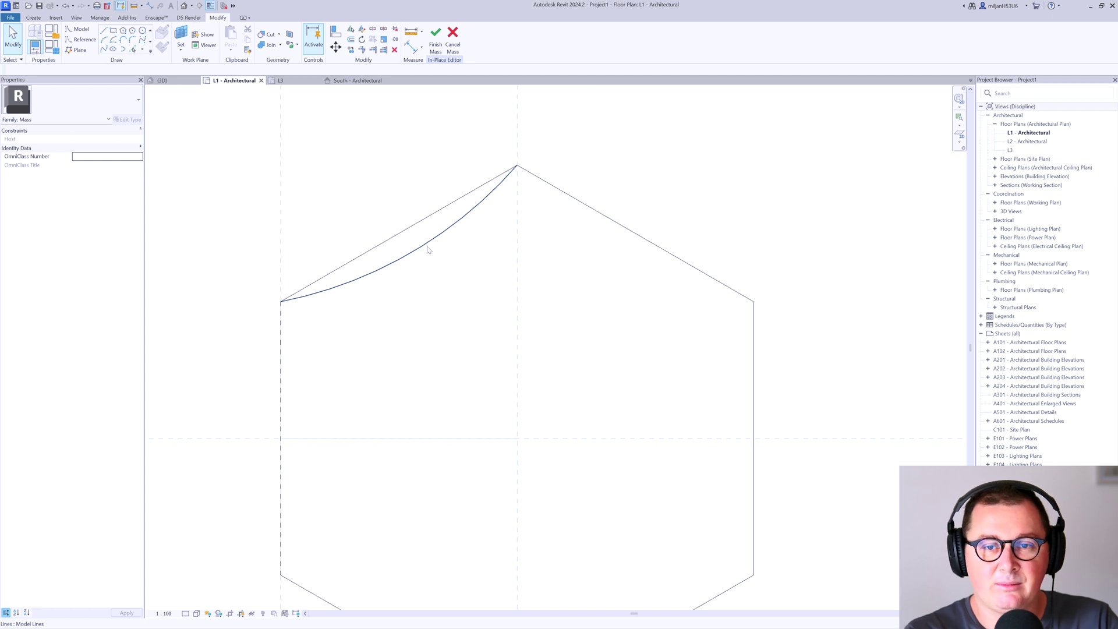
left_click(428, 250)
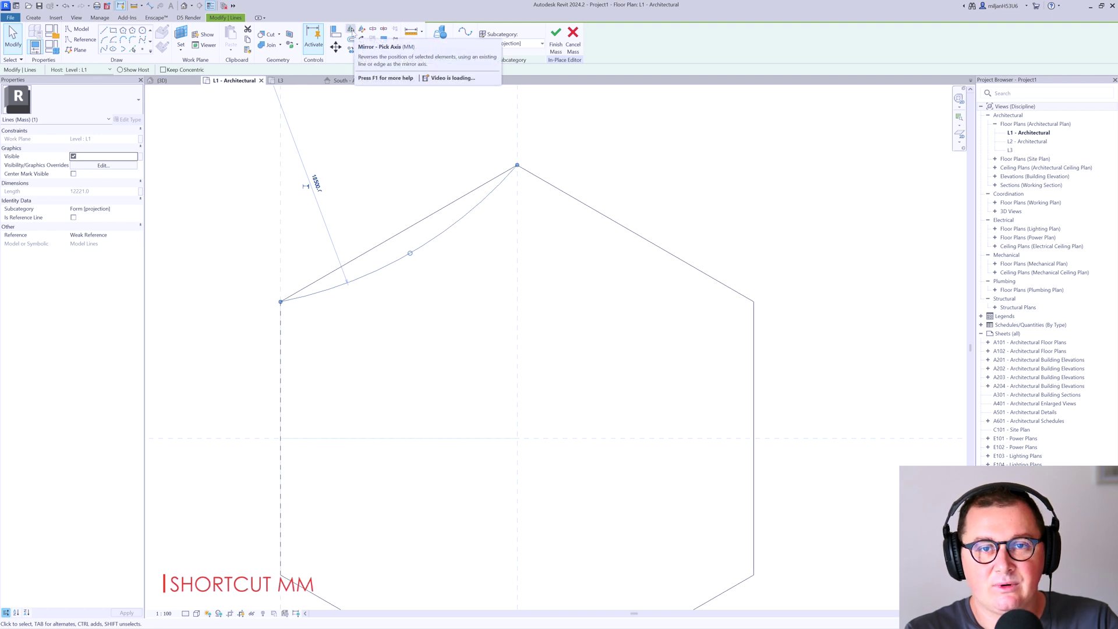
Mirror the arc across the vertical centre plane onto the upper-right edge
left_click(351, 29)
left_click(517, 249)
key("Escape")
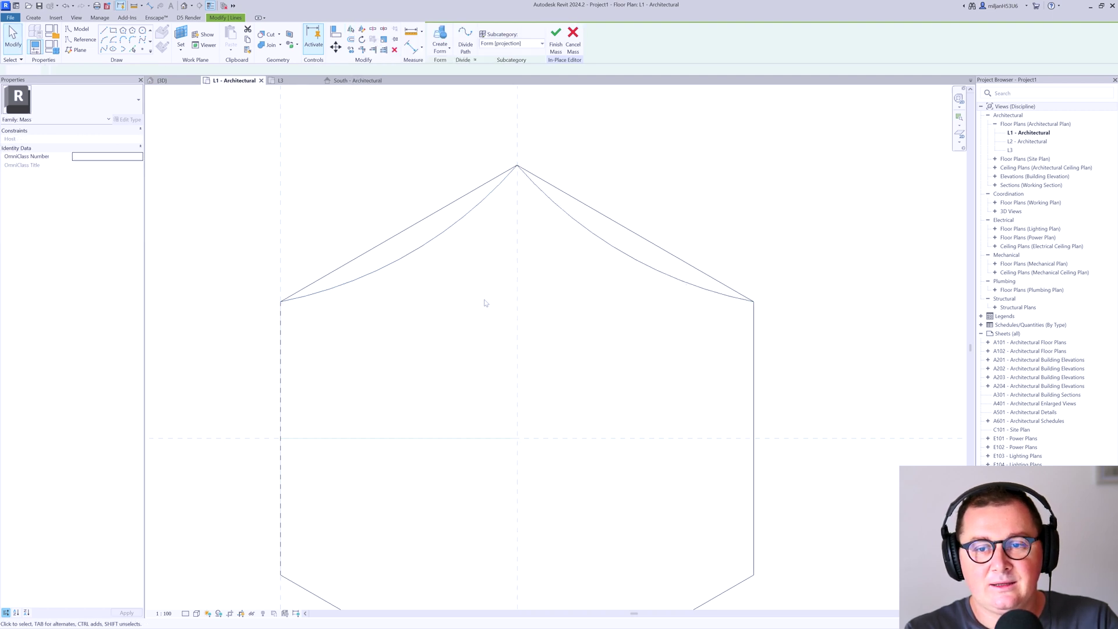
middle_click_drag(452, 298, 425, 226)
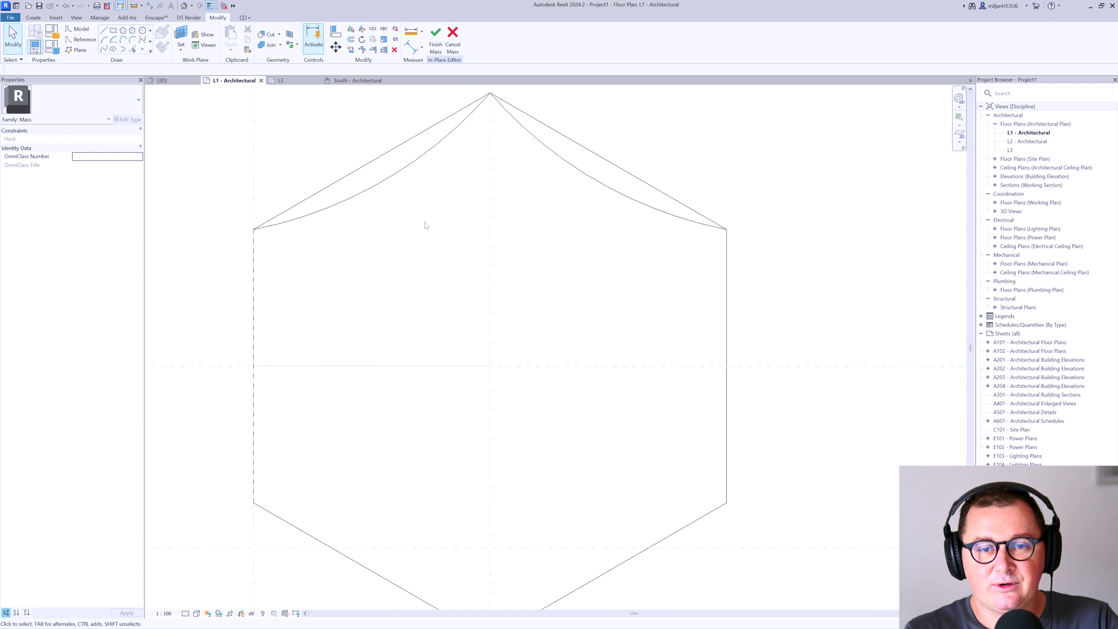
Mirror both upper arcs across the horizontal centre plane onto the two lower edges
left_click(383, 186)
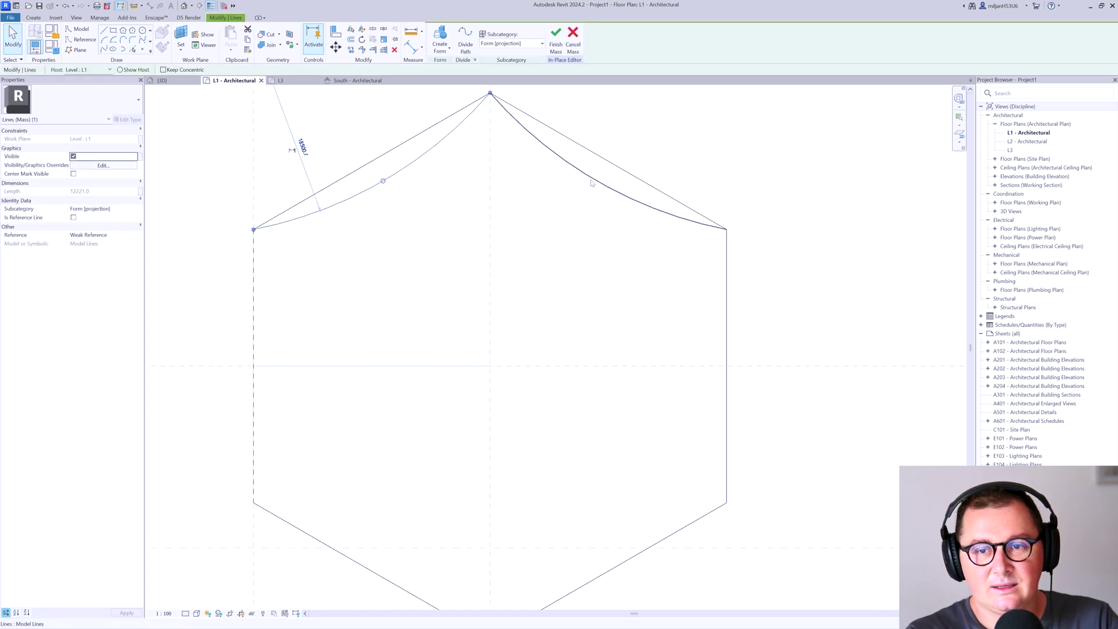
left_click(591, 182, "ctrl")
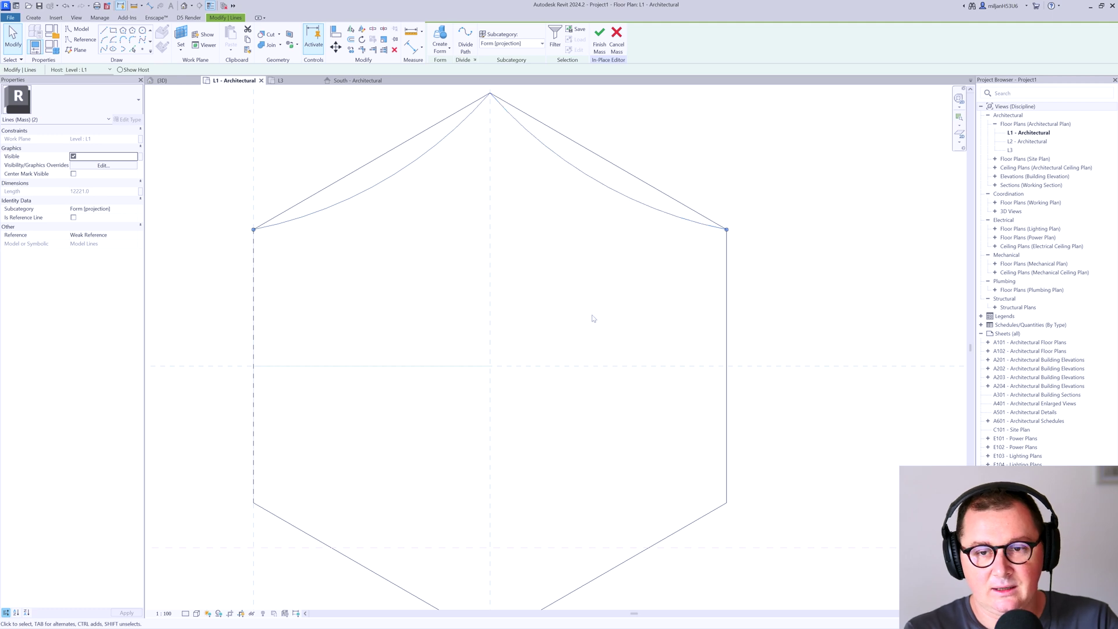
key("m")
key("m")
left_click(570, 364)
scroll(437, 444, "down", 3)
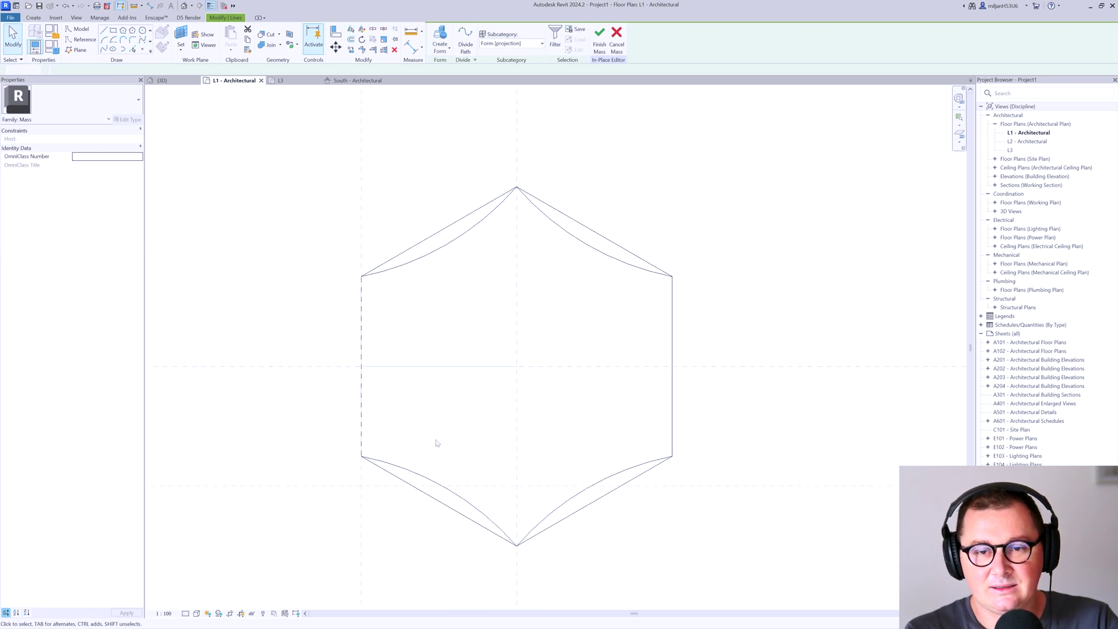
key("Escape")
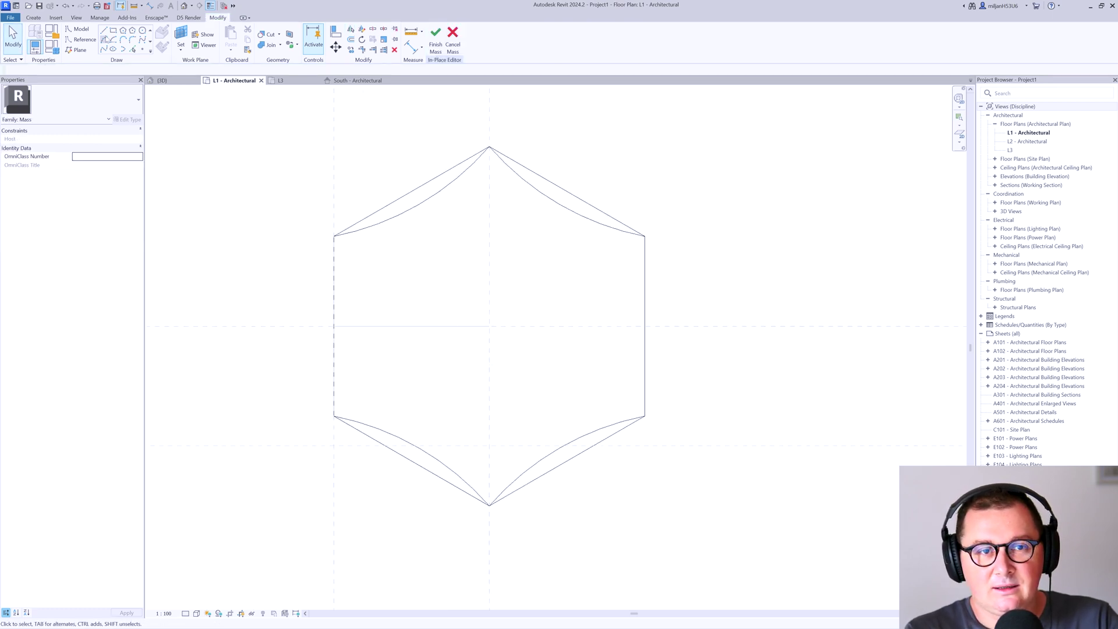
Draw an inward-bulging arc from the hexagon's upper-left corner to its lower-left corner
left_click(104, 31)
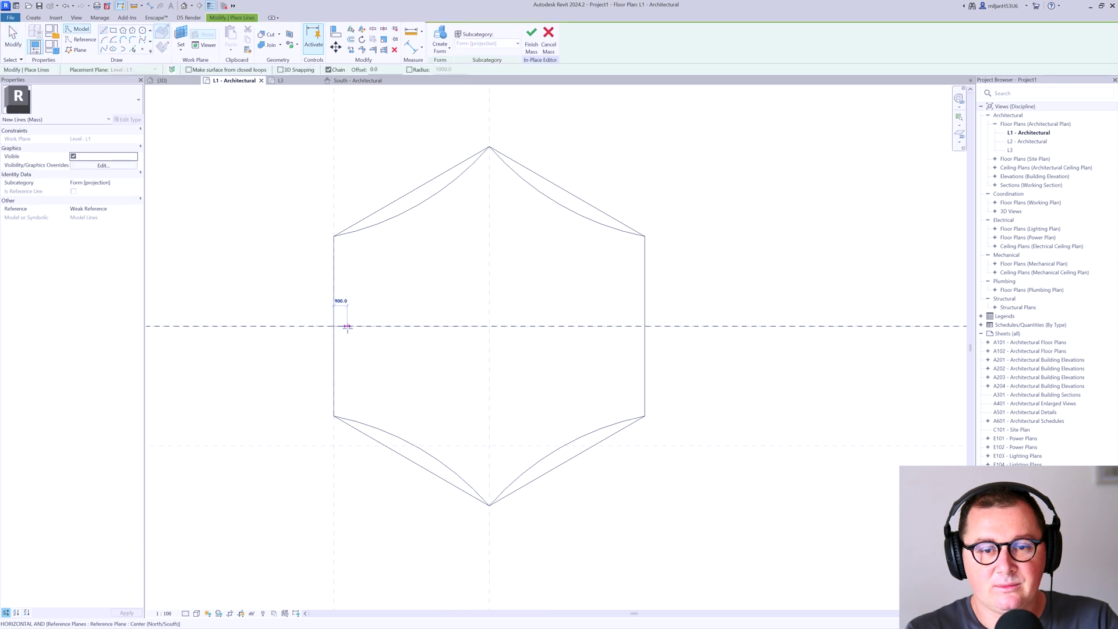
left_click(347, 326)
type("10")
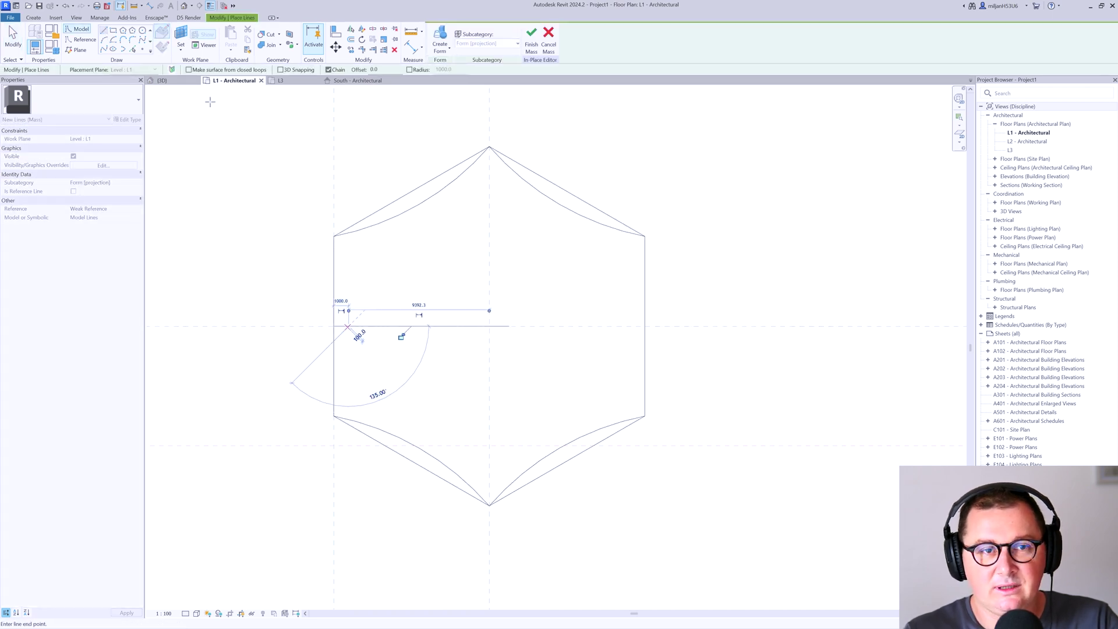
key("Escape")
key("Escape")
left_click(104, 30)
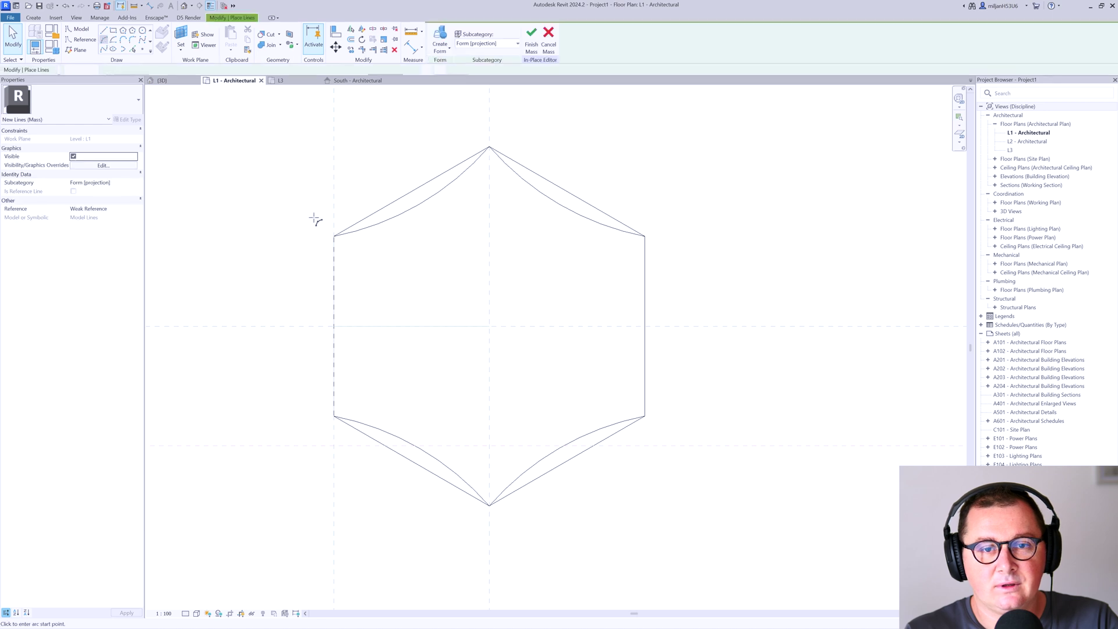
left_click(333, 236)
left_click(333, 416)
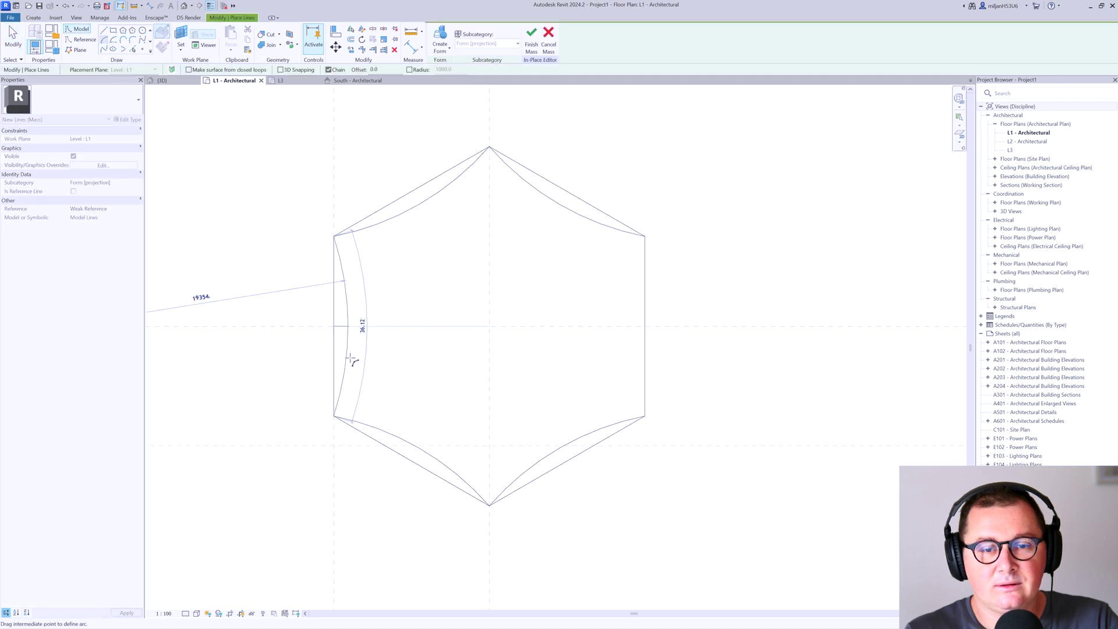
left_click(349, 324)
key("Escape")
key("Escape")
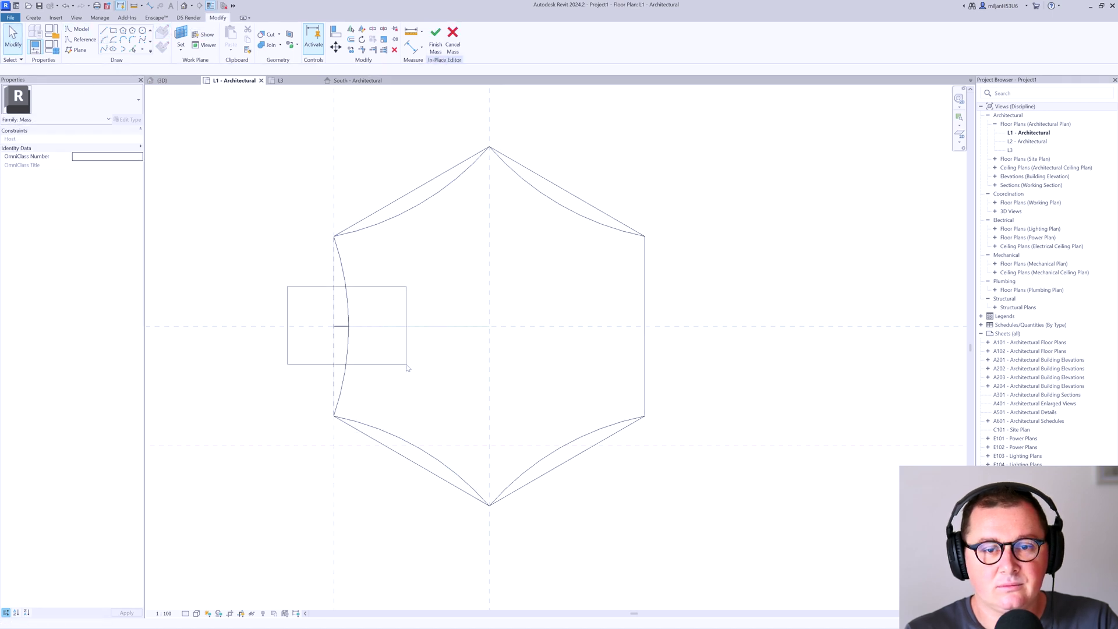
Mirror the left arc across the vertical centre plane and delete the straight hexagon edges
left_click(350, 313)
key("m")
key("m")
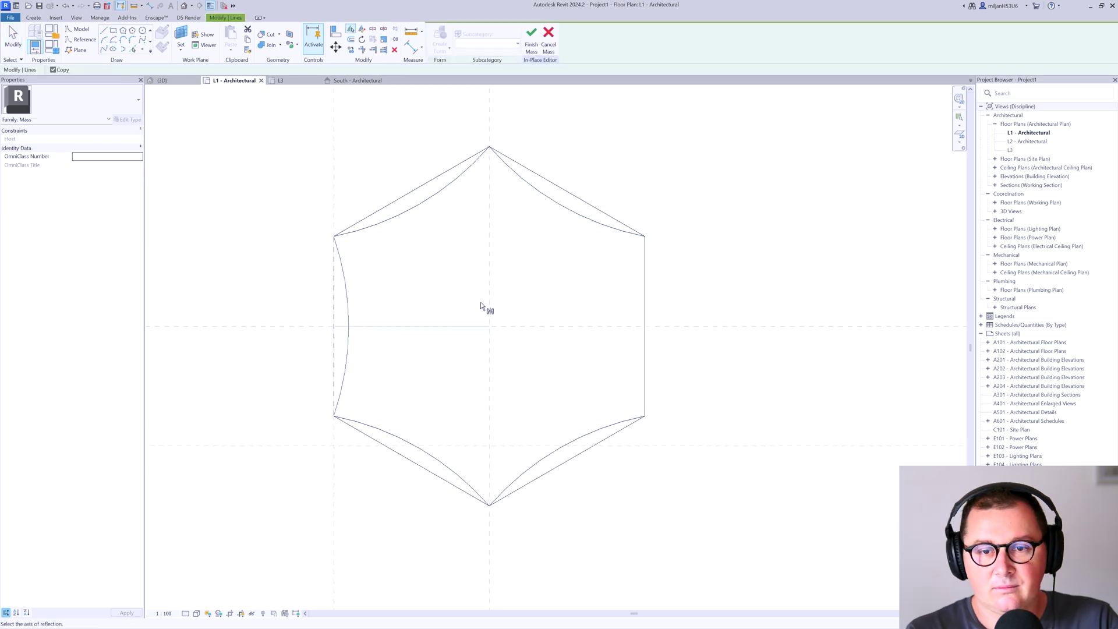
left_click(488, 301)
key("Tab")
left_click(627, 222)
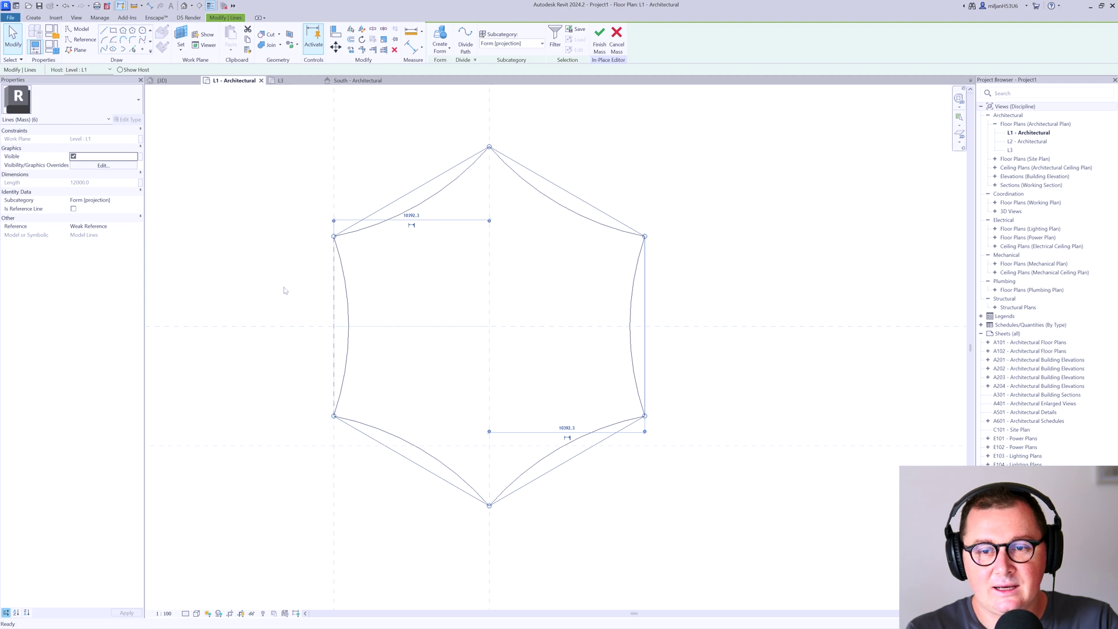
key("Delete")
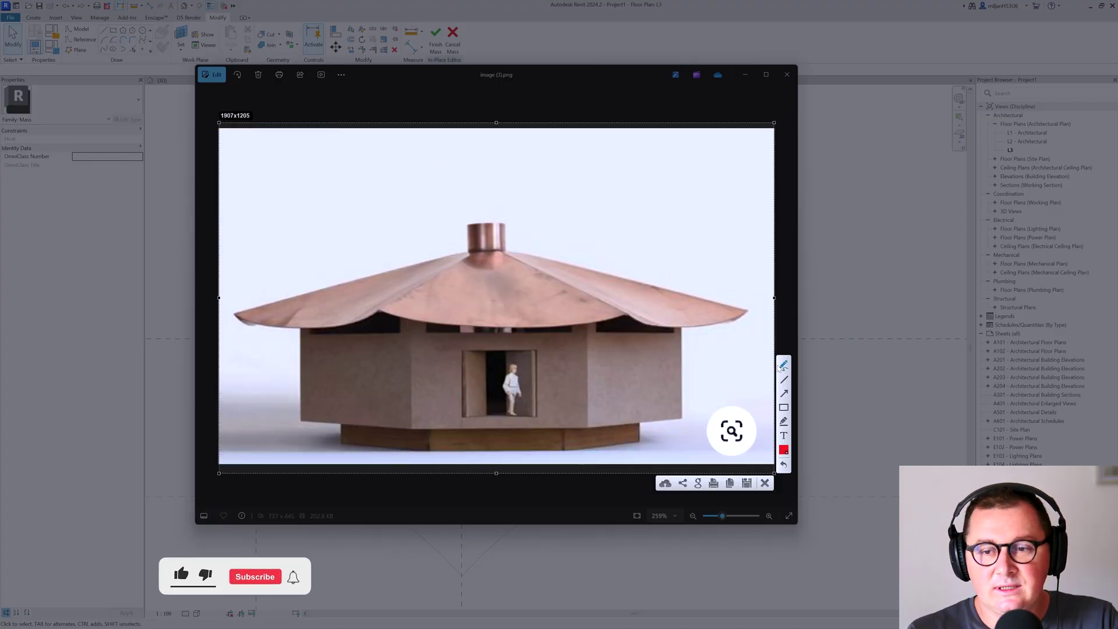
Circle the chimney top, chimney base and roof top on the reference photo, then minimize it
mouse_move(470, 227)
left_mouse_down()
mouse_move(505, 224)
mouse_move(471, 229)
mouse_move(490, 252)
left_mouse_up()
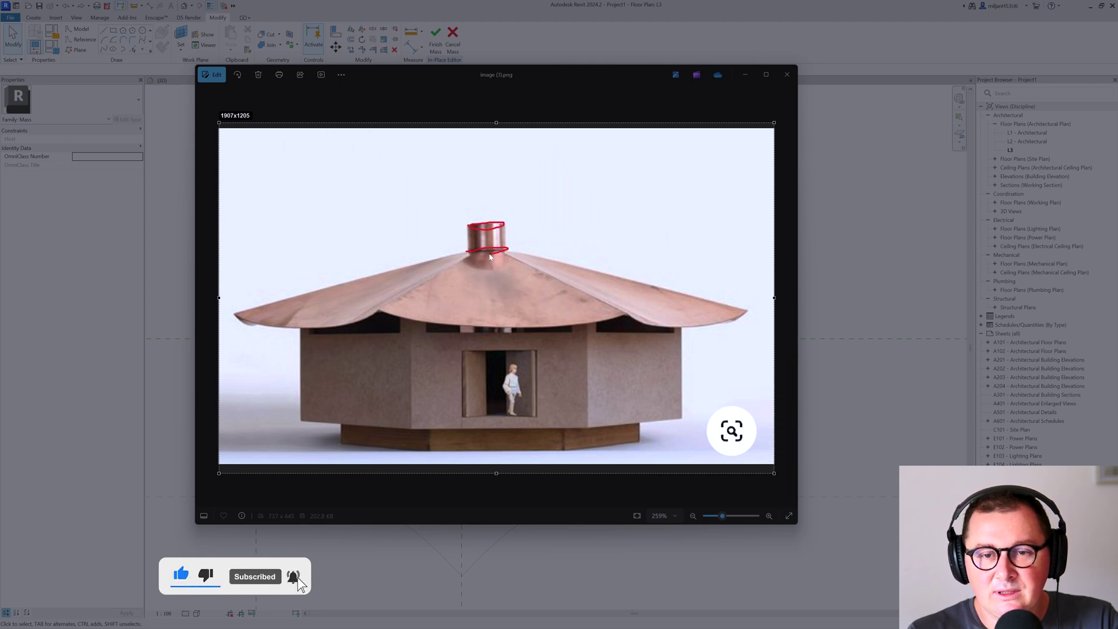
left_click_drag(506, 252, 422, 249)
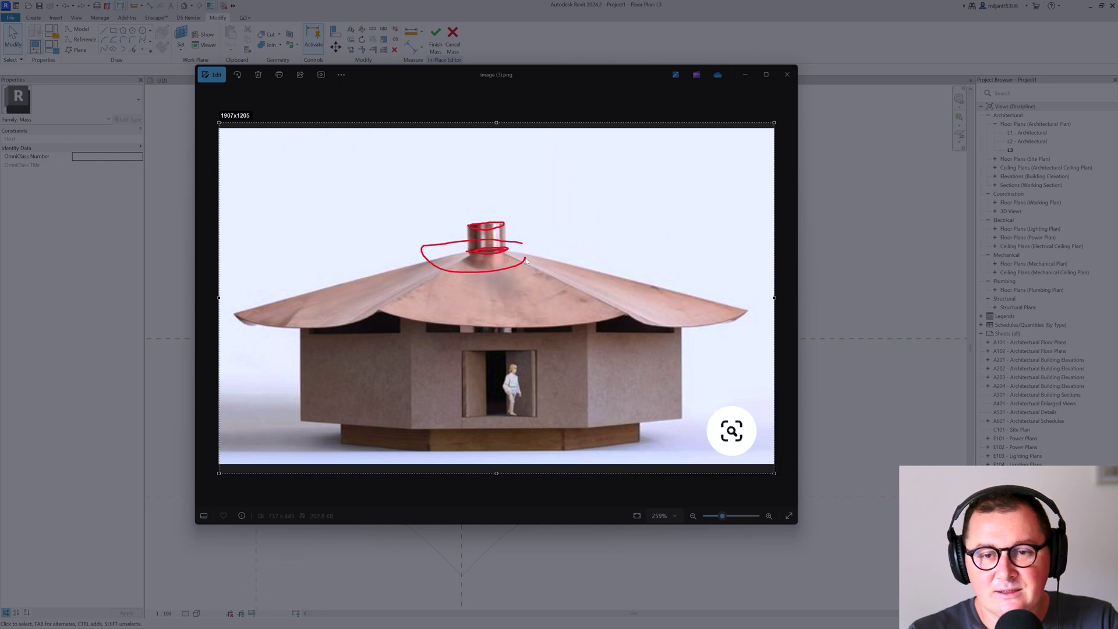
left_click_drag(525, 261, 526, 260)
key("Escape")
left_click(745, 76)
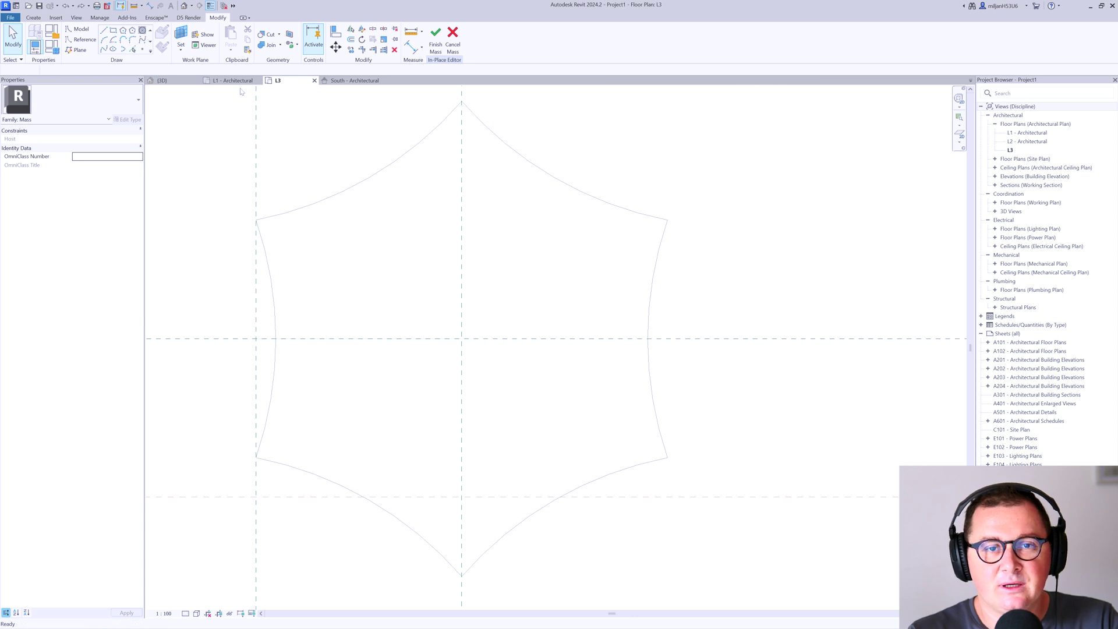
Draw a 1000-radius circle at the plan centre on L3
left_click(142, 31)
left_click(462, 338)
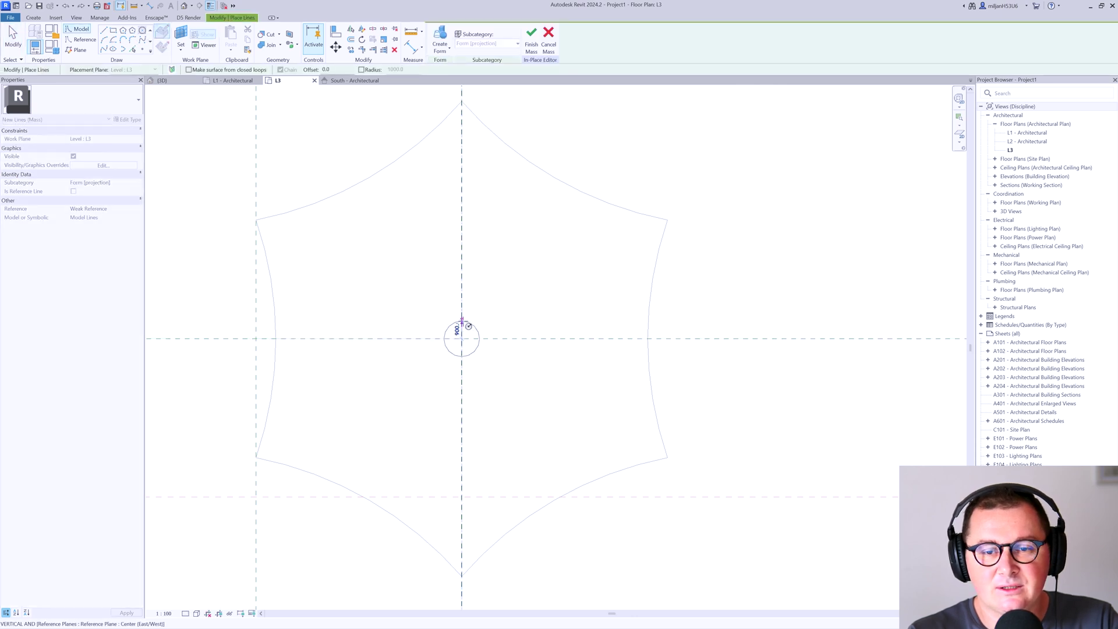
left_click(461, 319)
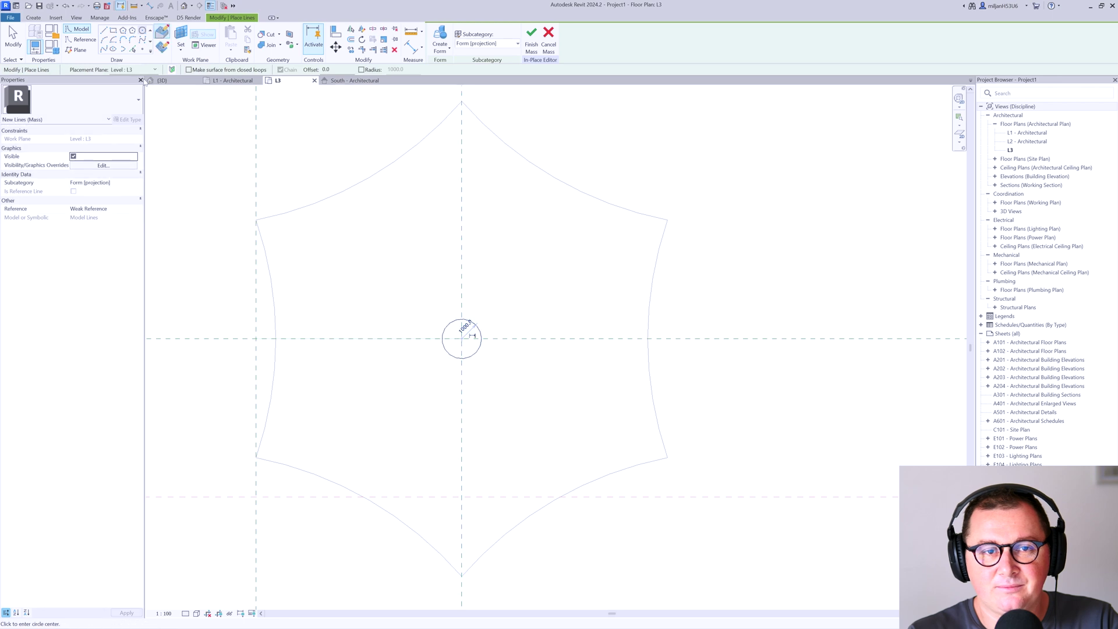
In 3D, select the star outline and the circle and create a solid form from them
left_click(161, 80)
left_click(13, 41)
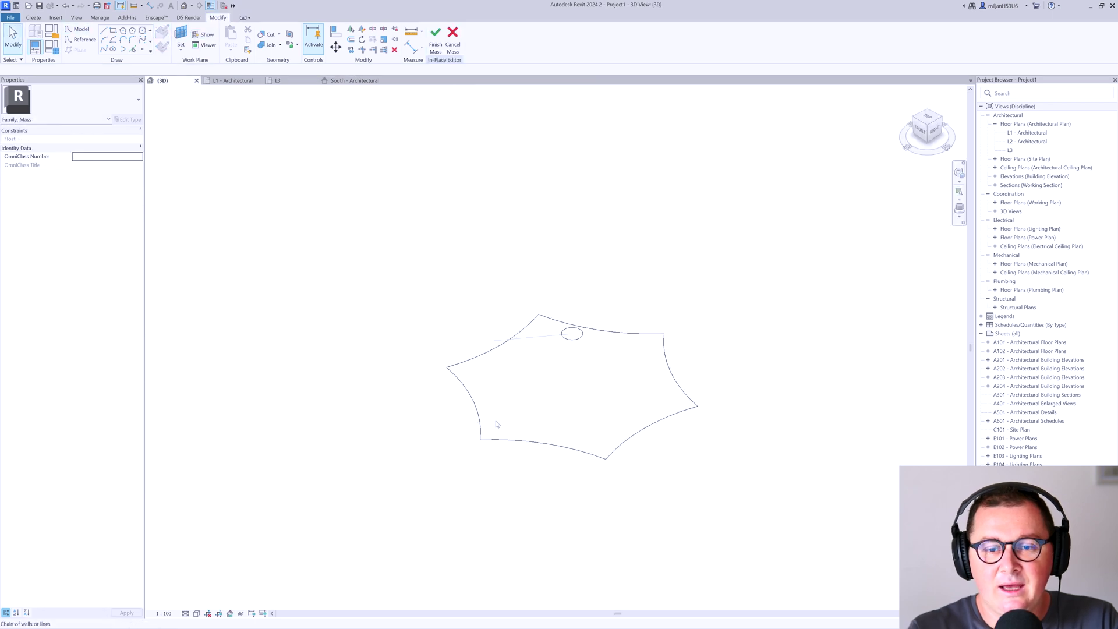
key("Tab")
left_click(512, 445)
left_click(572, 340, "ctrl")
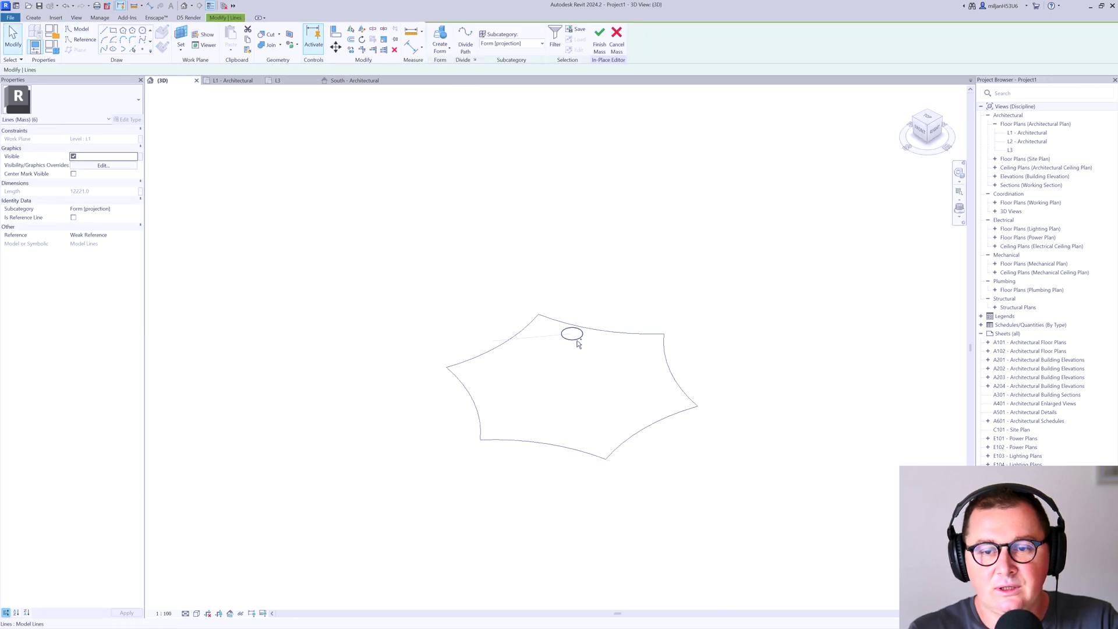
left_click(441, 47)
left_click(451, 73)
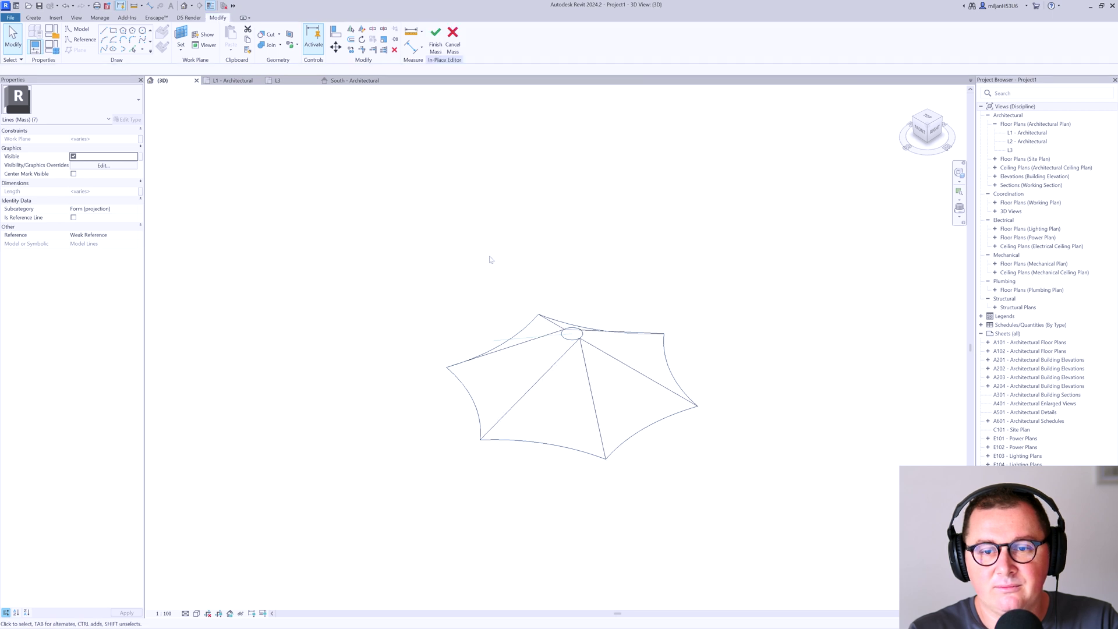
middle_click_drag(394, 414, 398, 380, "shift")
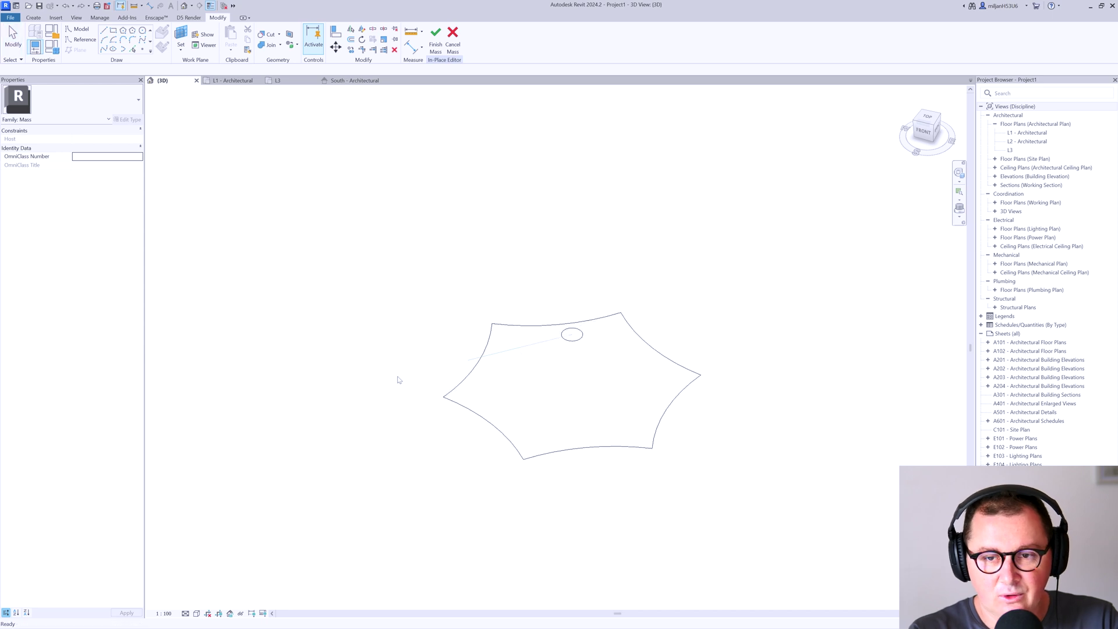
Draw a circumscribed hexagon of radius 750 at the centre of L3
left_click(277, 80)
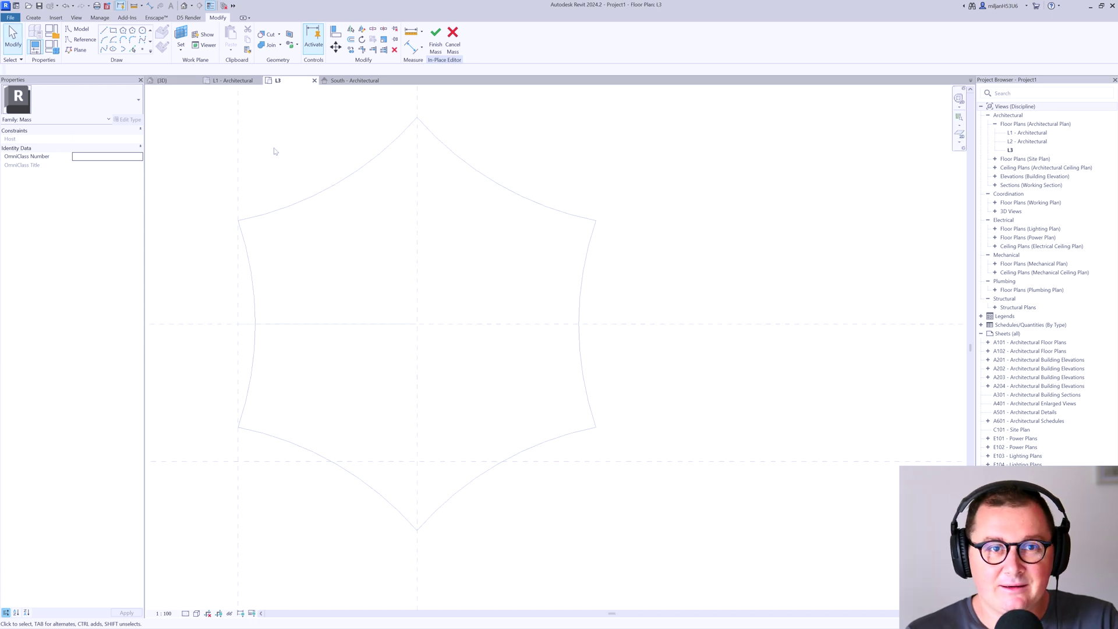
left_click(132, 31)
left_click(417, 323)
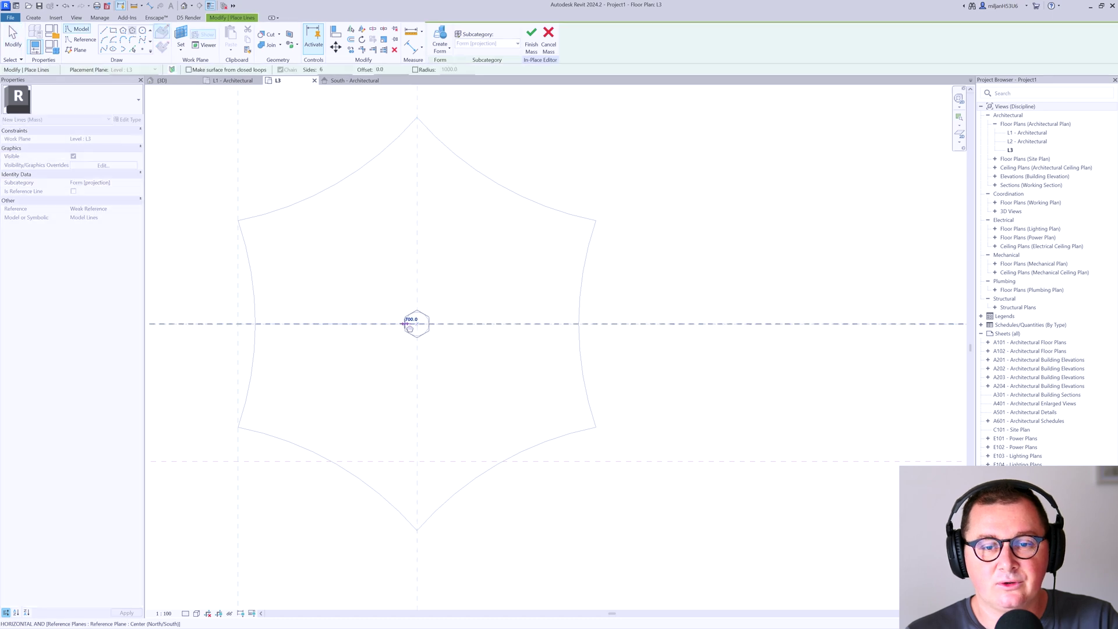
type("75")
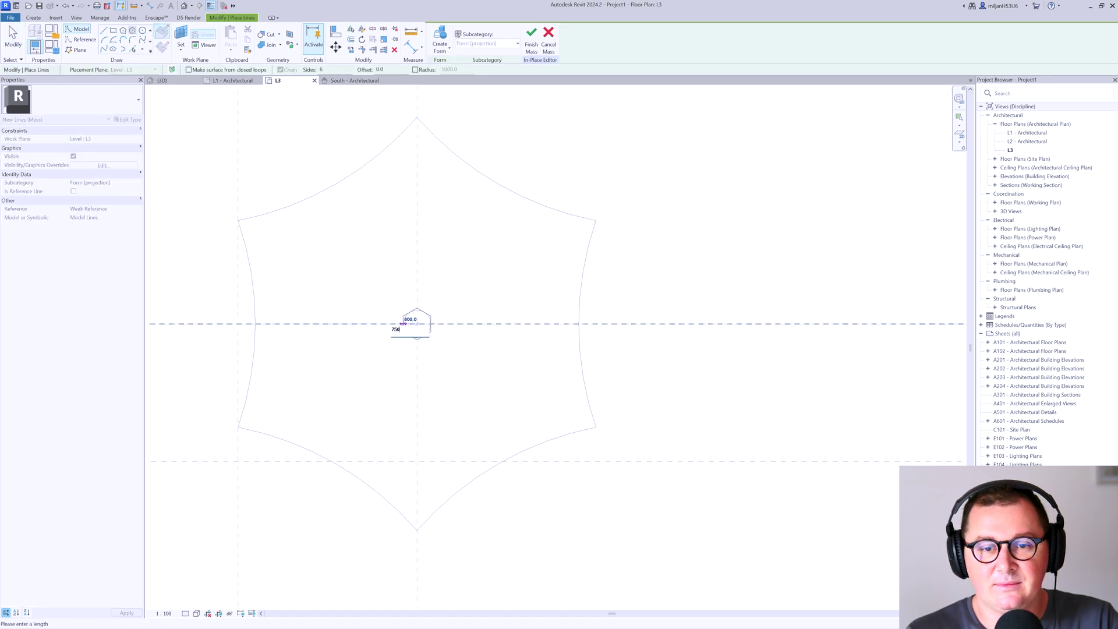
type("0")
key("Return")
key("Escape")
key("Escape")
In 3D, loft a solid roof form from the star outline to the hexagon
left_click(162, 80)
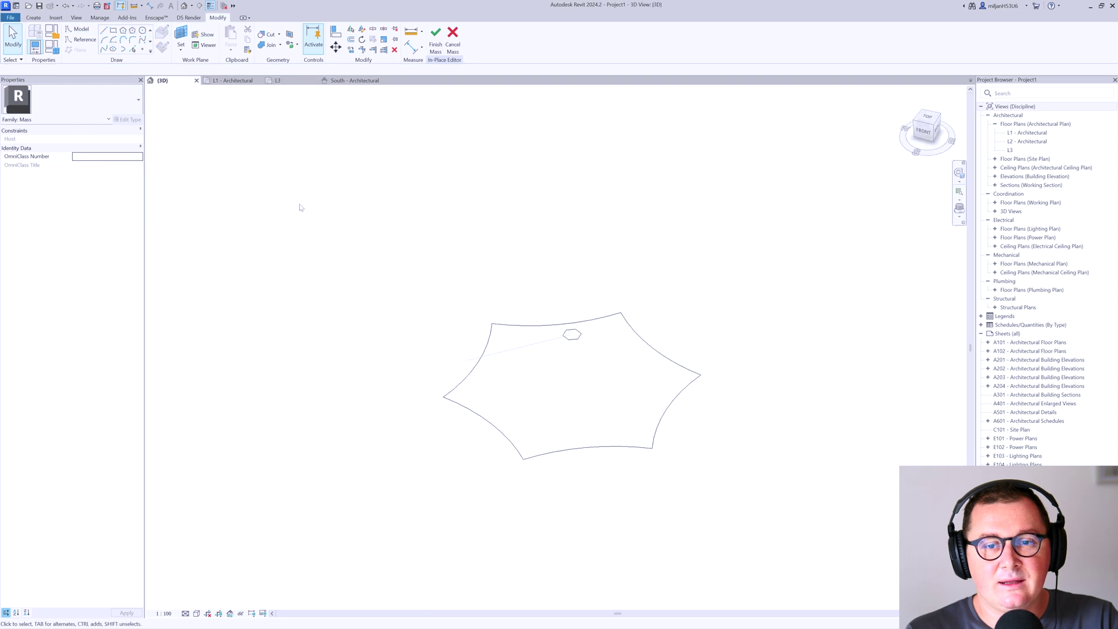
key("Tab")
left_click(483, 426)
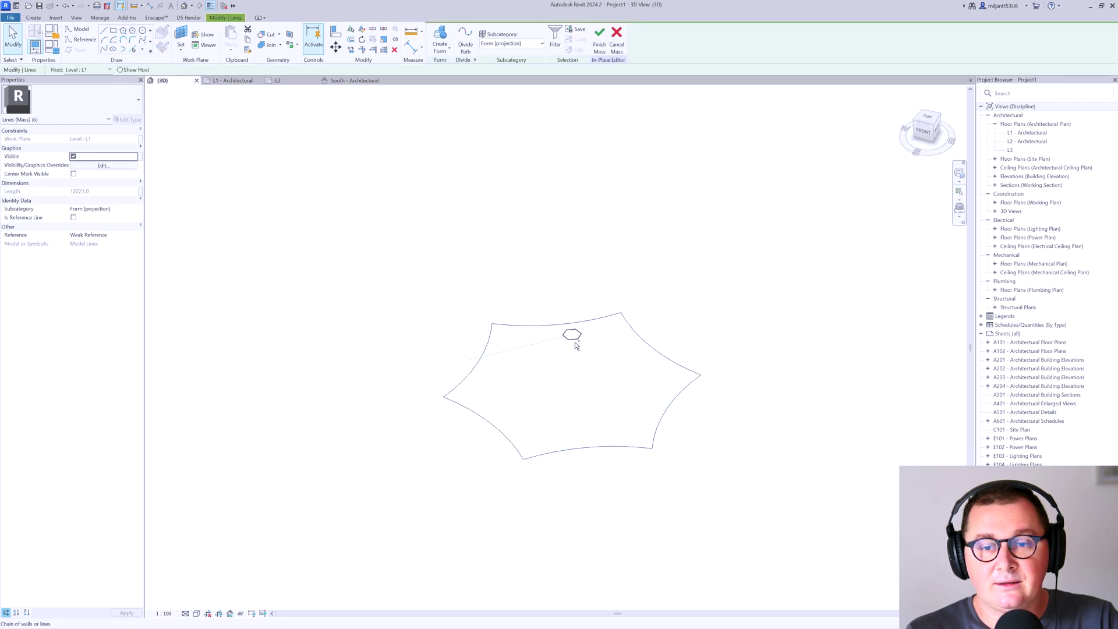
left_click(575, 345, "ctrl")
left_click(440, 40)
middle_click_drag(420, 247, 544, 489, "shift")
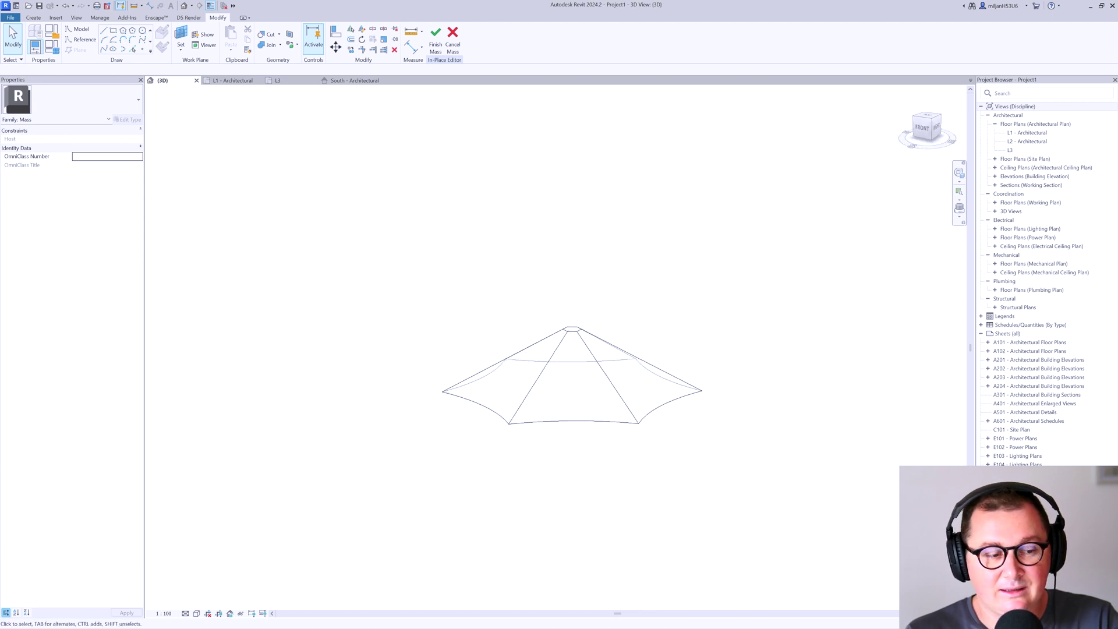
key("alt+Tab")
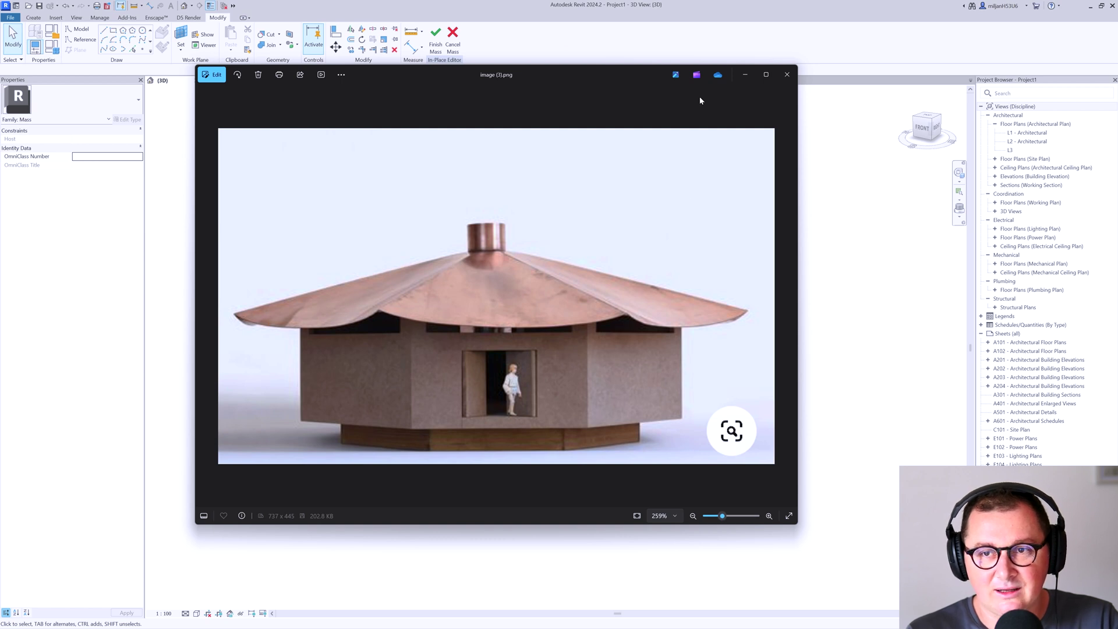
Finish the in-place mass and open the South elevation
left_click(716, 36)
left_click(435, 36)
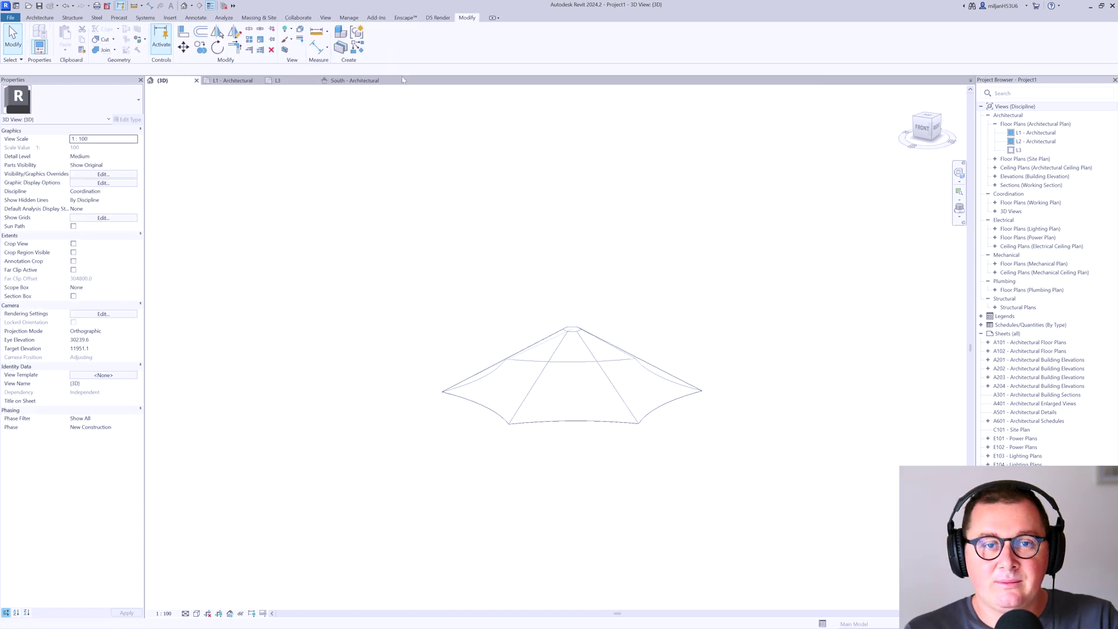
left_click(333, 82)
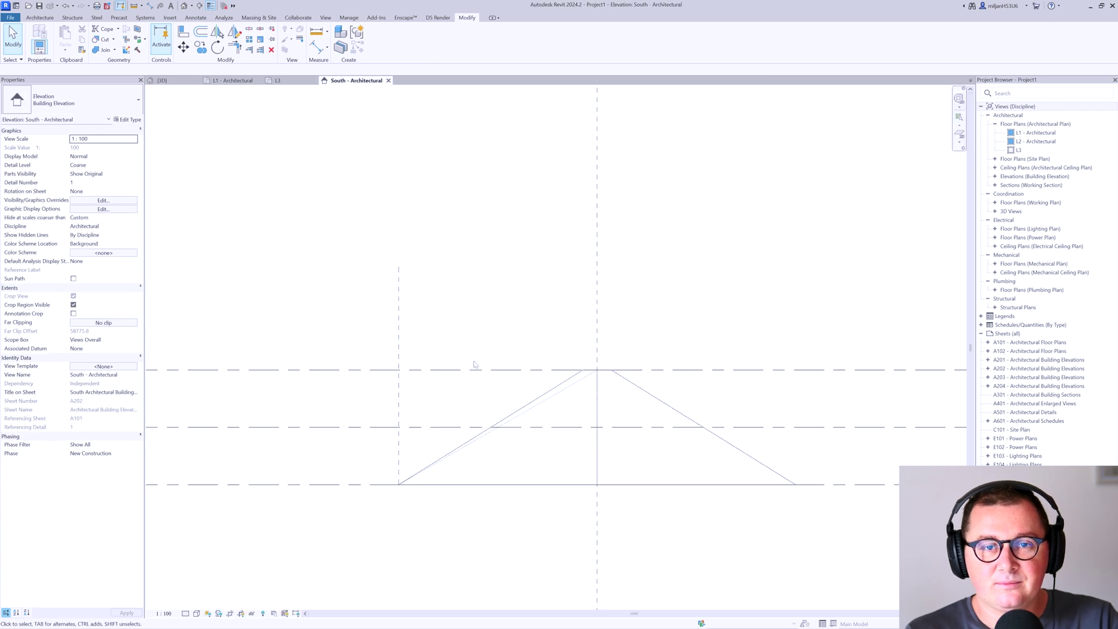
scroll(501, 451, "up", 3)
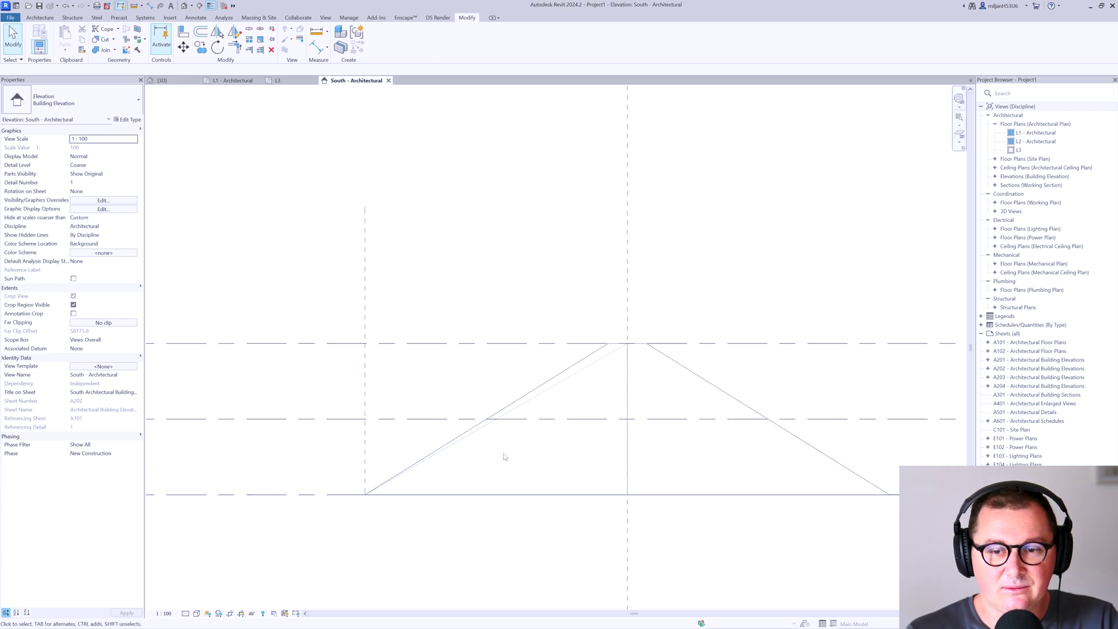
left_click(550, 388)
left_click(518, 420)
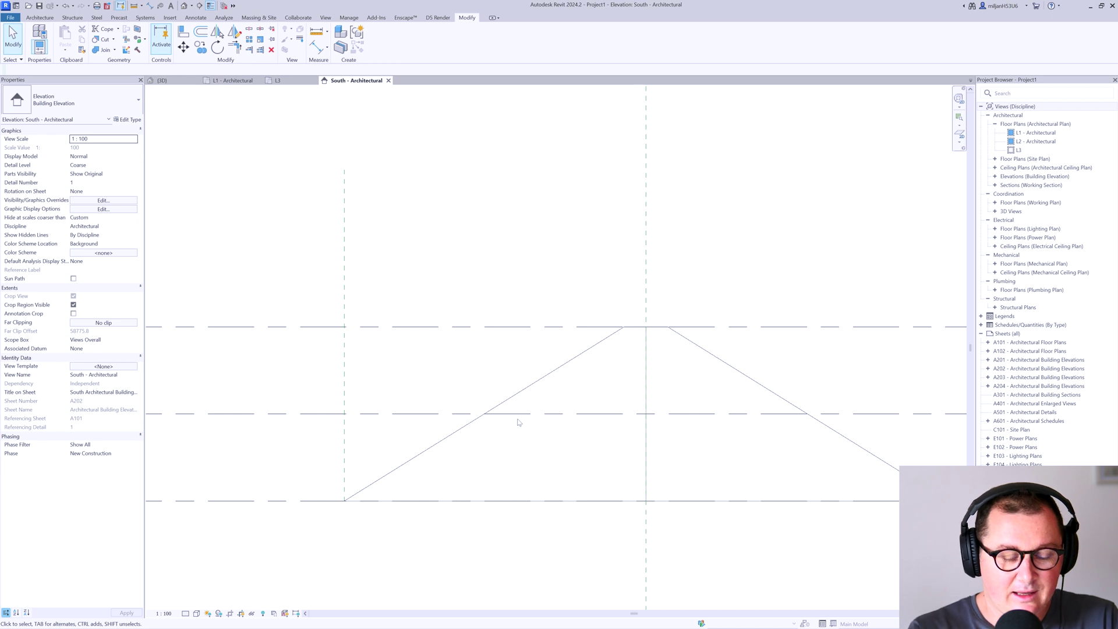
Add a vertical reference plane where the left roof slope meets L2, extended downward
key("r")
key("p")
left_click(484, 414)
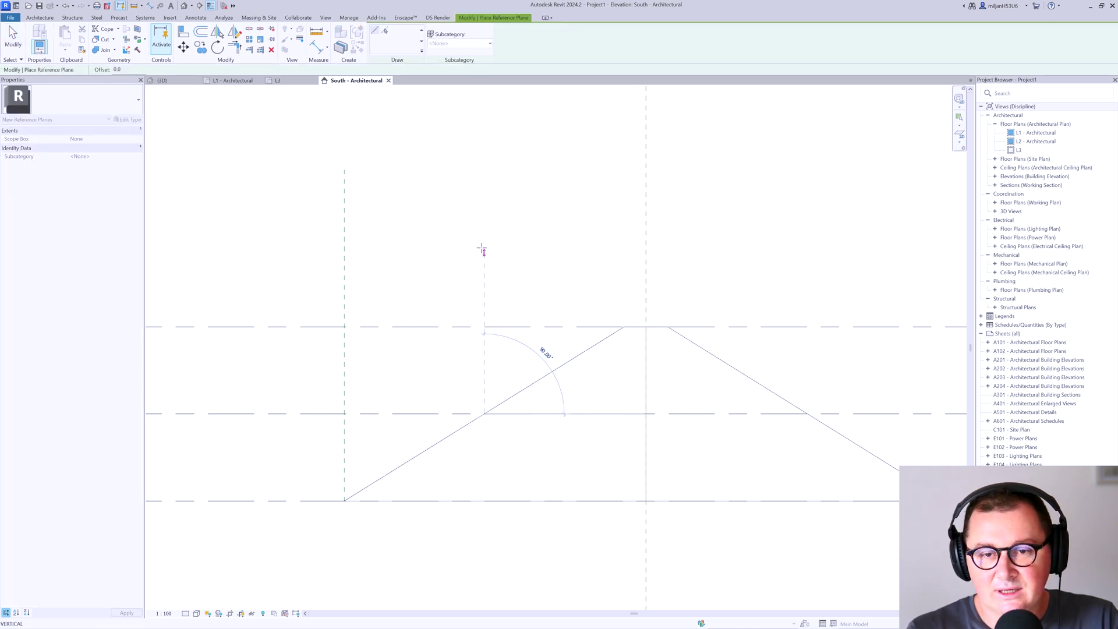
left_click(483, 222)
left_click(12, 40)
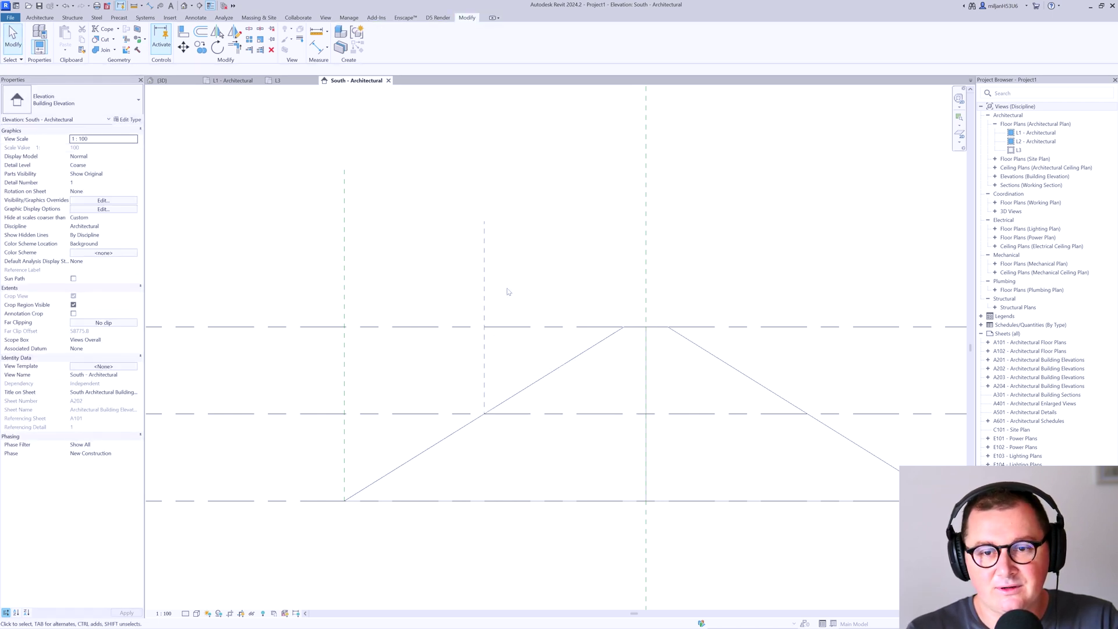
left_click(483, 285)
scroll(483, 286, "down", 1)
left_click_drag(483, 382, 484, 463)
left_click(485, 463)
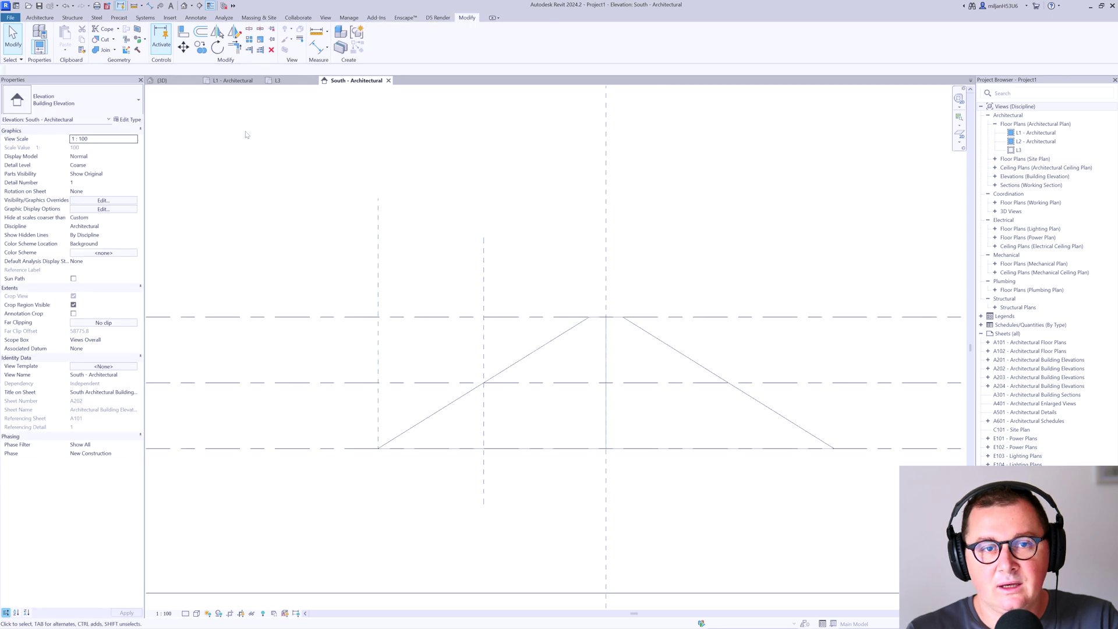
left_click(232, 81)
Edit the roof mass in place and sketch a small and a large circle at the centre
middle_click_drag(448, 358, 428, 388)
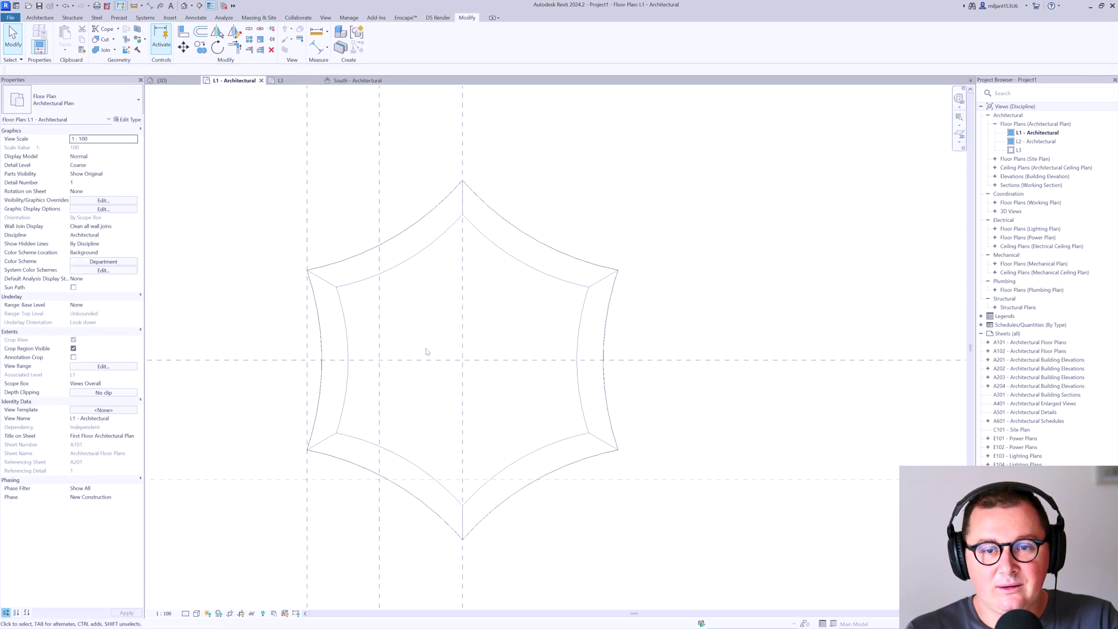
left_click(412, 260)
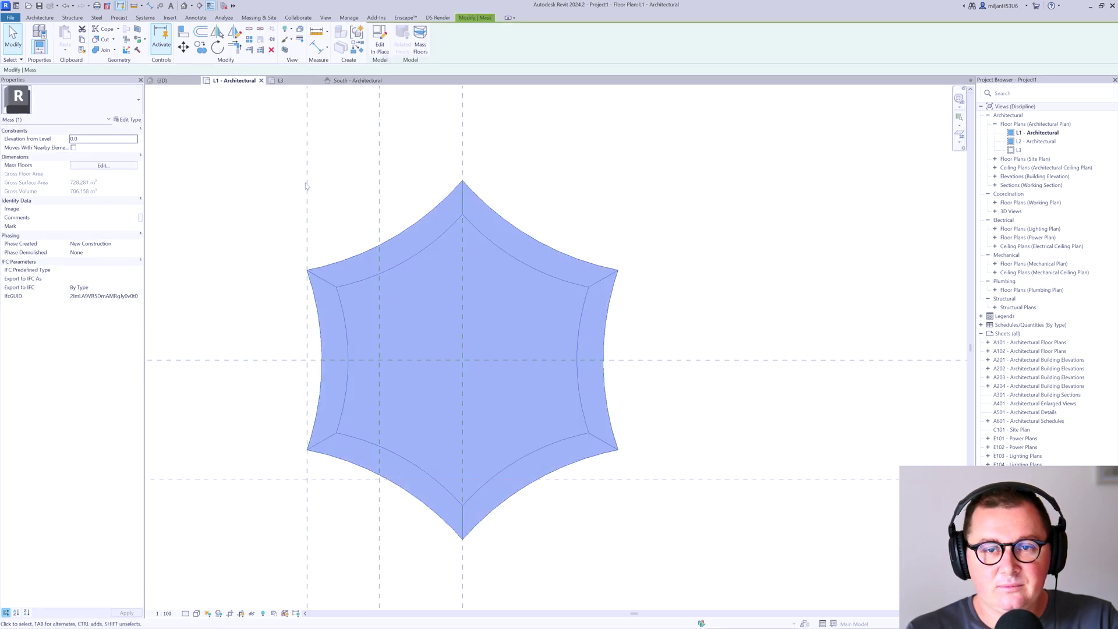
left_click(379, 38)
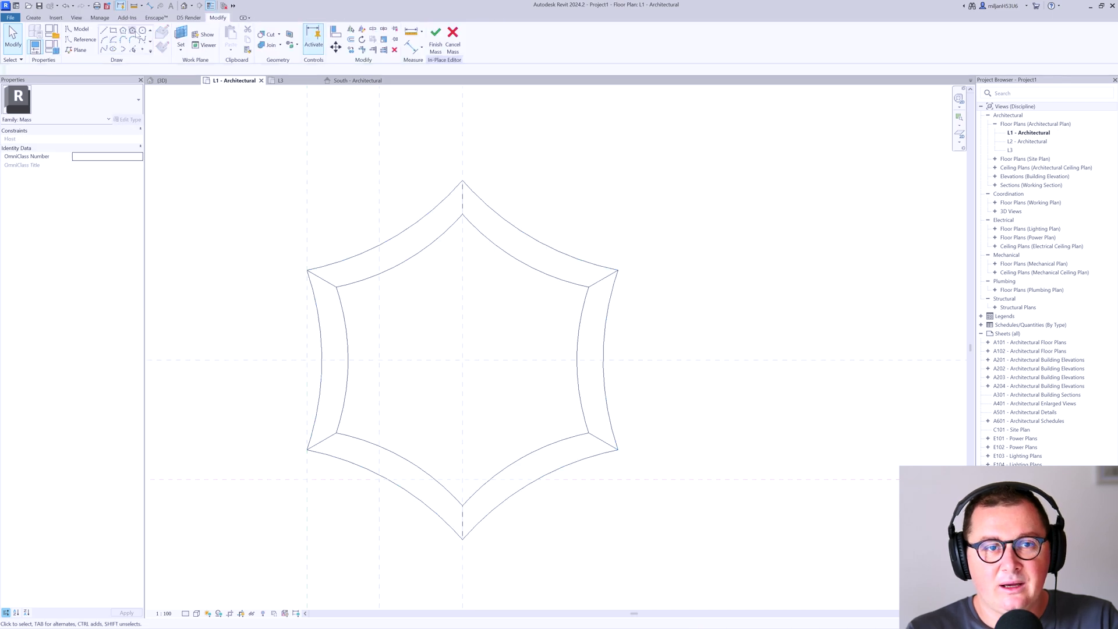
left_click(142, 31)
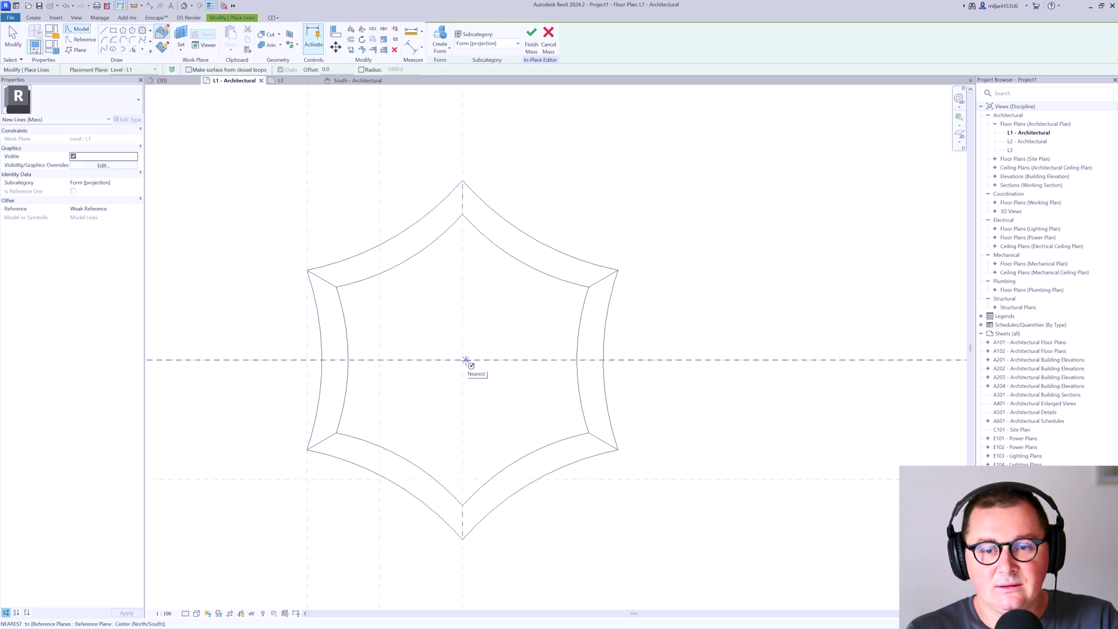
left_click(464, 359)
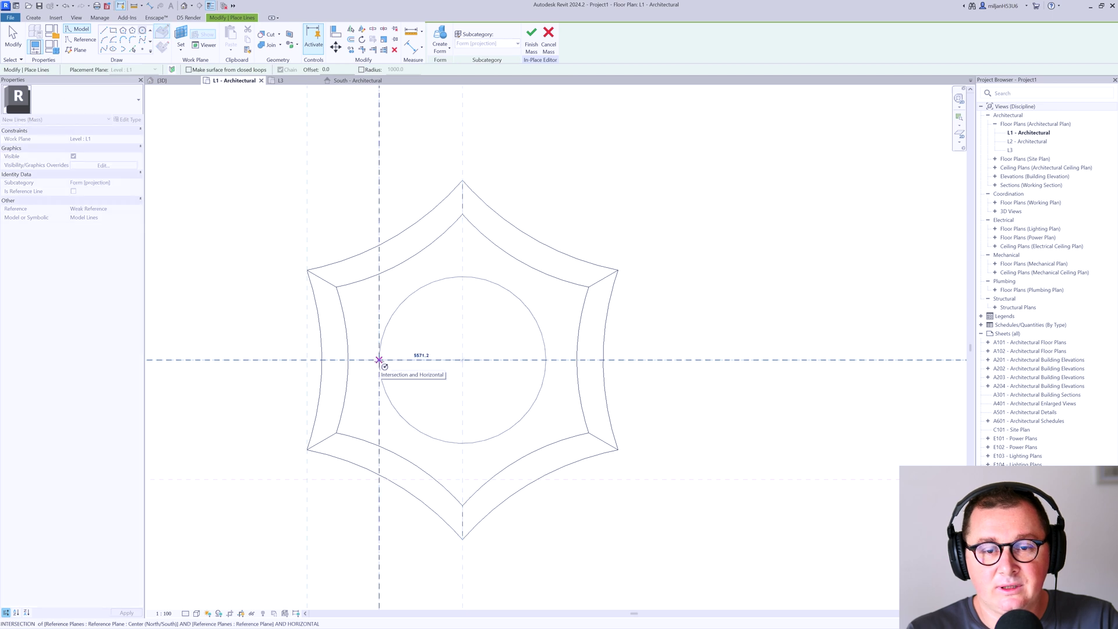
left_click(379, 359)
left_click(462, 360)
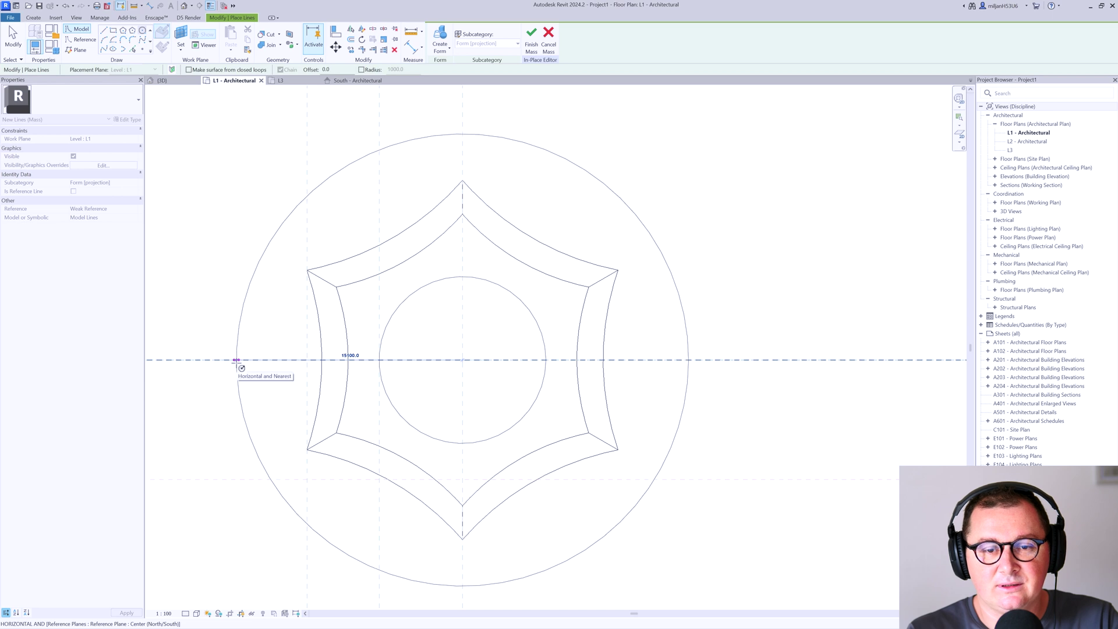
left_click(236, 359)
Draw a horizontal line across both circles through their centre
left_click(105, 40)
left_click(201, 359)
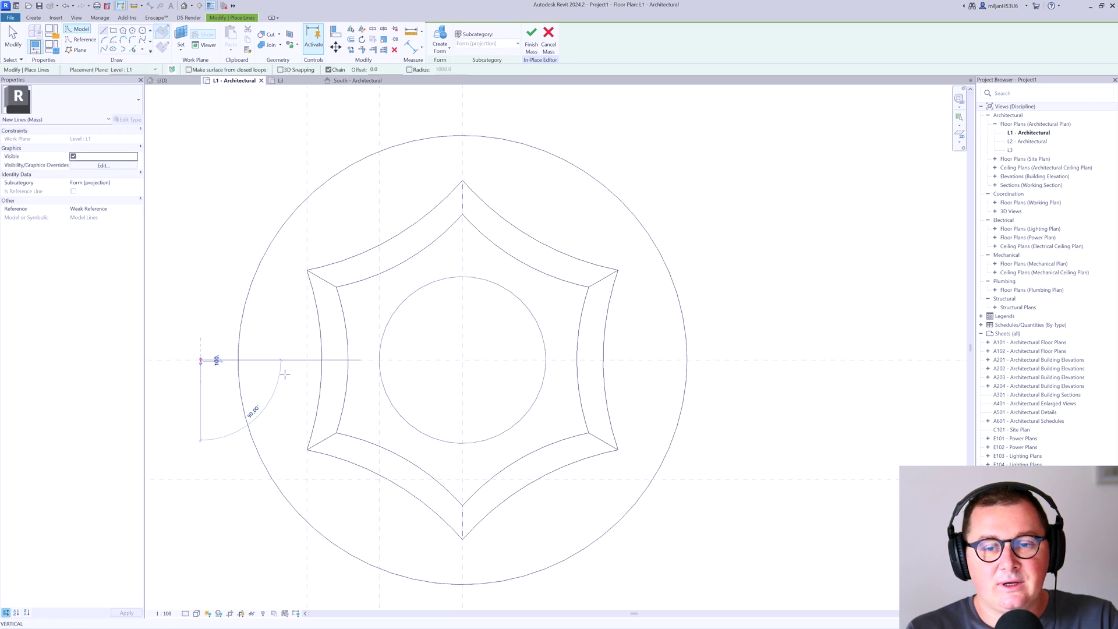
left_click(764, 360)
key("Escape")
key("Escape")
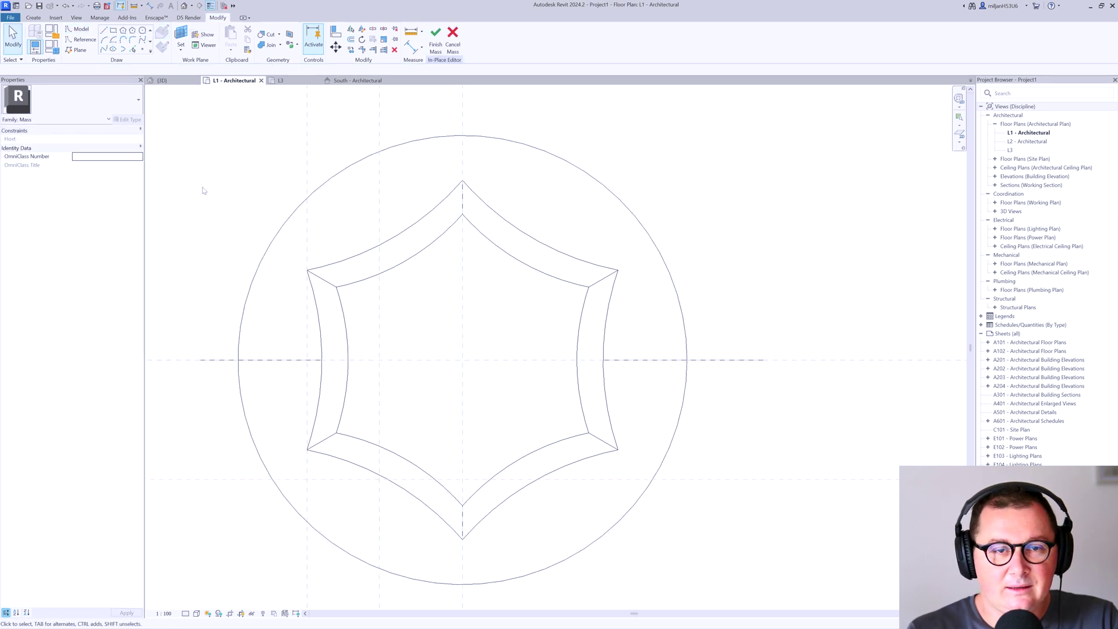
Switch to Wireframe and trim the circles' lower halves at the dividing line
left_click(196, 613)
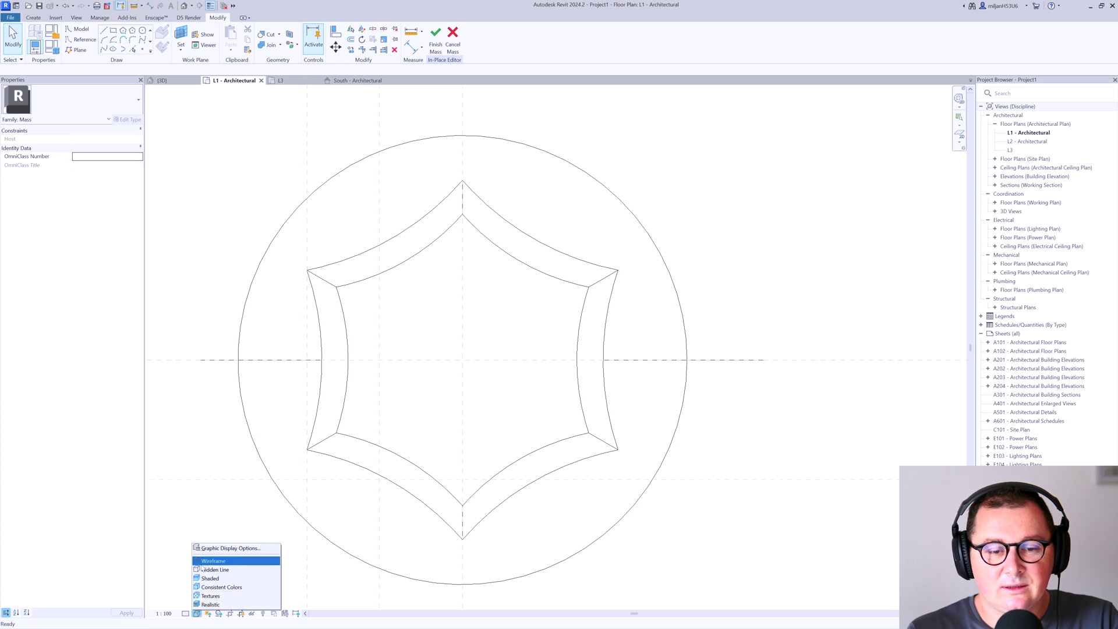
left_click(221, 559)
key("s")
key("l")
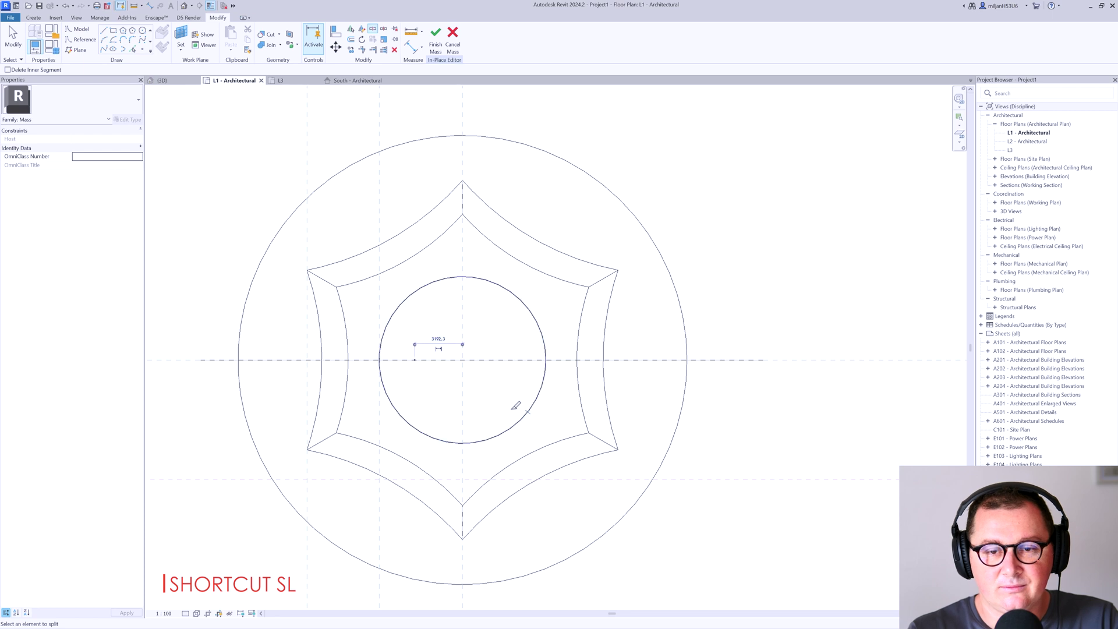
key("t")
key("r")
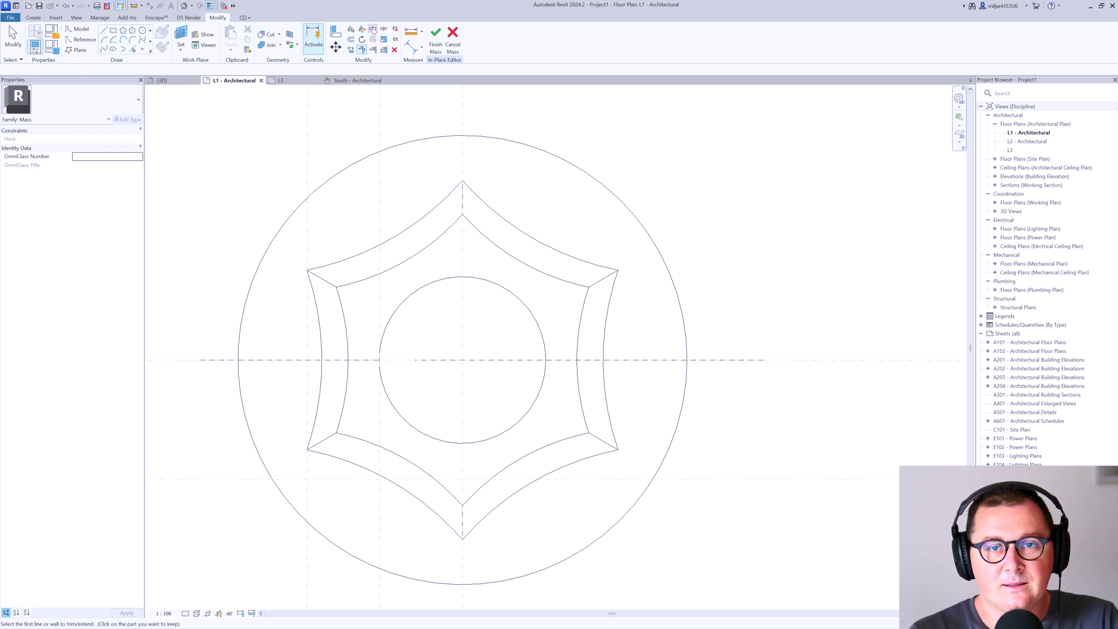
left_click(274, 360)
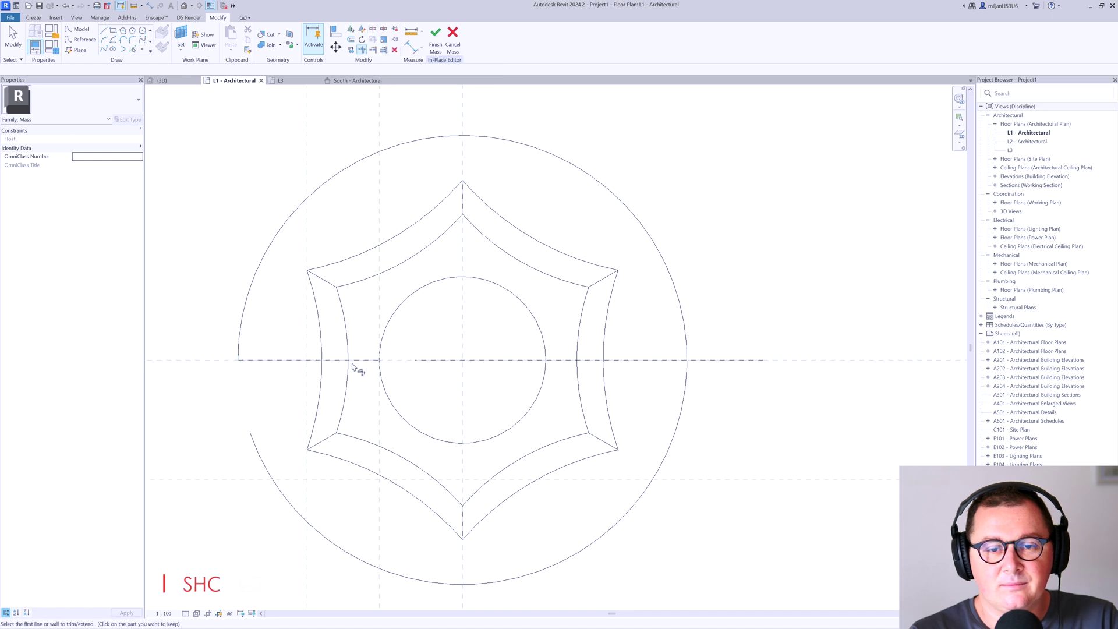
left_click(549, 358)
In 3D, select the half-ring outline lines and create a void form from them
left_click(162, 81)
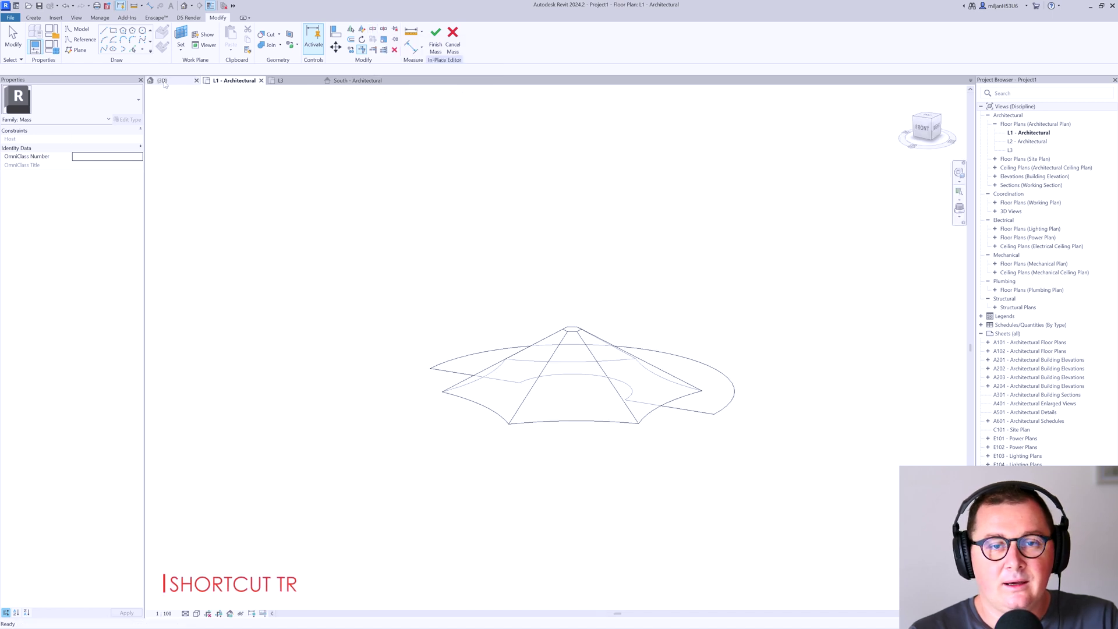
left_click(13, 38)
left_click(519, 382)
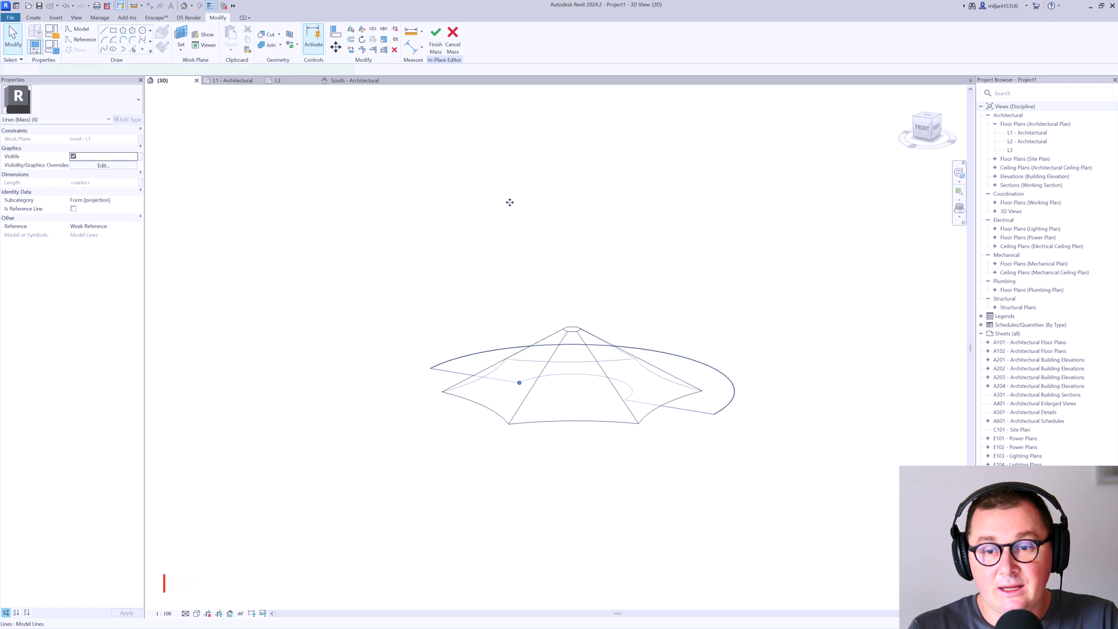
left_click(448, 48)
left_click(451, 79)
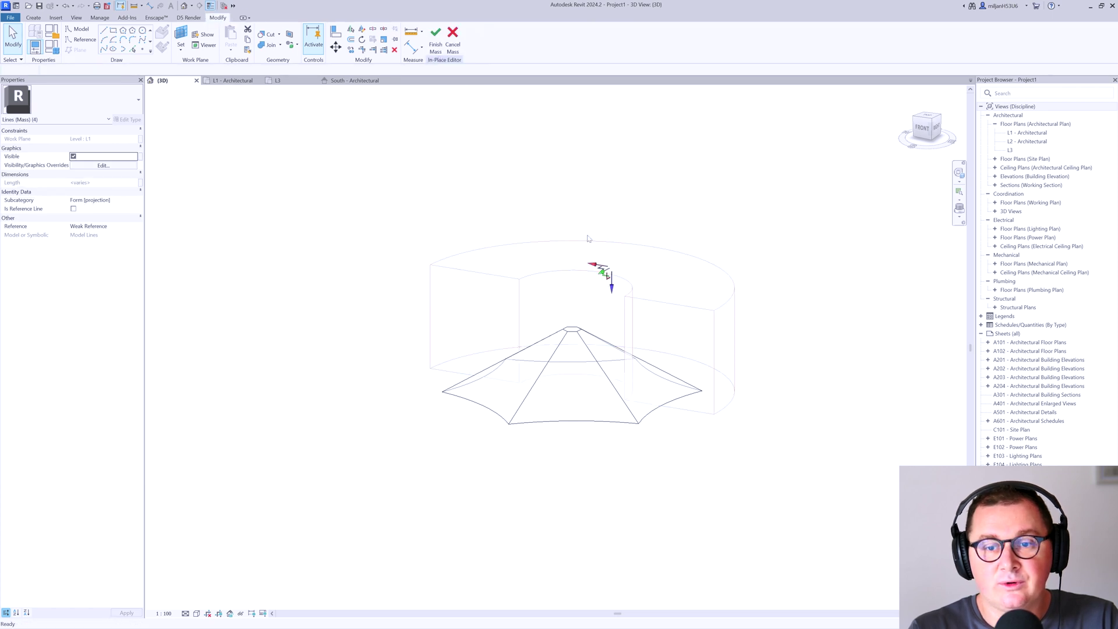
middle_click_drag(524, 262, 291, 157, "shift")
left_click(336, 302)
Check the void in the L1 plan, inspect the cut roof in 3D, and finish the mass
left_click(233, 81)
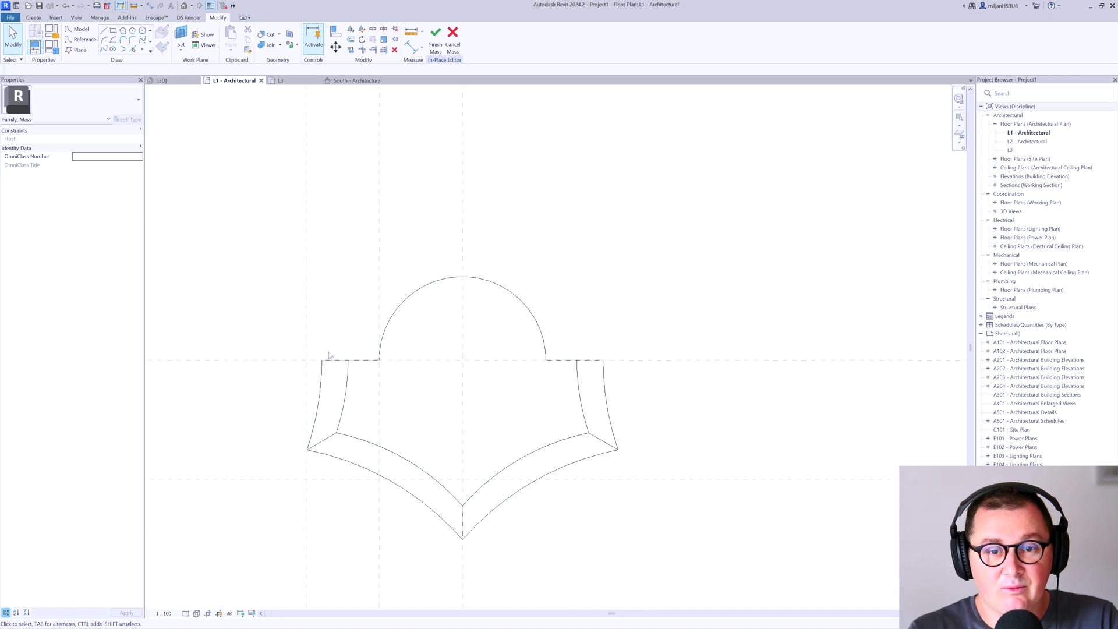
left_click(289, 366)
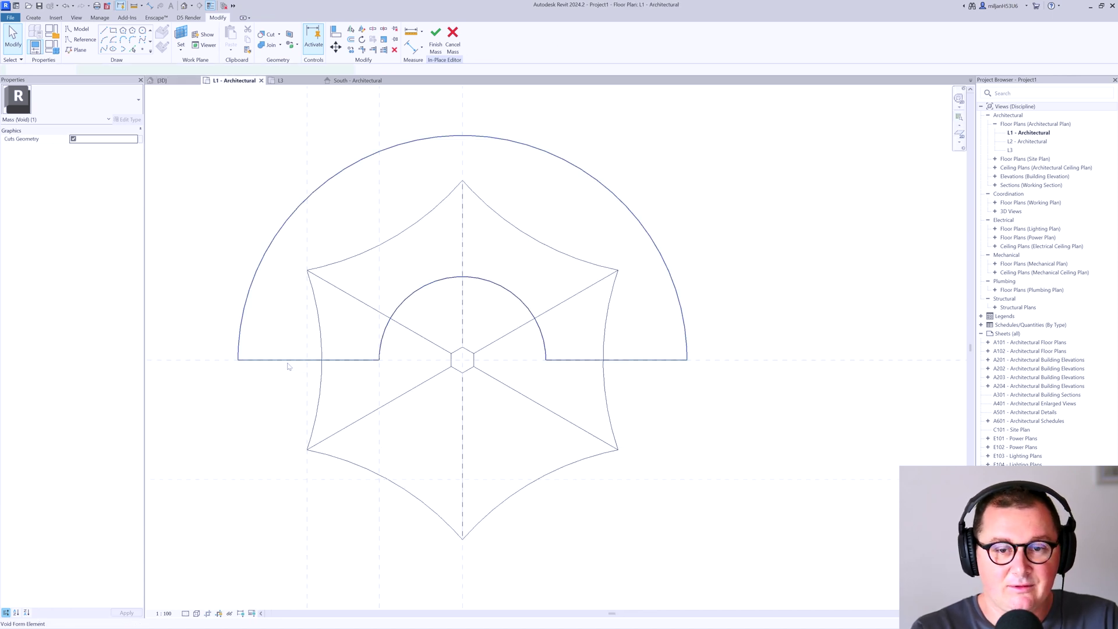
key("m")
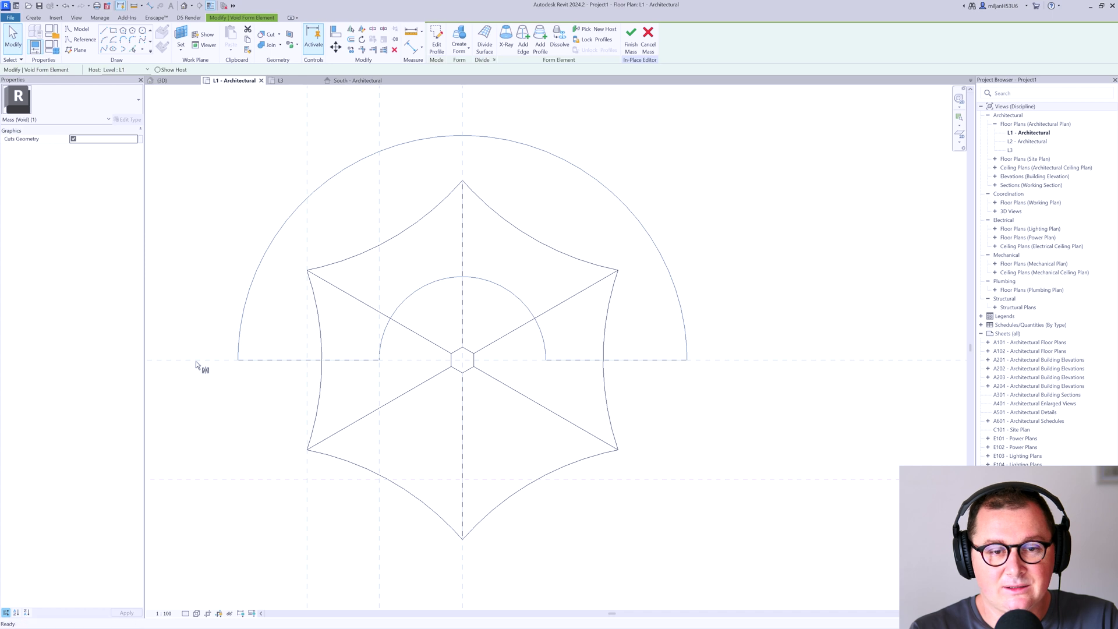
key("v")
left_click(169, 81)
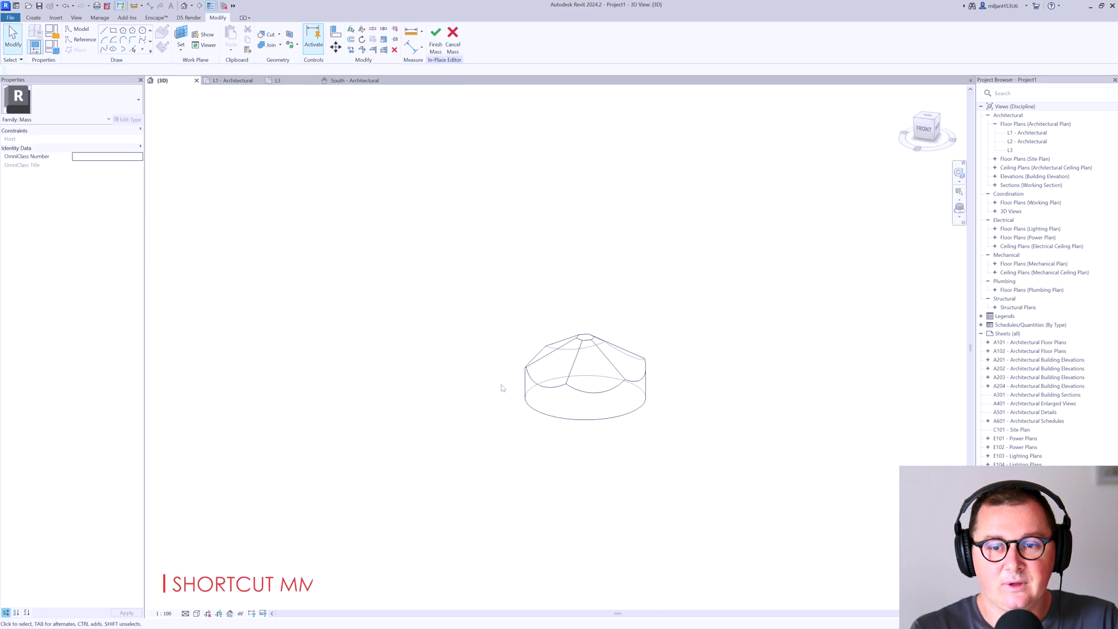
middle_click_drag(778, 344, 550, 453, "shift")
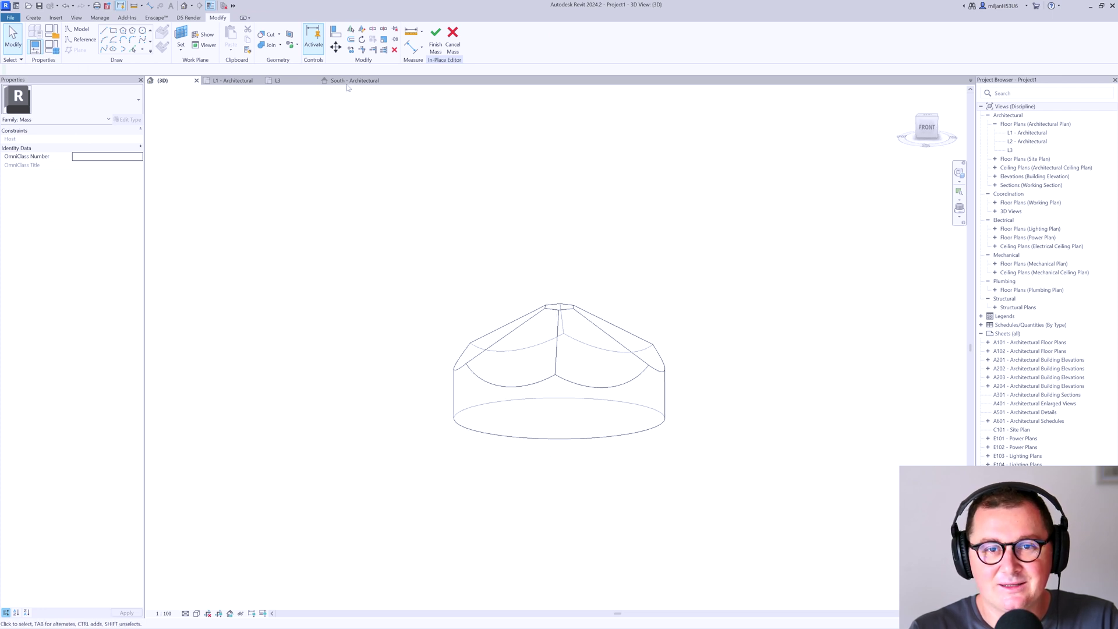
left_click(435, 49)
middle_click_drag(468, 304, 427, 311, "shift")
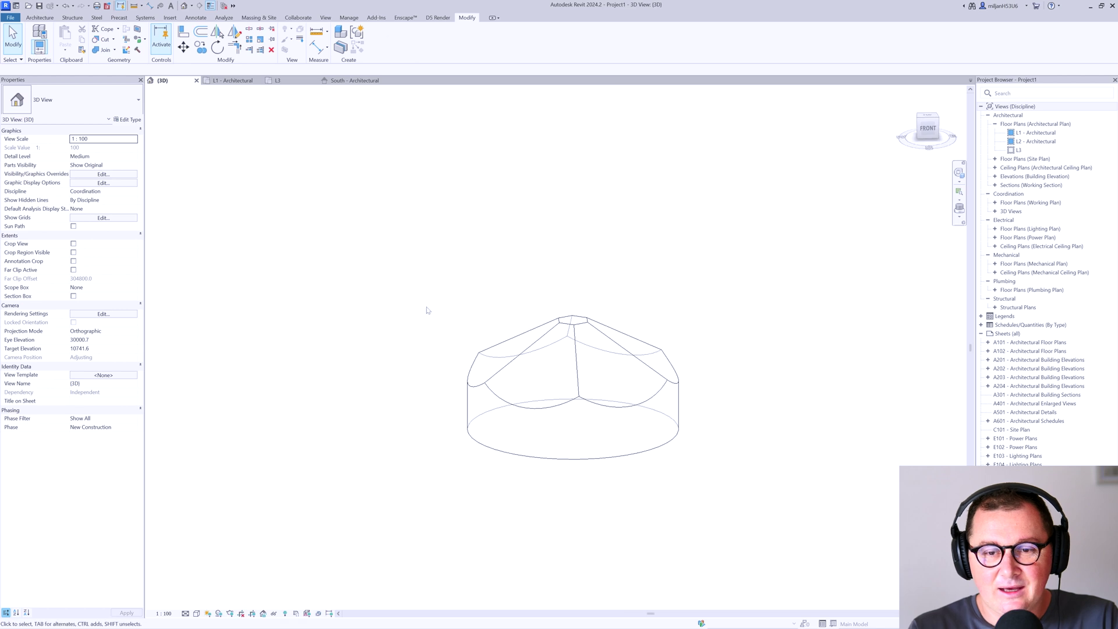
Glance at the reference photo and start a Roof by Face
key("alt+Tab")
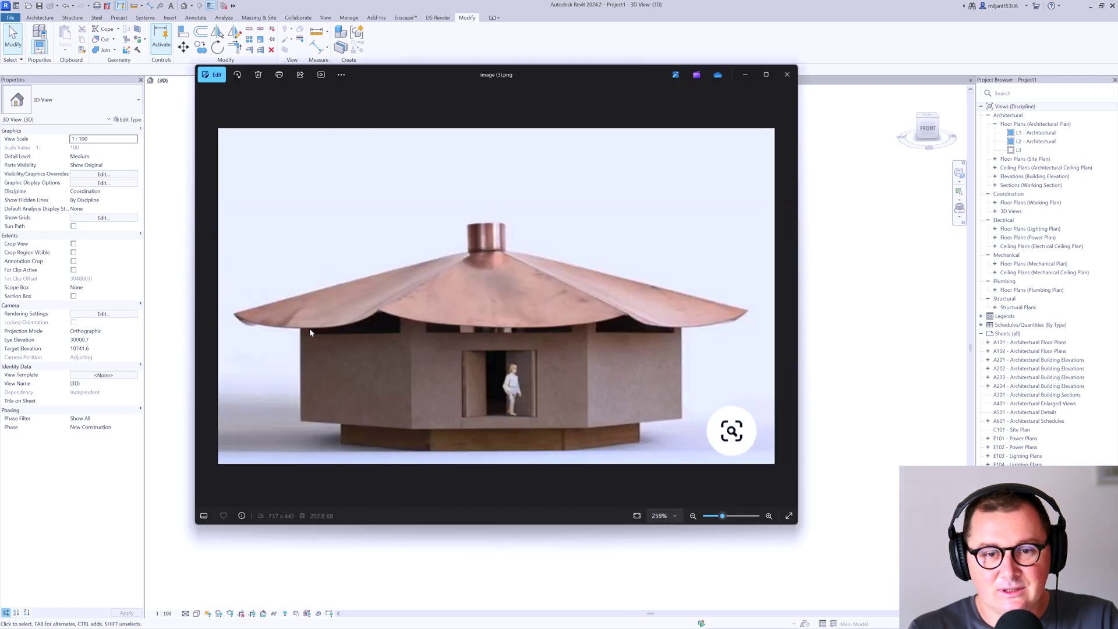
key("alt+Tab")
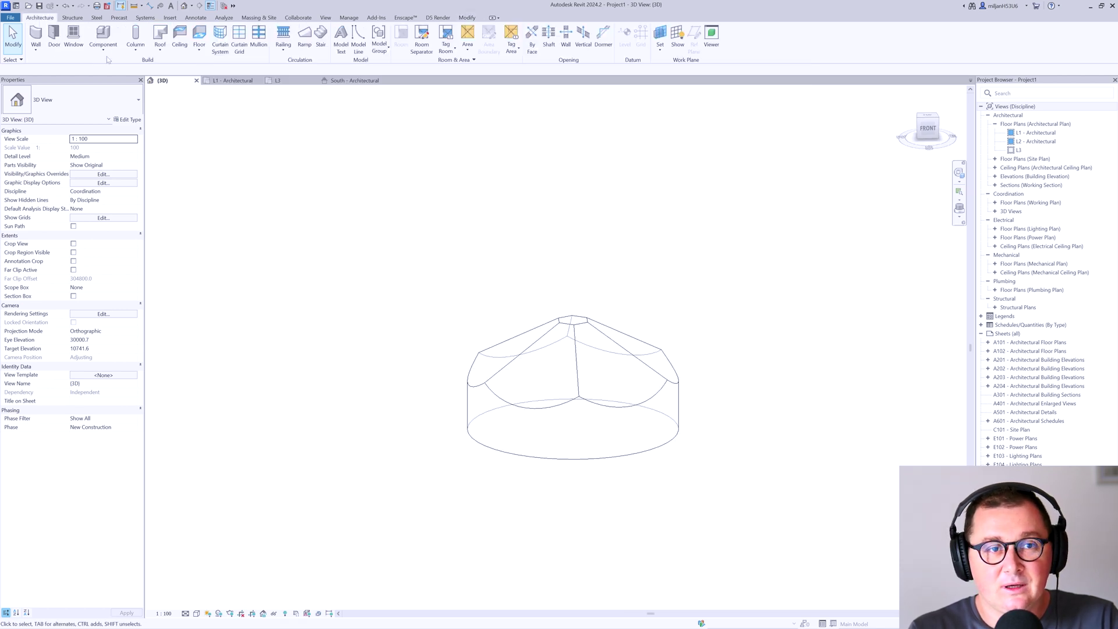
left_click(160, 50)
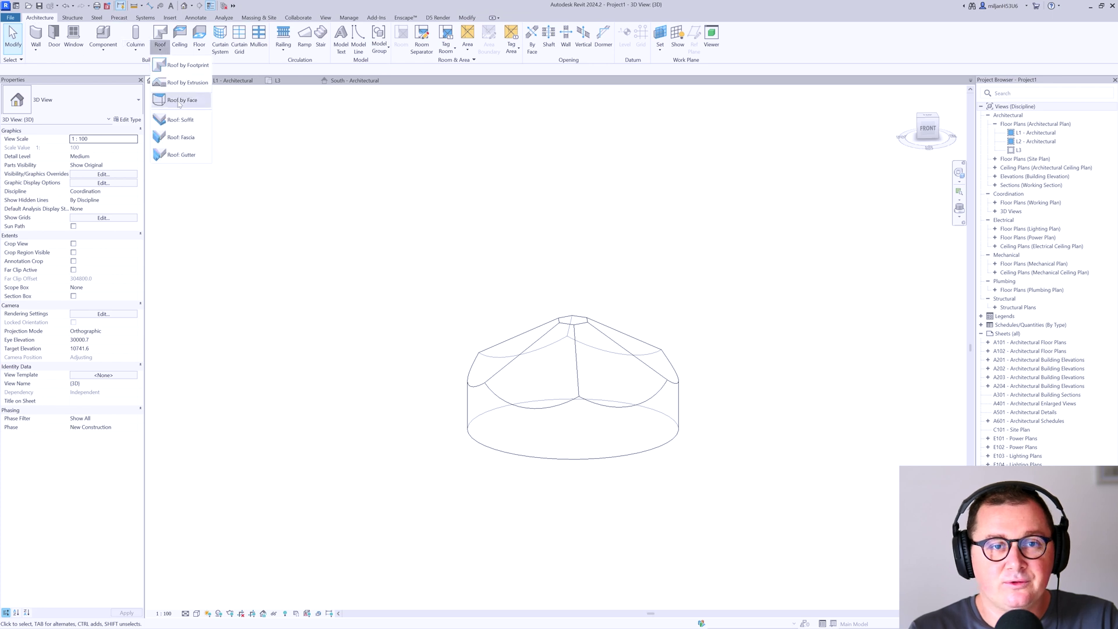
left_click(159, 115)
Duplicate the roof type as Generic - 25mm with a 25 mm structure layer
left_click(129, 121)
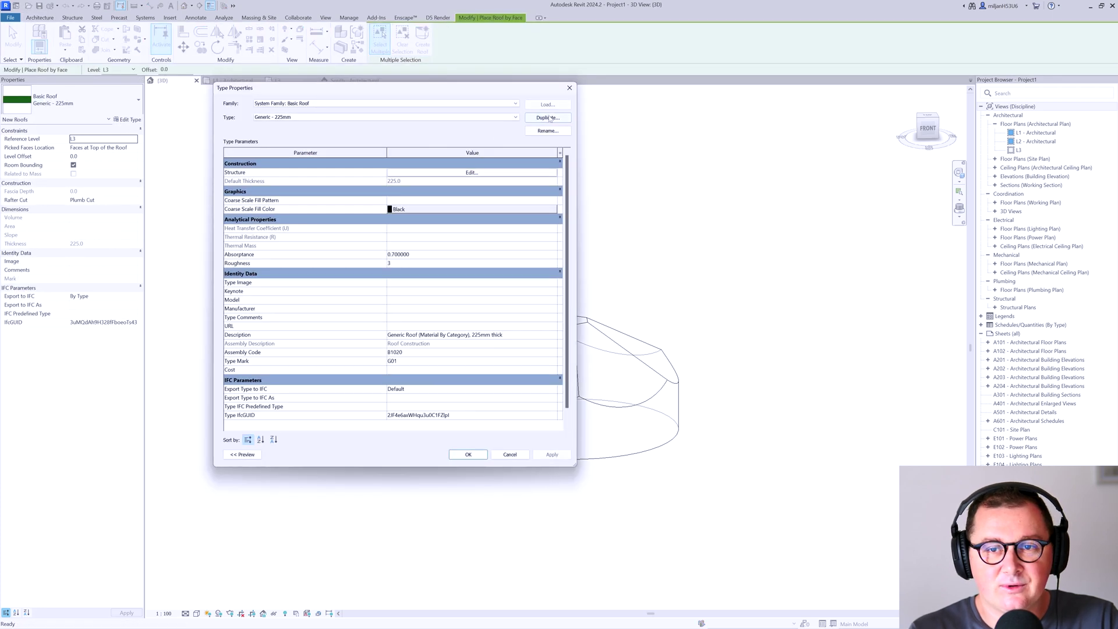
left_click(547, 118)
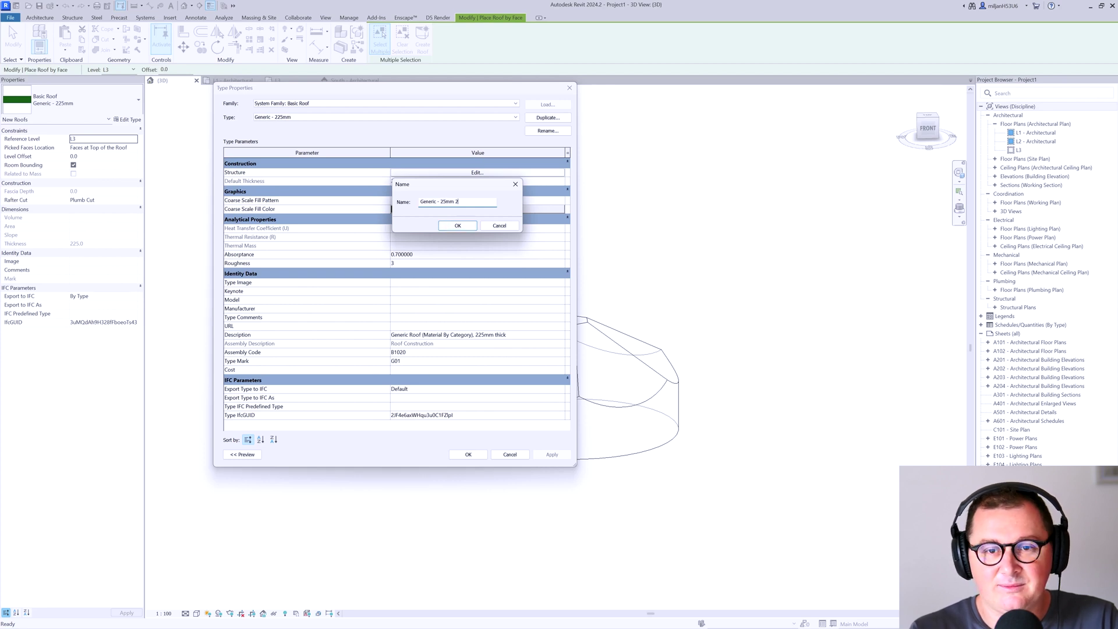
left_click(457, 226)
left_click(476, 172)
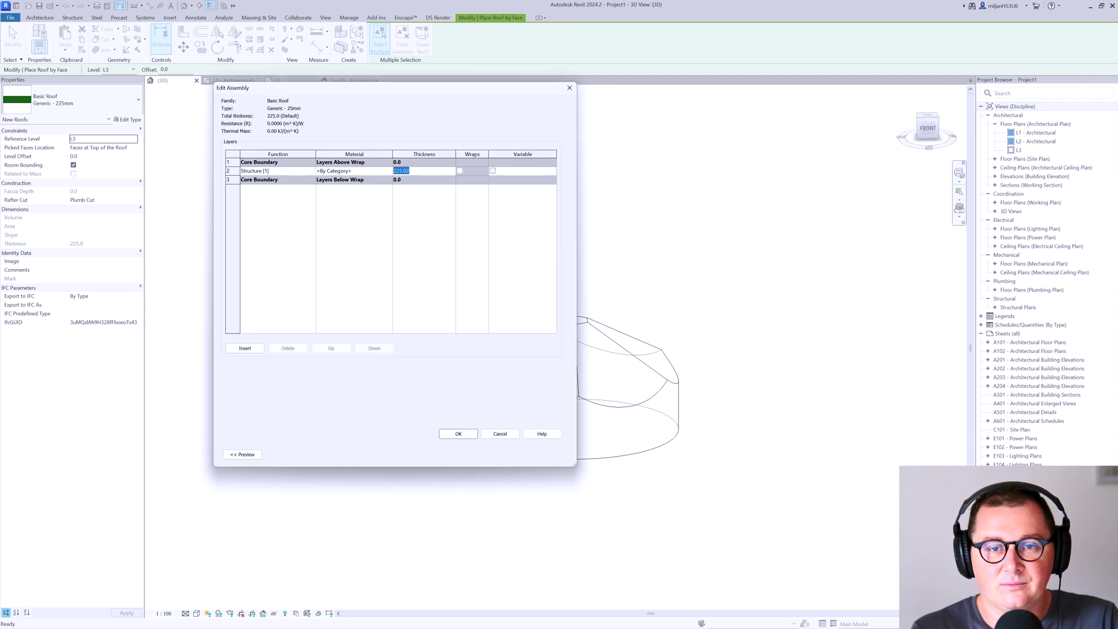
left_click(458, 433)
left_click(465, 452)
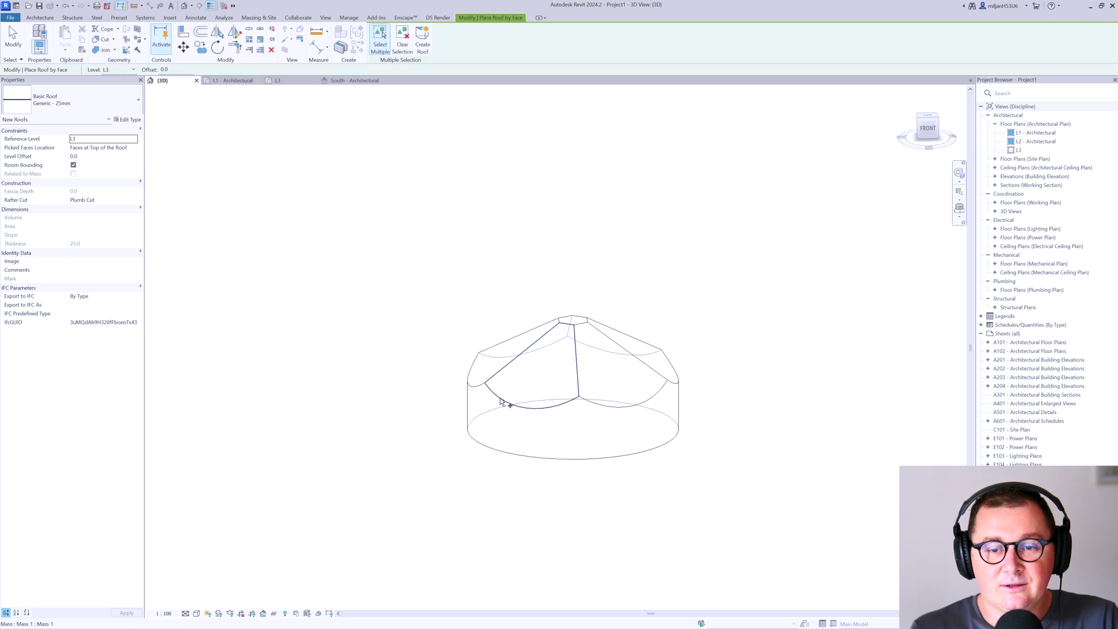
Pick the four drooping mass faces and create the Generic - 25mm roof on them
left_click(500, 402)
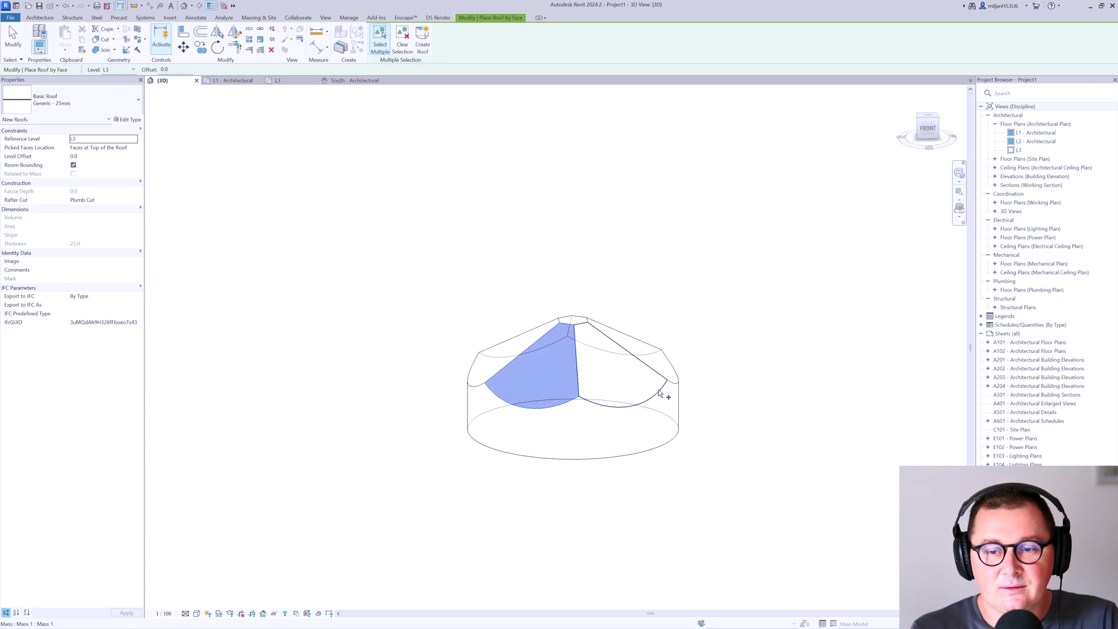
middle_click_drag(687, 387, 480, 354, "shift")
left_click(481, 354)
left_click(543, 307)
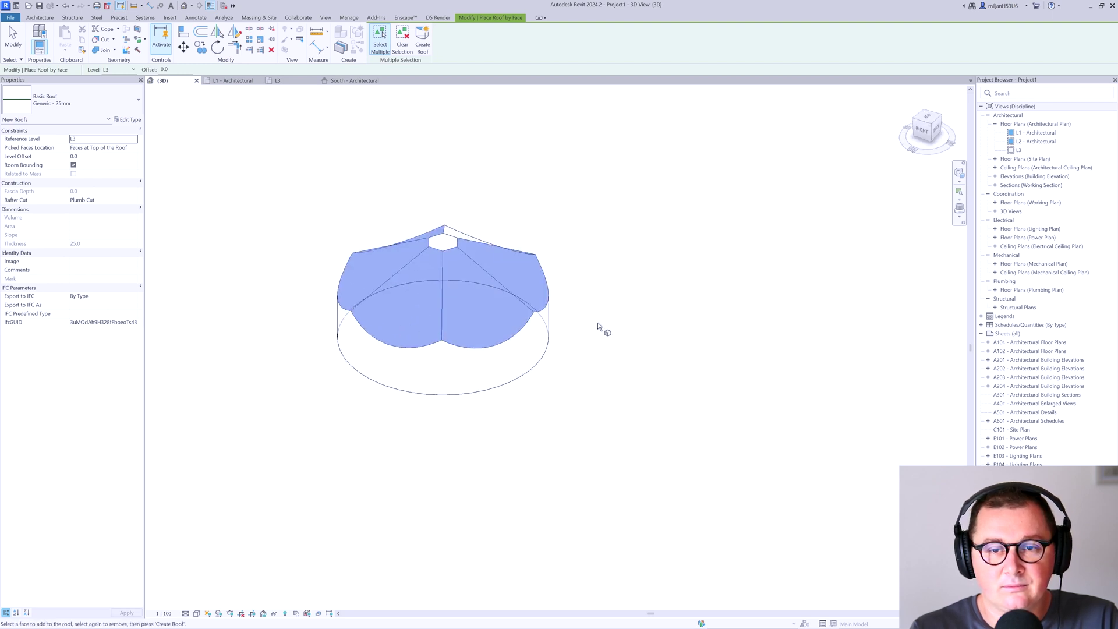
middle_click_drag(597, 323, 694, 293, "shift")
left_click(694, 293)
left_click(423, 40)
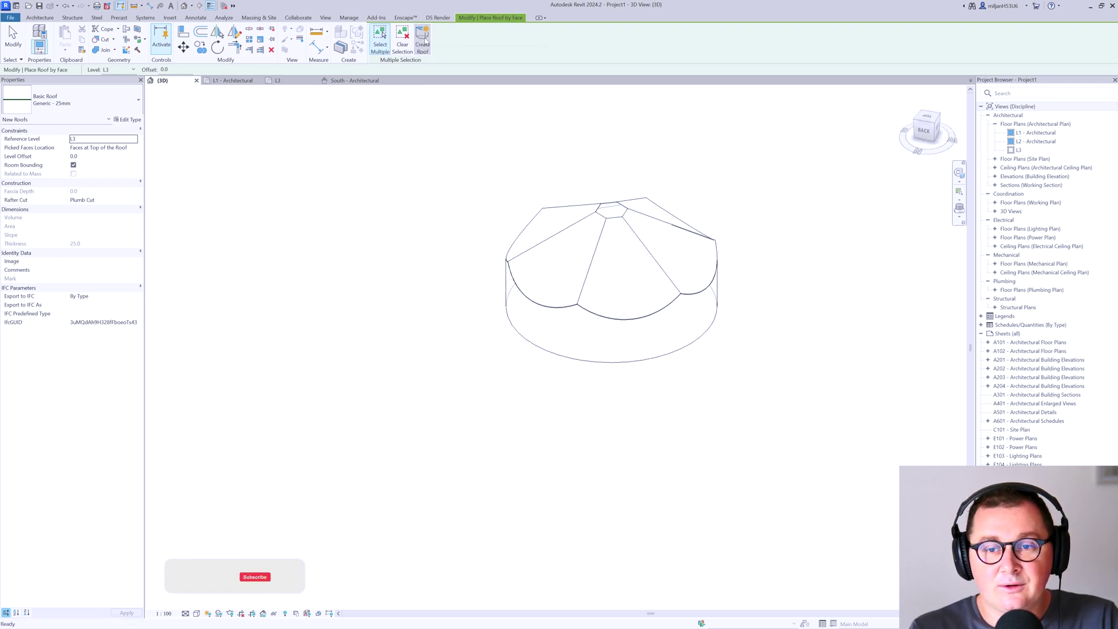
middle_click_drag(494, 367, 331, 123, "shift")
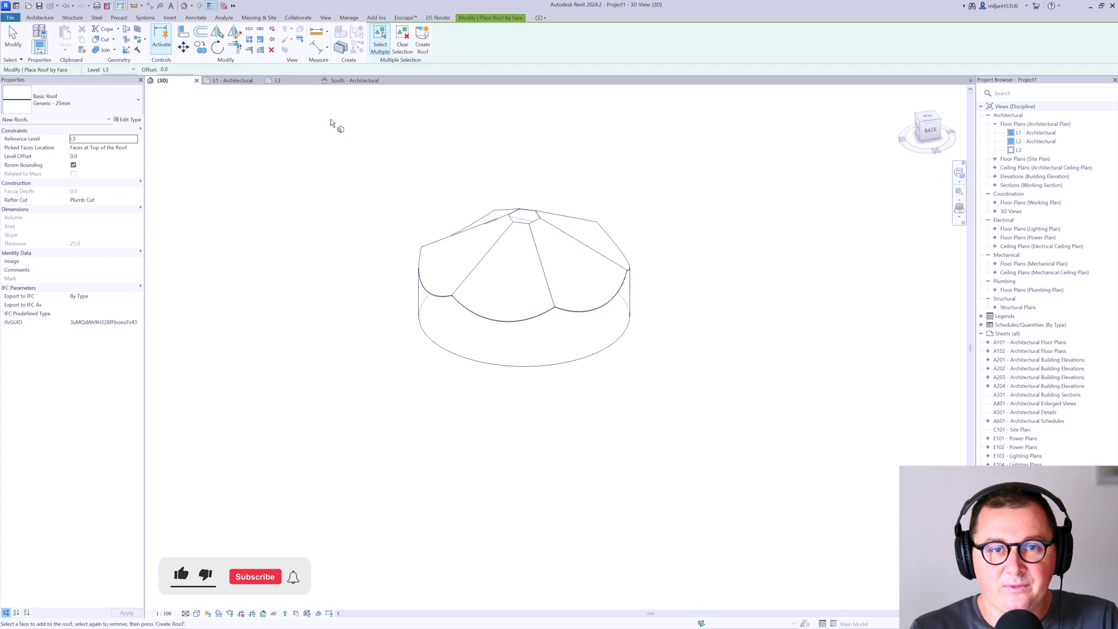
Turn off Show Mass by View Settings so only the roof remains visible
left_click(256, 18)
left_click(53, 35)
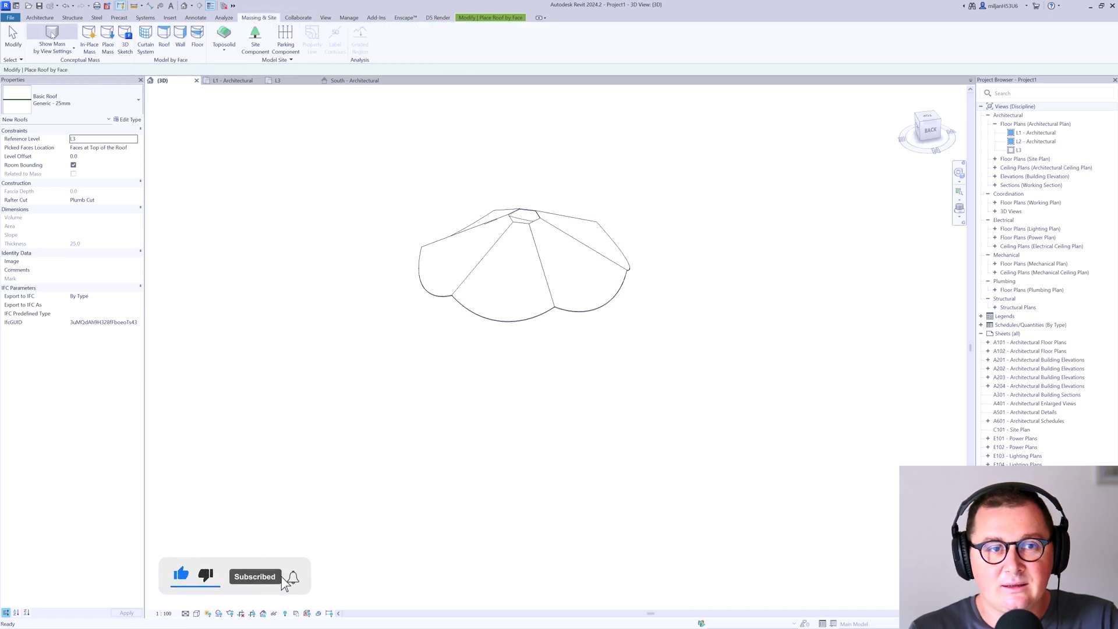
left_click(164, 38)
scroll(522, 242, "up", 3)
Switch to the L3 floor plan and exit roof-by-face placement
left_click(232, 80)
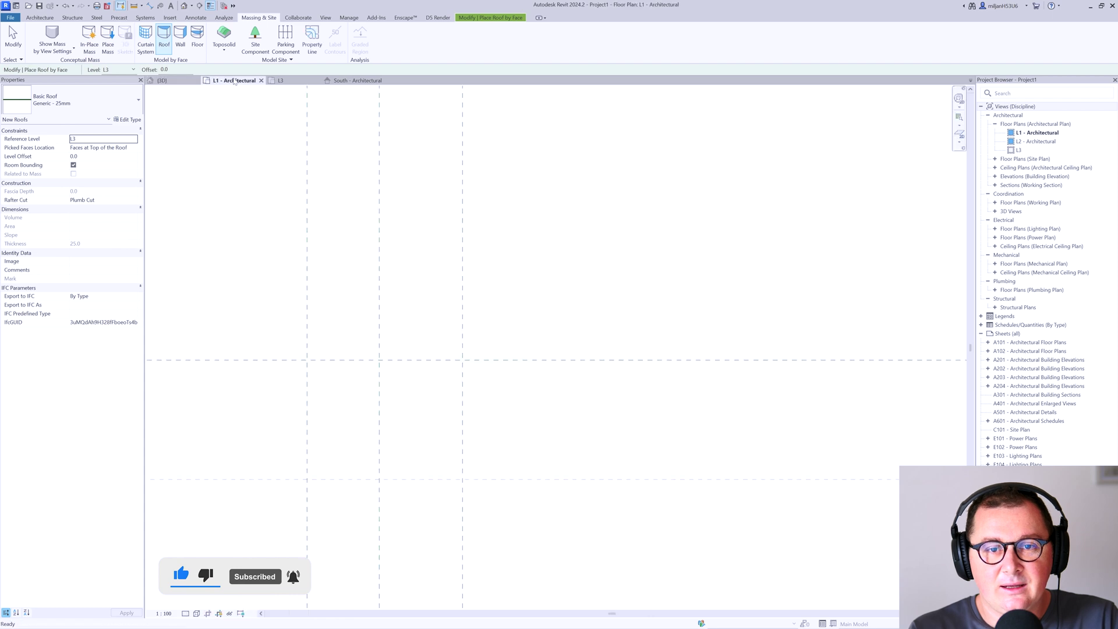
left_click(277, 80)
scroll(411, 266, "up", 2)
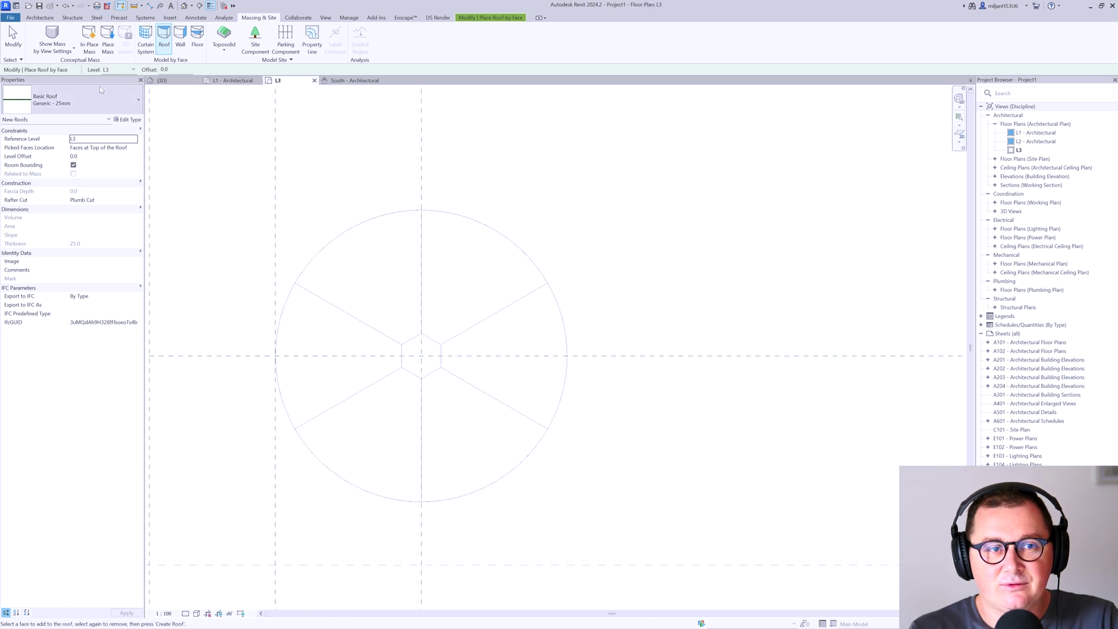
left_click(13, 38)
Start a wall with base level L1 and top constraint L3
left_click(41, 18)
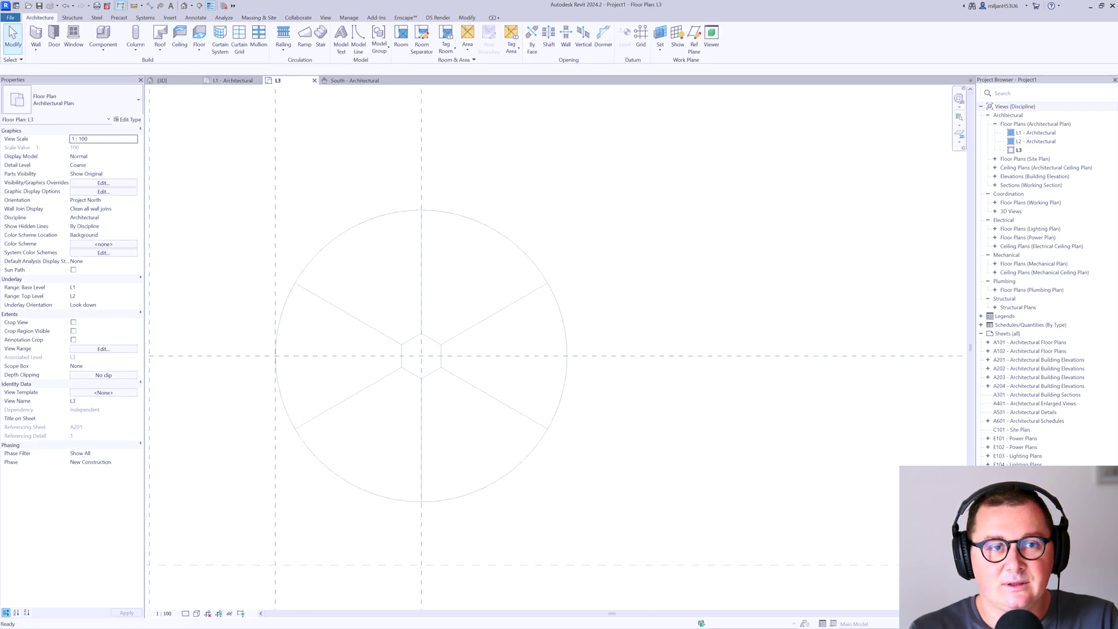
left_click(37, 49)
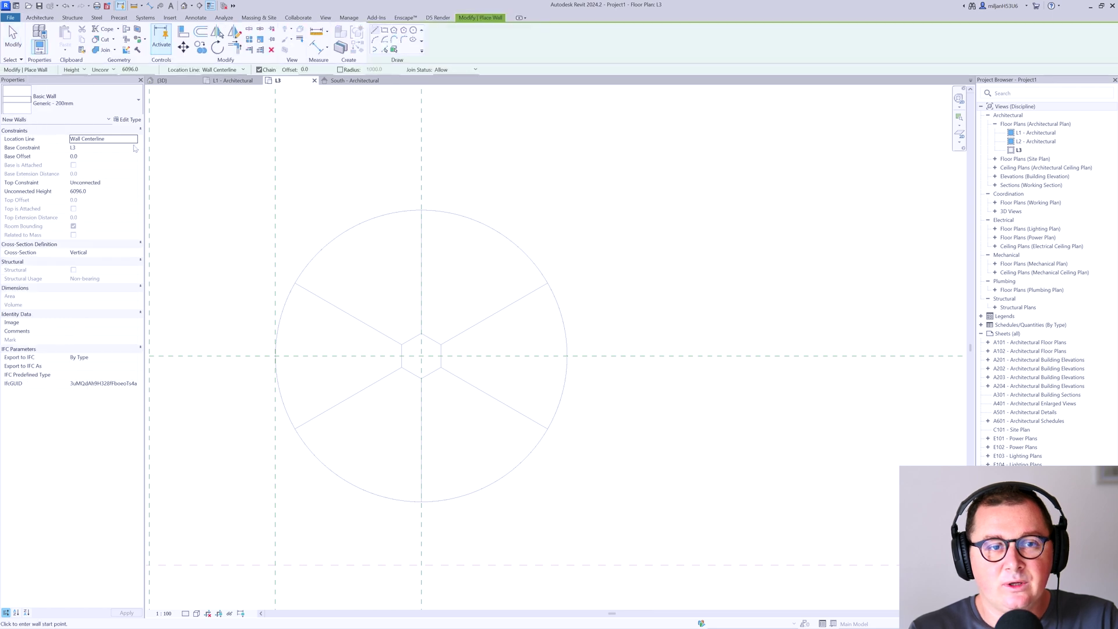
left_click(134, 148)
left_click(78, 157)
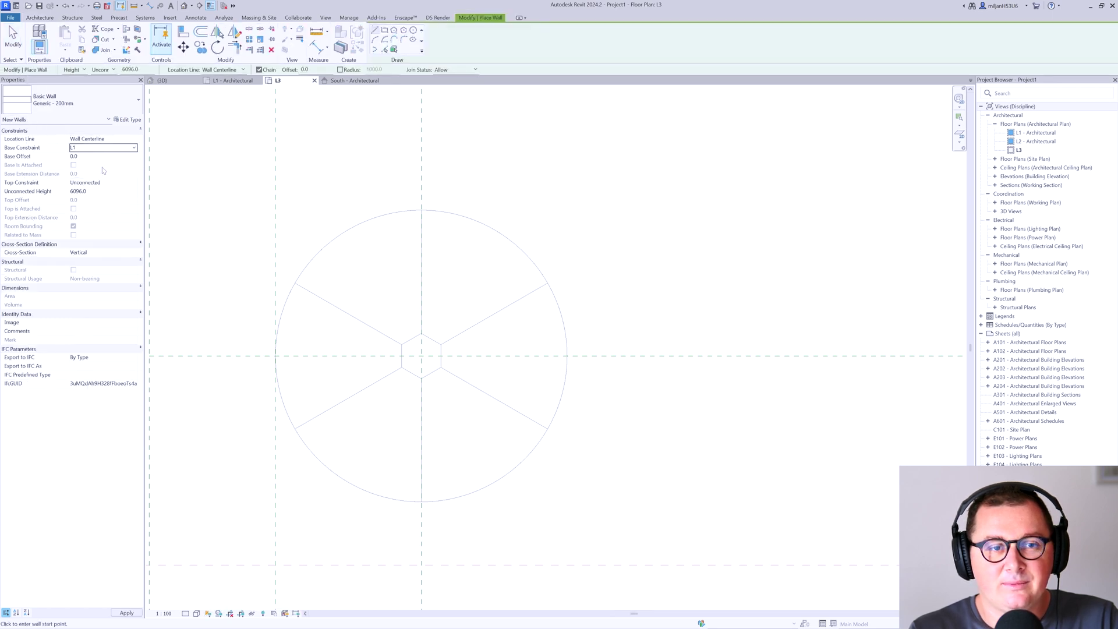
left_click(134, 183)
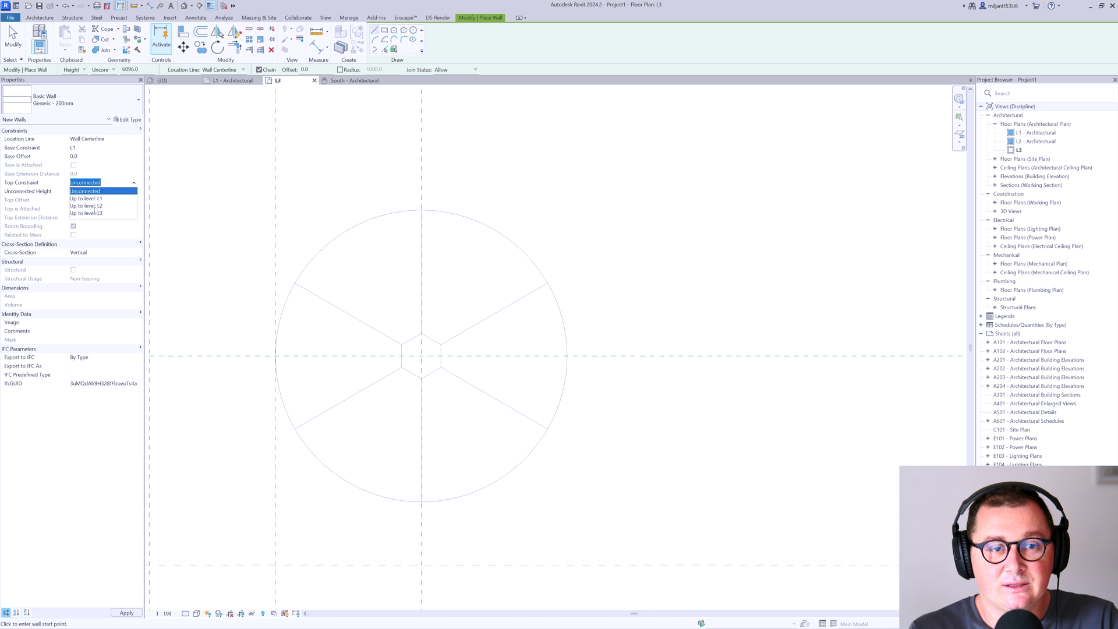
left_click(96, 206)
left_click(134, 183)
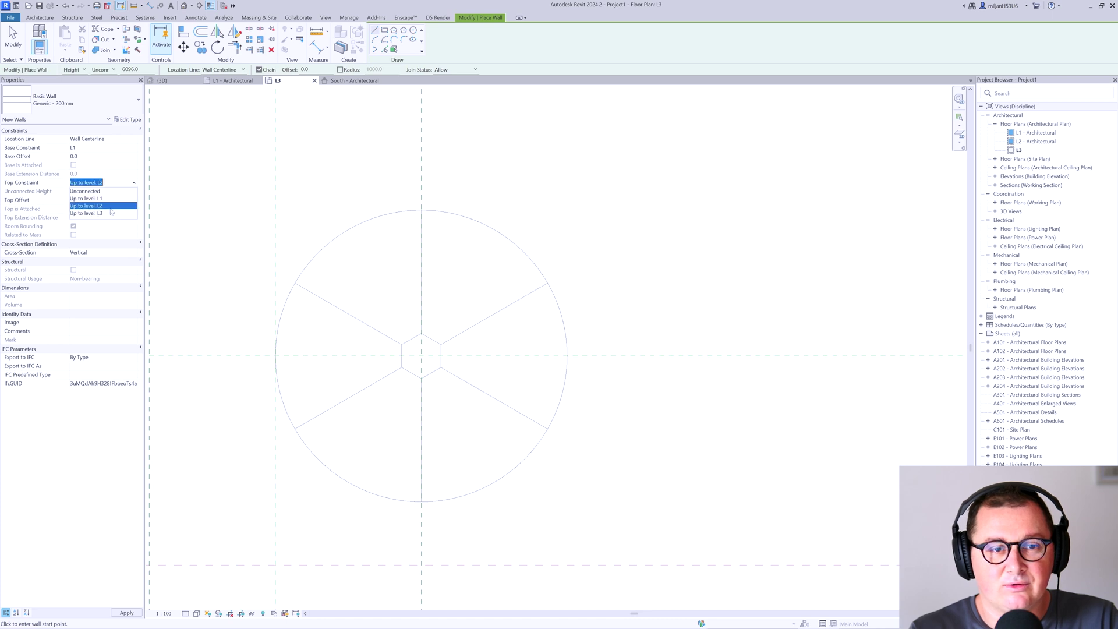
left_click(88, 213)
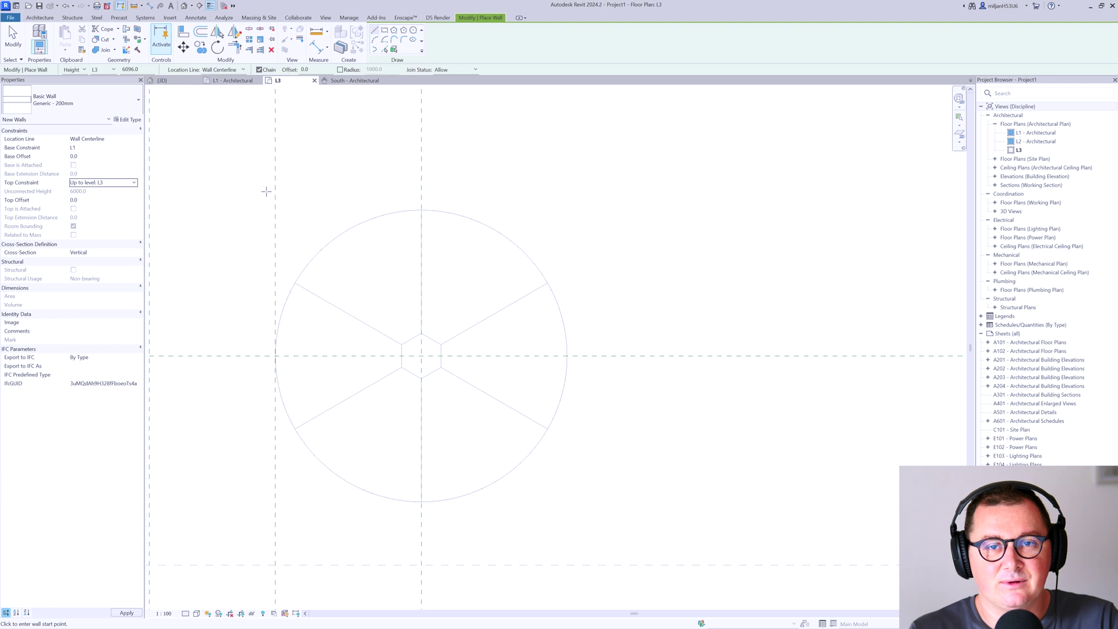
Draw a circumscribed-polygon hexagon of walls centred on the roof's circle centre
left_click(403, 29)
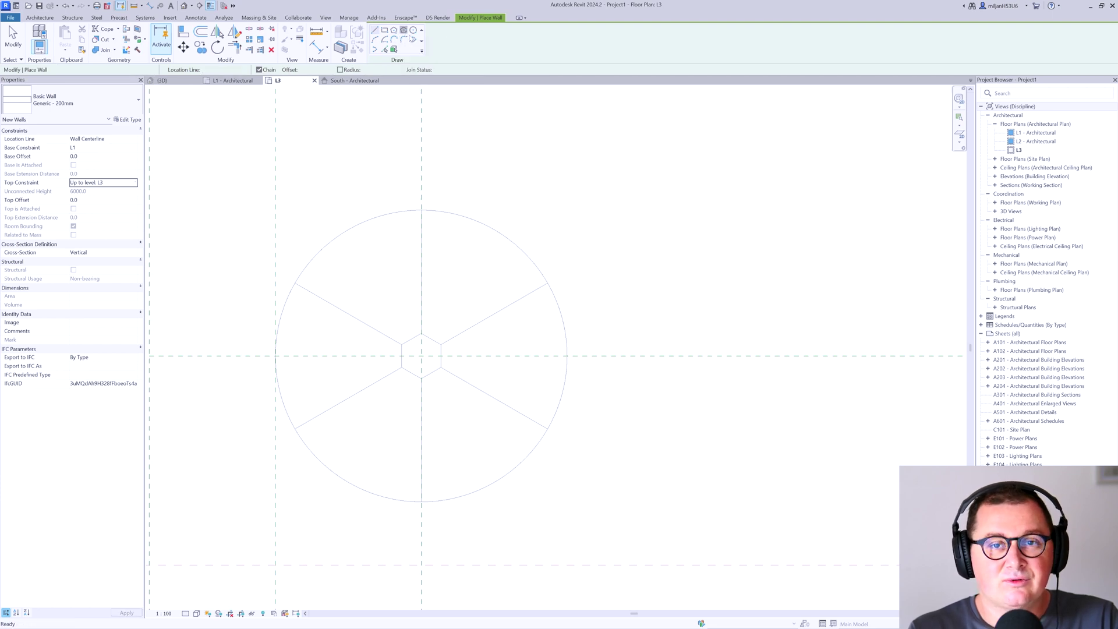
left_click(421, 356)
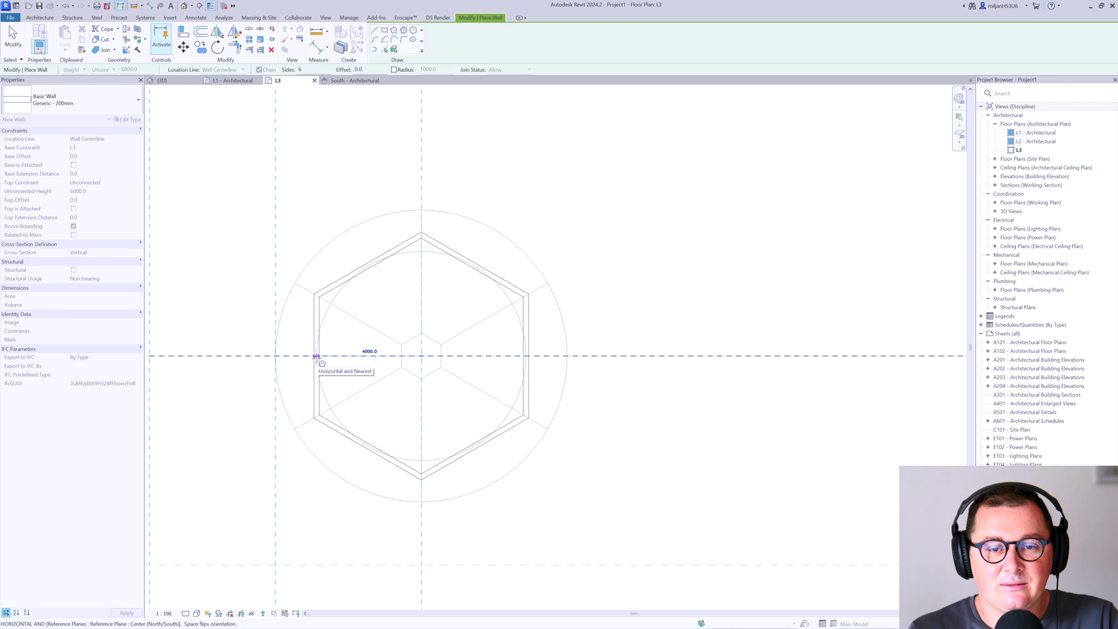
left_click(313, 357)
left_click(164, 81)
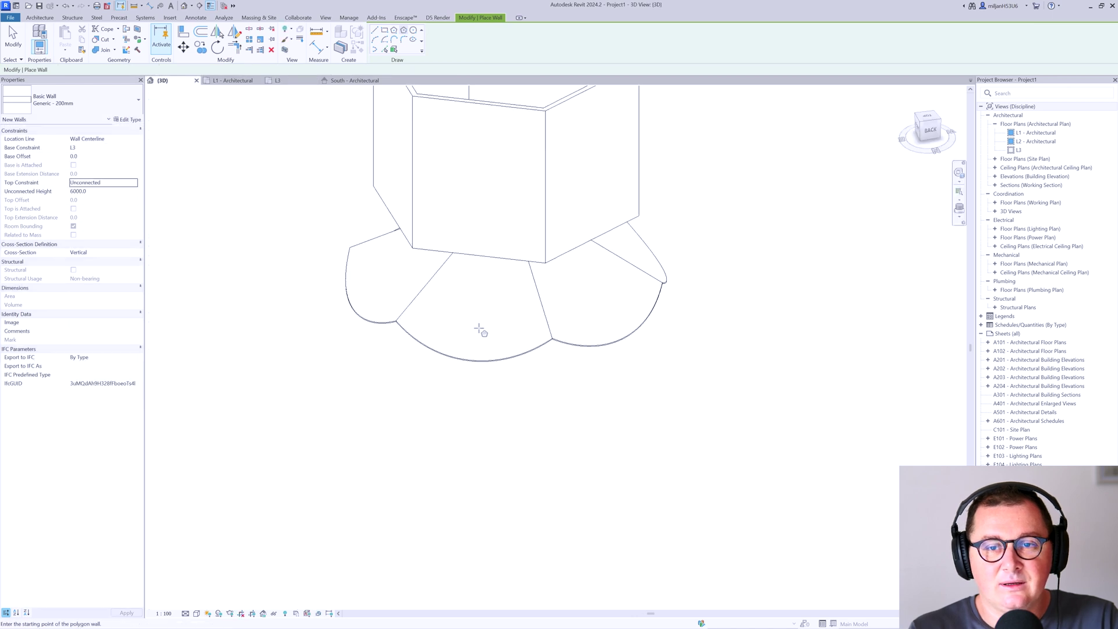
Select the six hexagon walls and set their base constraint to L1
middle_click_drag(477, 327, 500, 368)
key("Escape")
key("Escape")
middle_click_drag(288, 282, 342, 331)
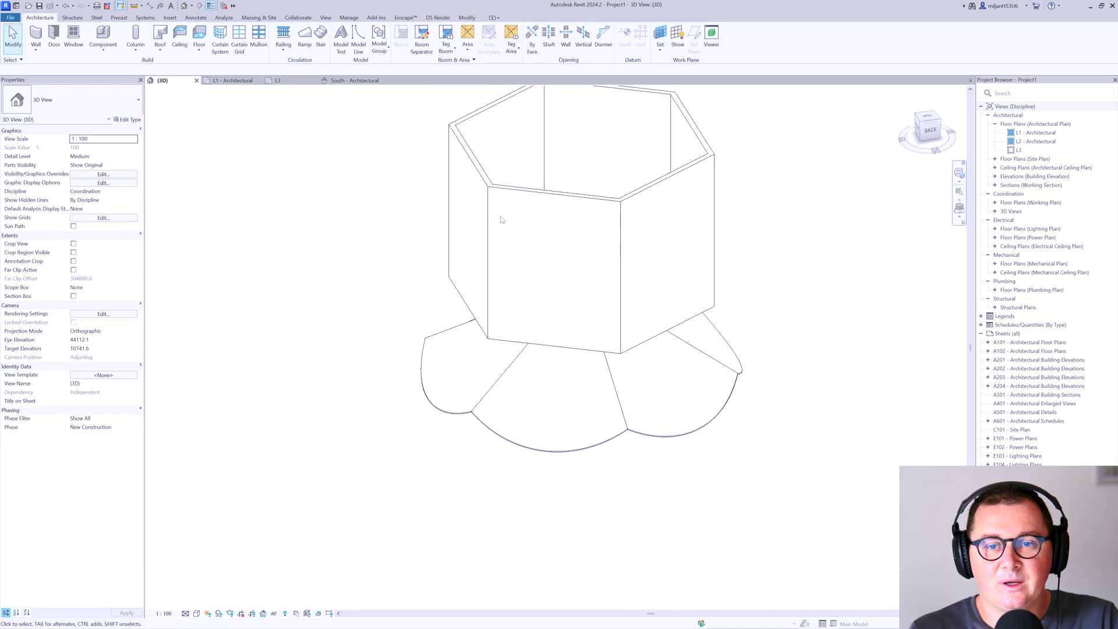
key("Tab")
left_click(520, 190)
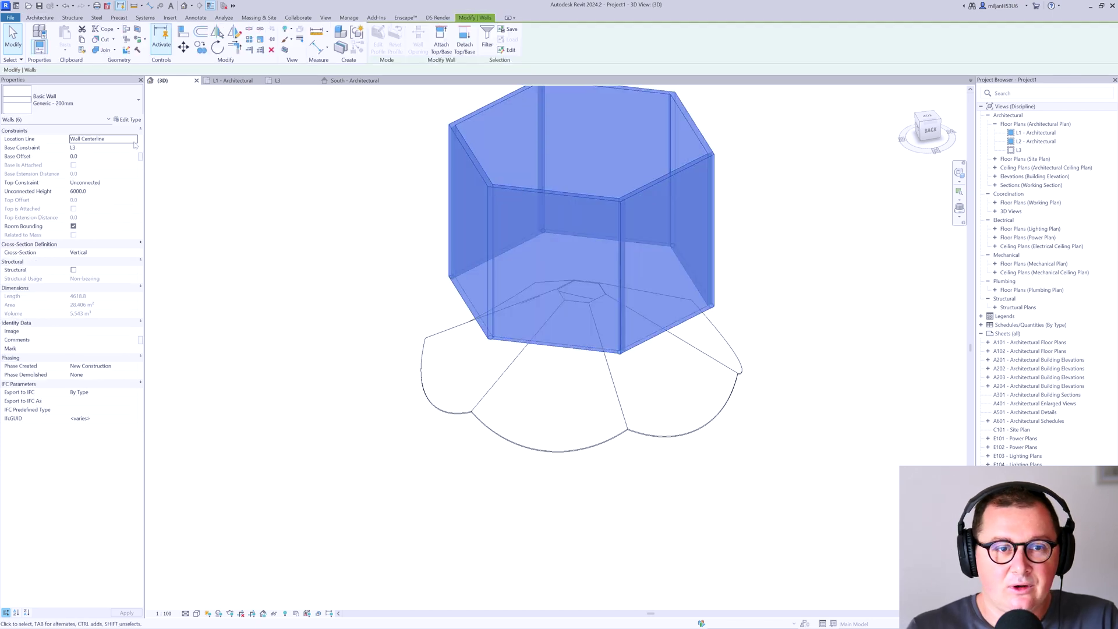
left_click(134, 148)
left_click(110, 156)
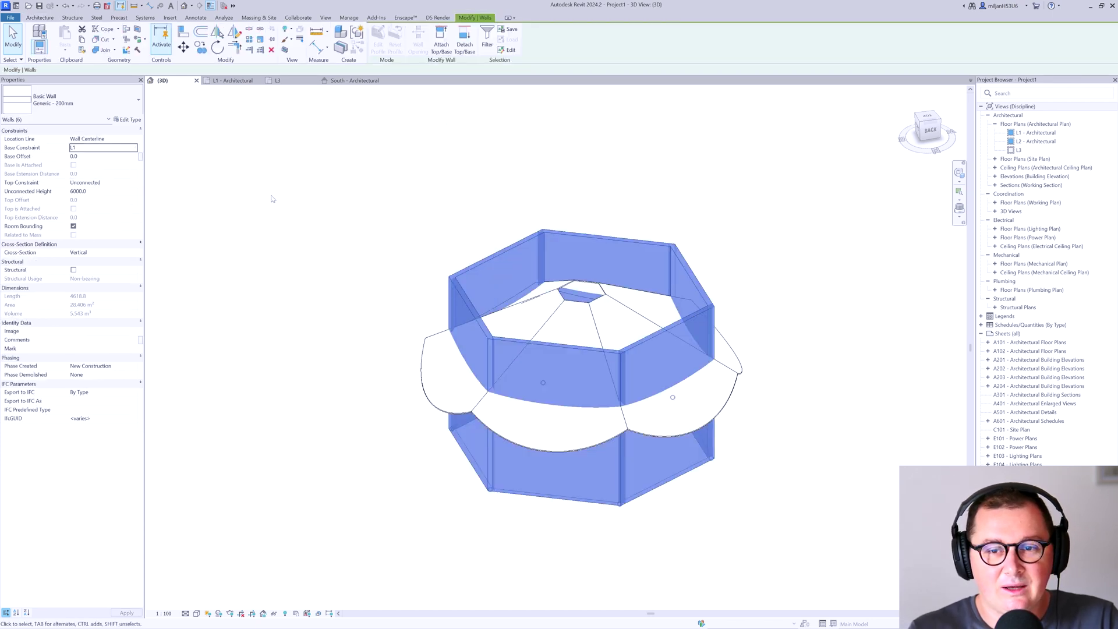
Attach the wall tops to the petal roof and view the result from the side
left_click(441, 39)
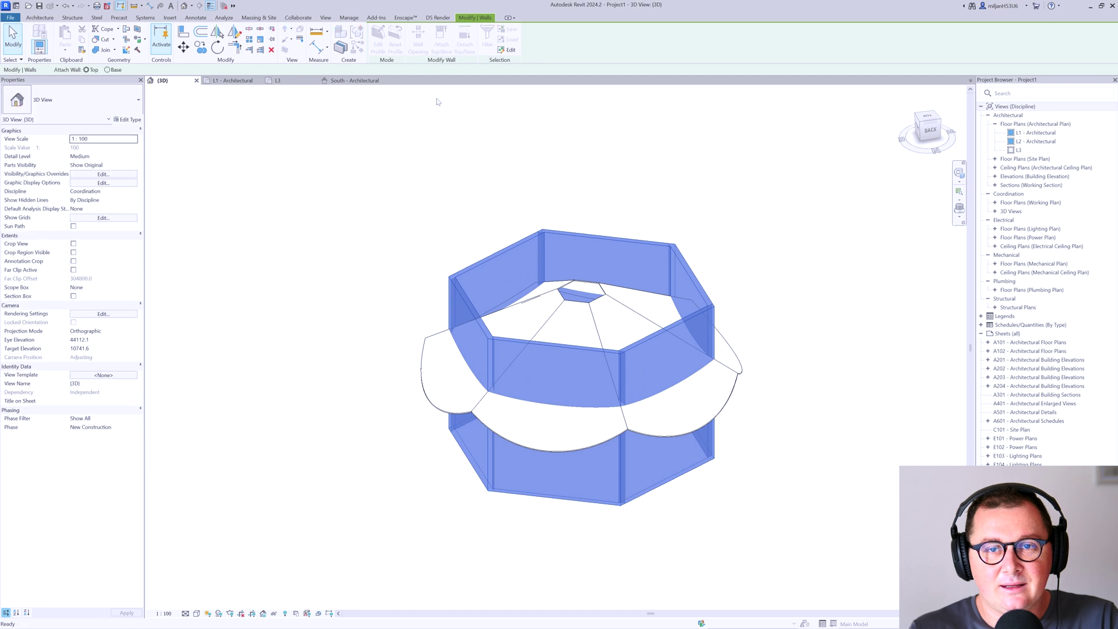
left_click(424, 357)
key("Escape")
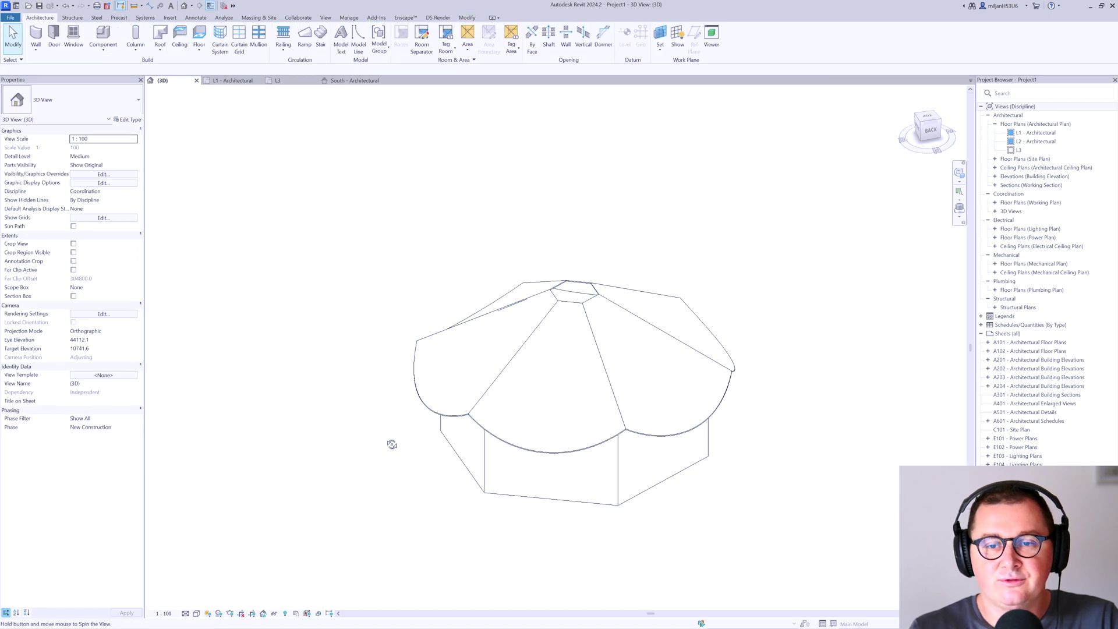
middle_click_drag(389, 444, 457, 363, "shift")
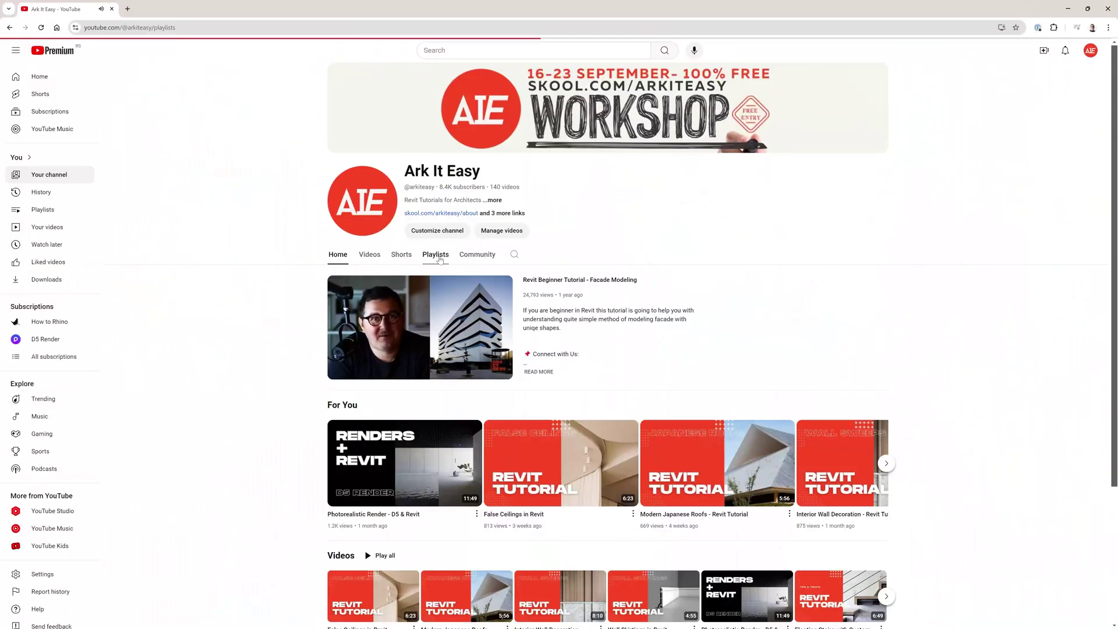
Open the 'Revit Roofing Essentials' playlist from the channel's Playlists tab
left_click(437, 254)
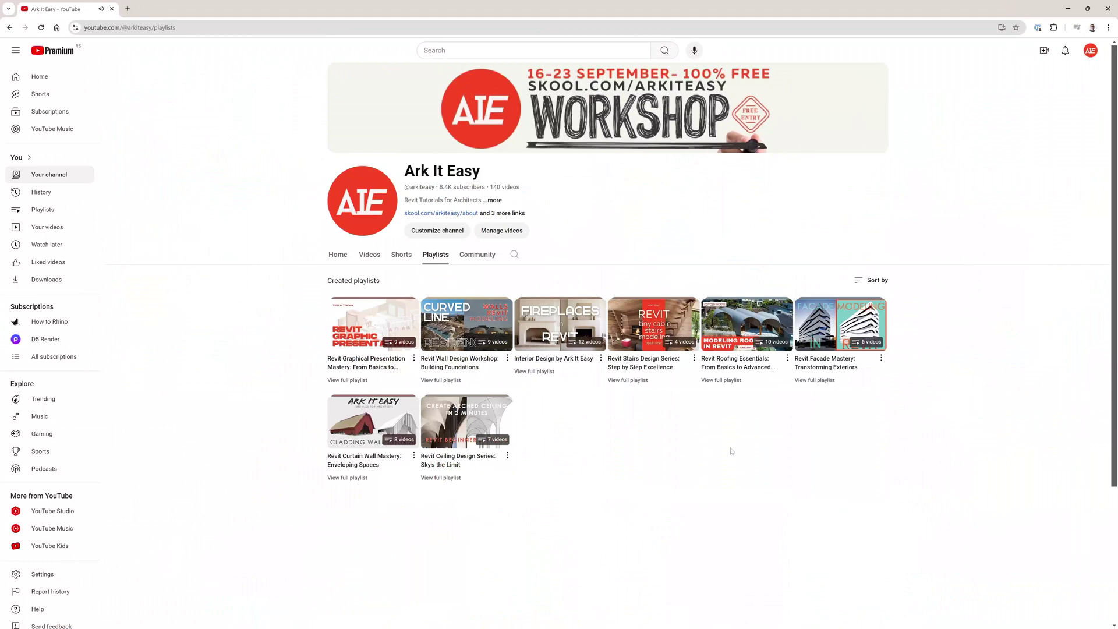
left_click(720, 380)
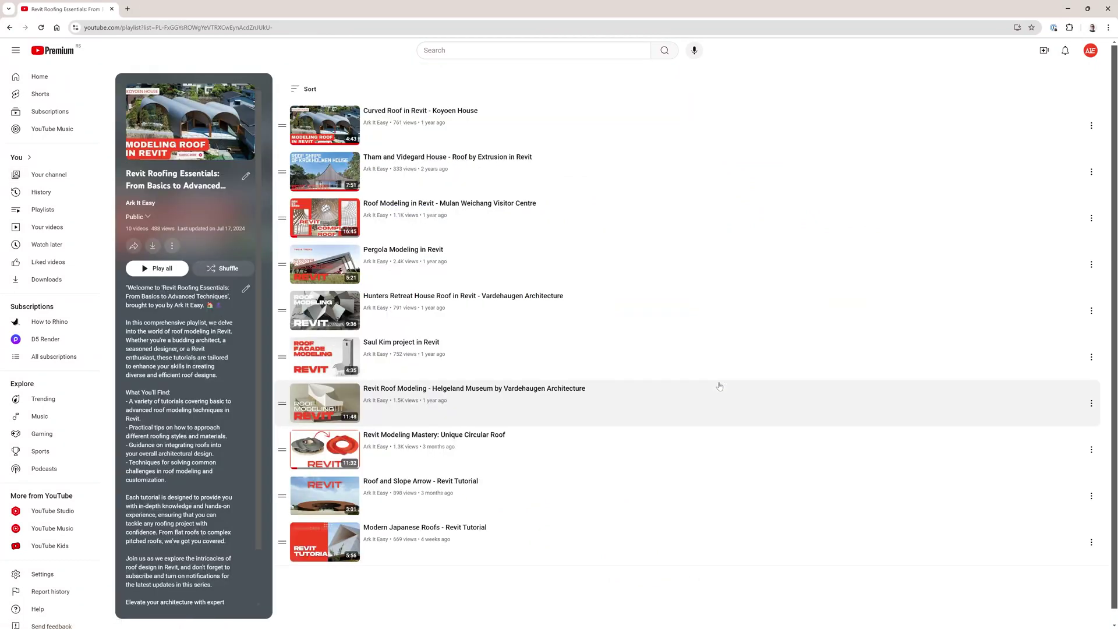